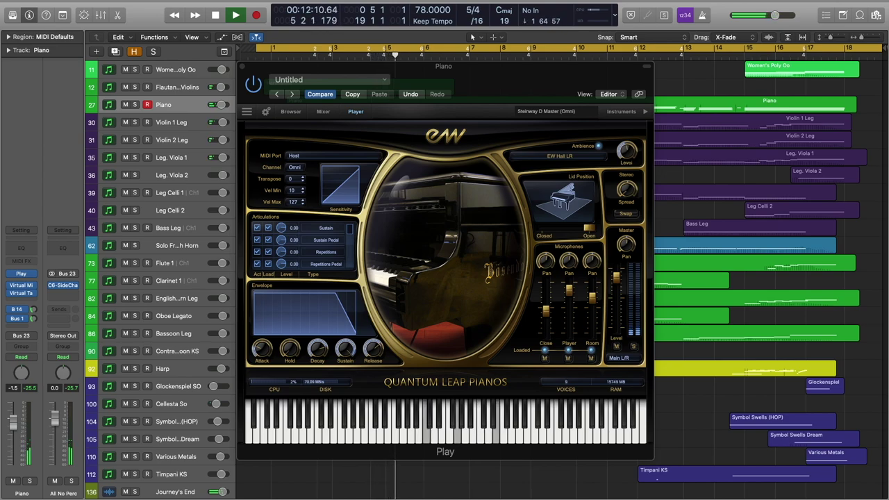
- During playback, inspect the instrument plug-ins of the Leg. Viola 1, Oboe Legato, Harp and Bassoon Leg tracks, returning to Piano between them
{"action": "left_click", "coordinate": [171, 157]}
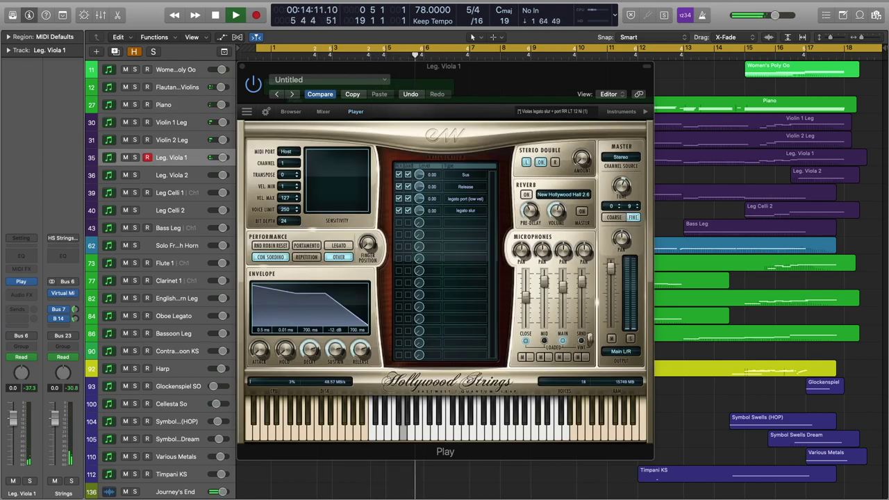
{"action": "left_click", "coordinate": [163, 105]}
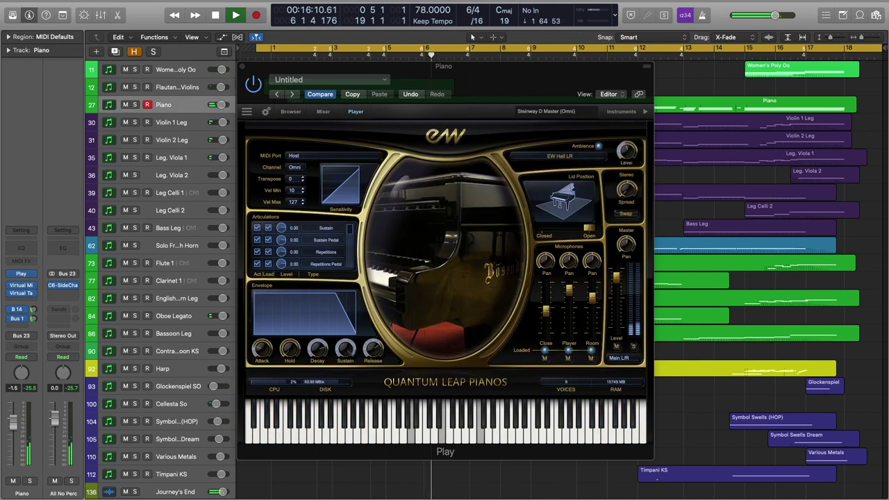
{"action": "left_click", "coordinate": [174, 315]}
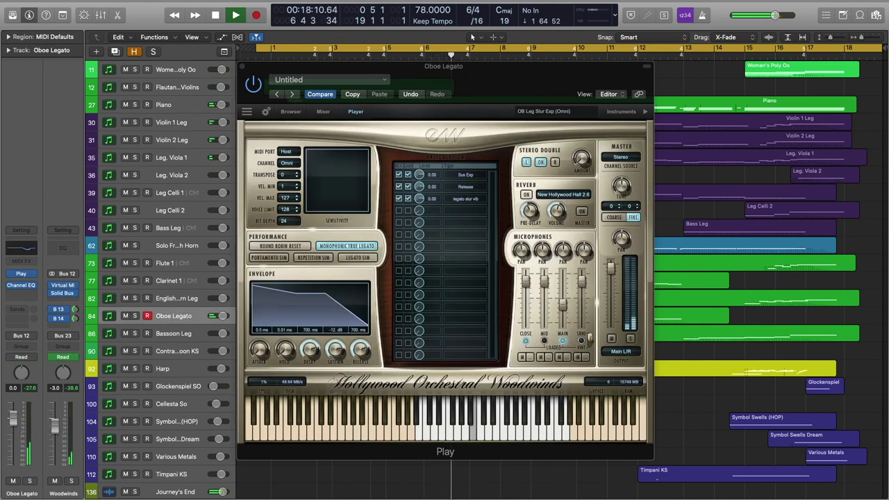
{"action": "left_click", "coordinate": [164, 104]}
{"action": "left_click", "coordinate": [162, 368]}
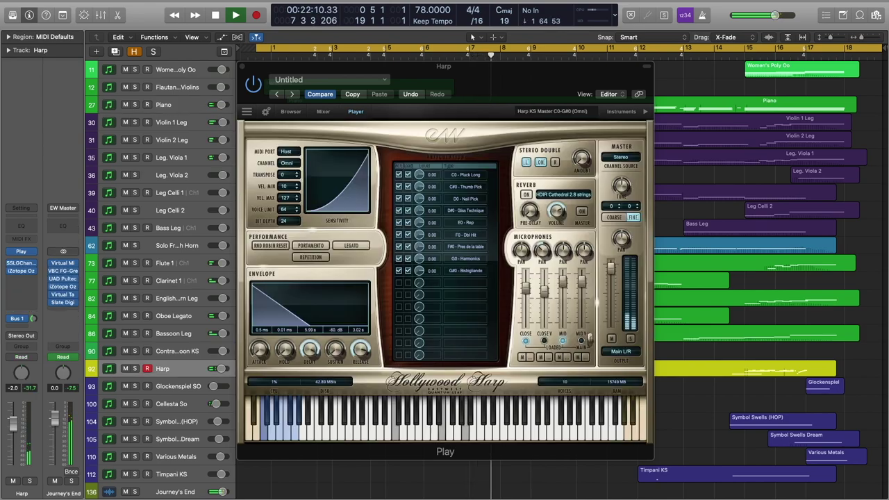
{"action": "left_click", "coordinate": [173, 333]}
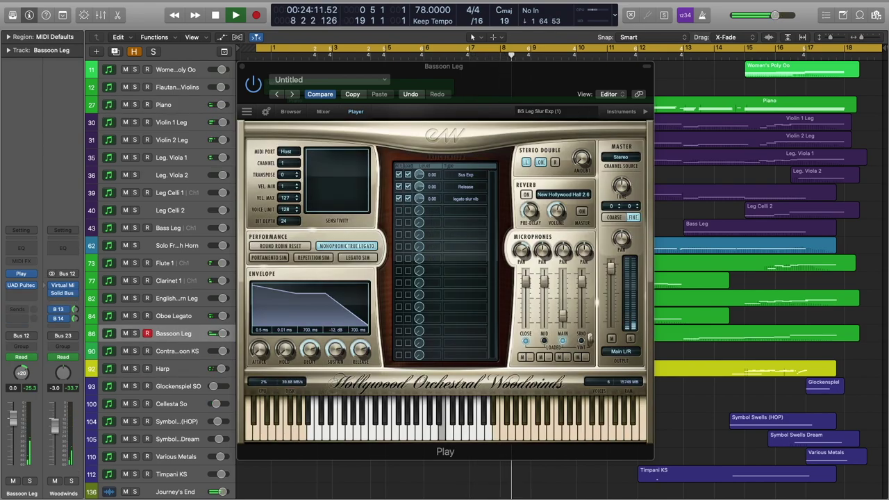
{"action": "left_click", "coordinate": [164, 104]}
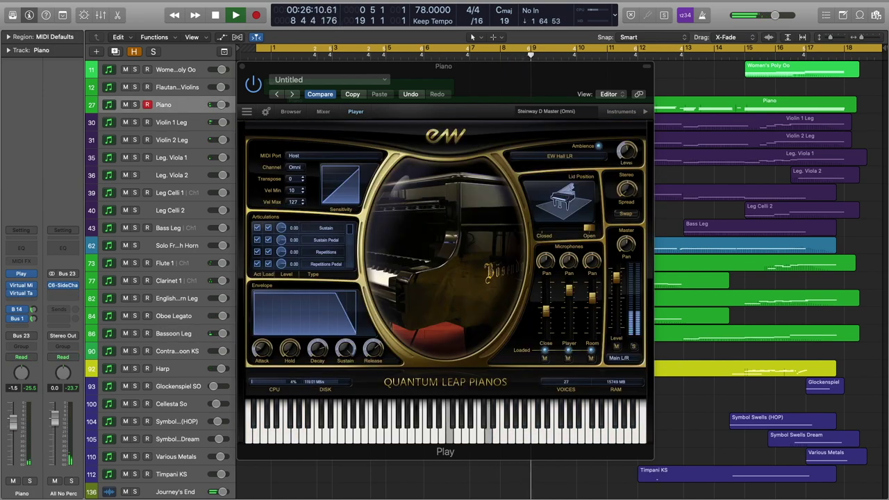
- Inspect the Leg Celli 1, English Horn Leg and Solo French Horn instruments during playback, returning to the Piano instrument
{"action": "left_click", "coordinate": [169, 192]}
{"action": "left_click", "coordinate": [176, 298]}
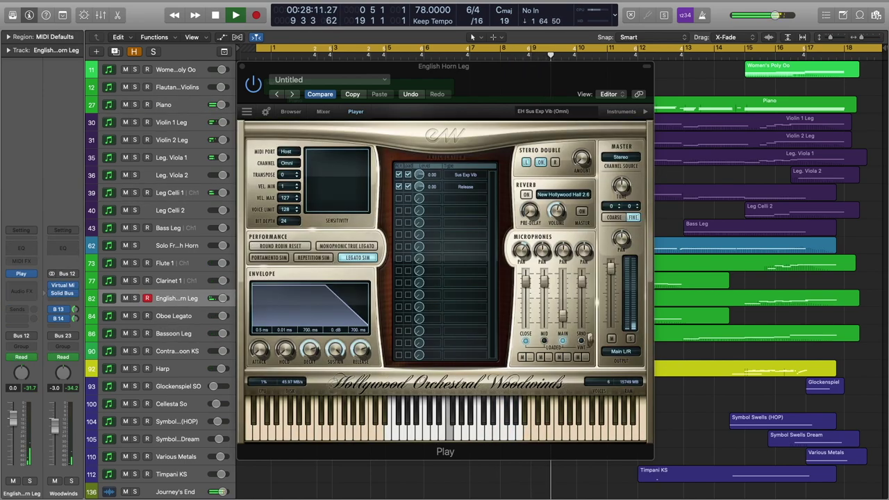
{"action": "left_click", "coordinate": [164, 104]}
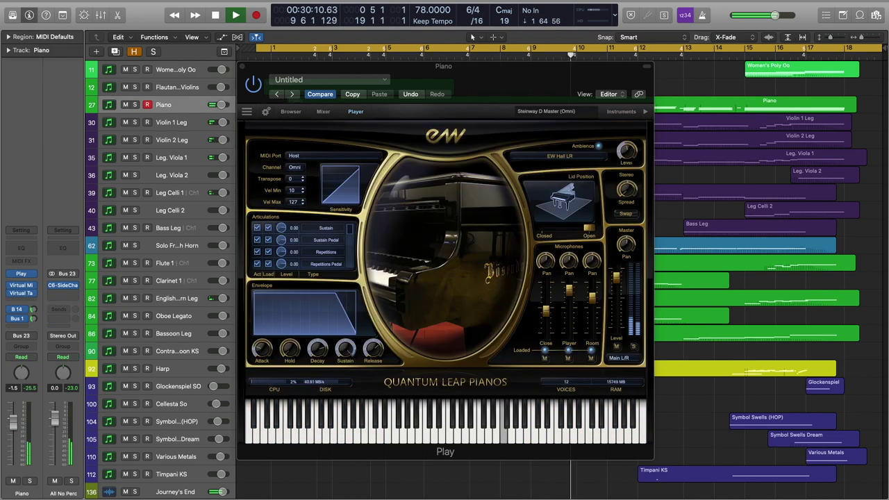
{"action": "left_click", "coordinate": [176, 245]}
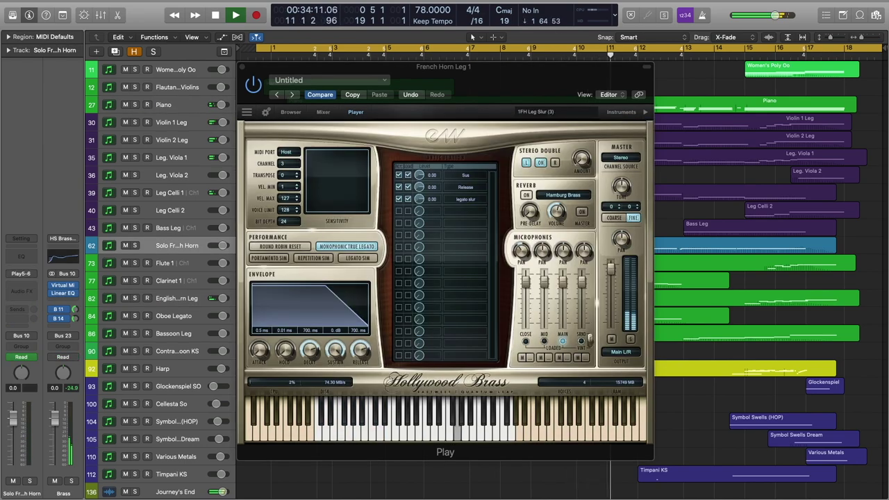
{"action": "left_click", "coordinate": [164, 104]}
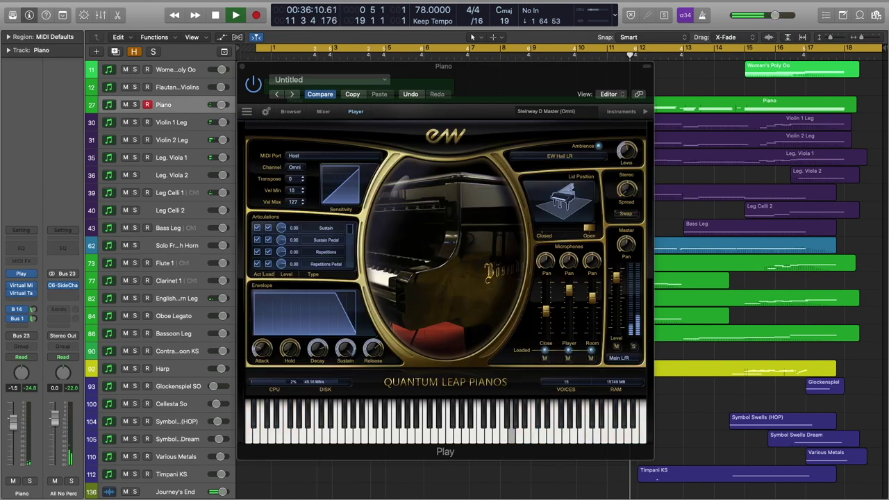
- Select all regions and view their combined notes and expression data in the piano roll, closing the editor again
{"action": "key", "text": "super+a"}
{"action": "key", "text": "p"}
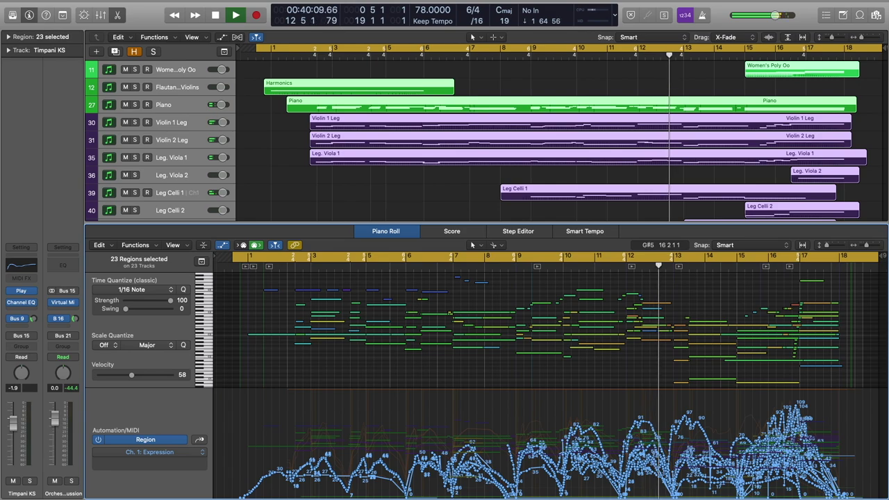
{"action": "key", "text": "p"}
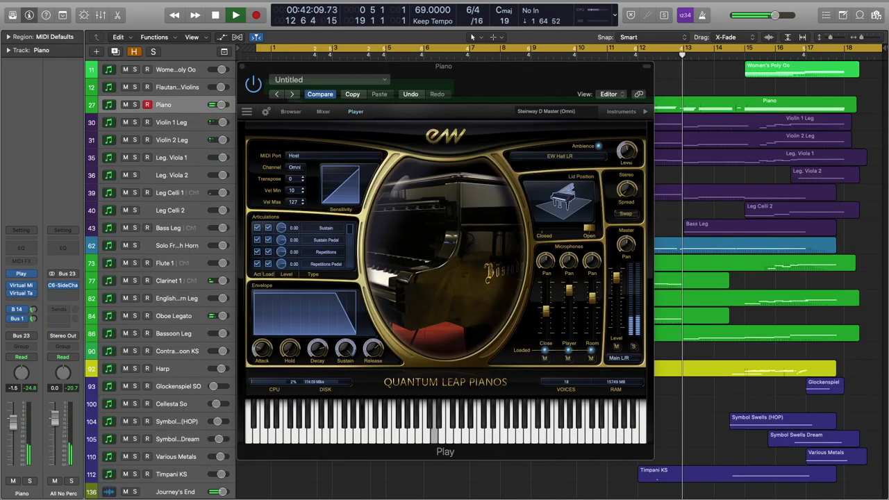
- Inspect the Solo French Horn, Piano, Women's Poly Oo, Harp and Symbol Swells Dream instruments as the final bars play
{"action": "left_click", "coordinate": [177, 245]}
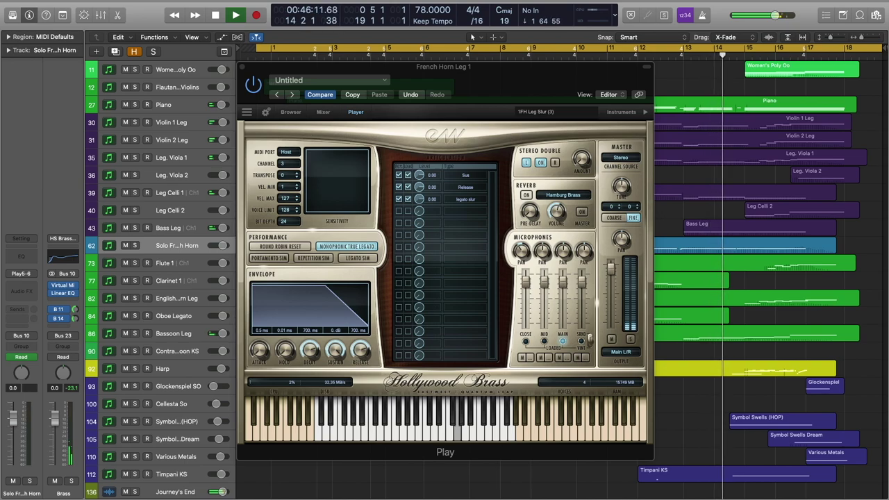
{"action": "left_click", "coordinate": [174, 104]}
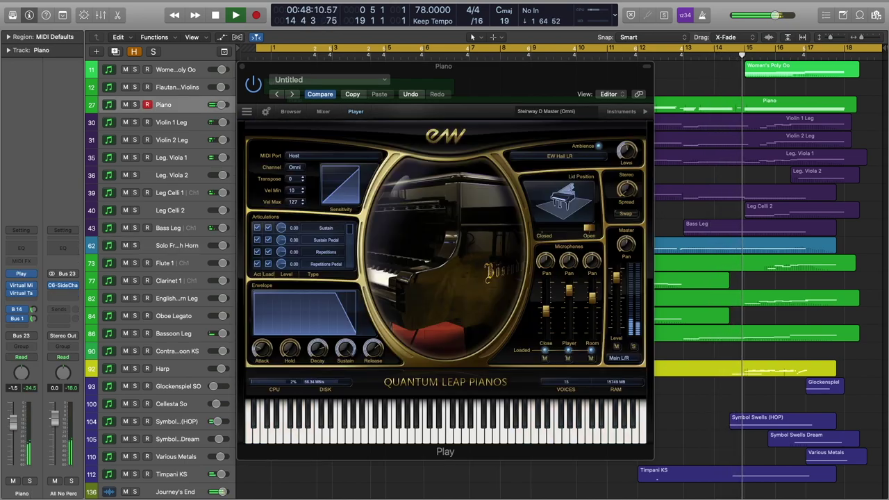
{"action": "left_click", "coordinate": [173, 70]}
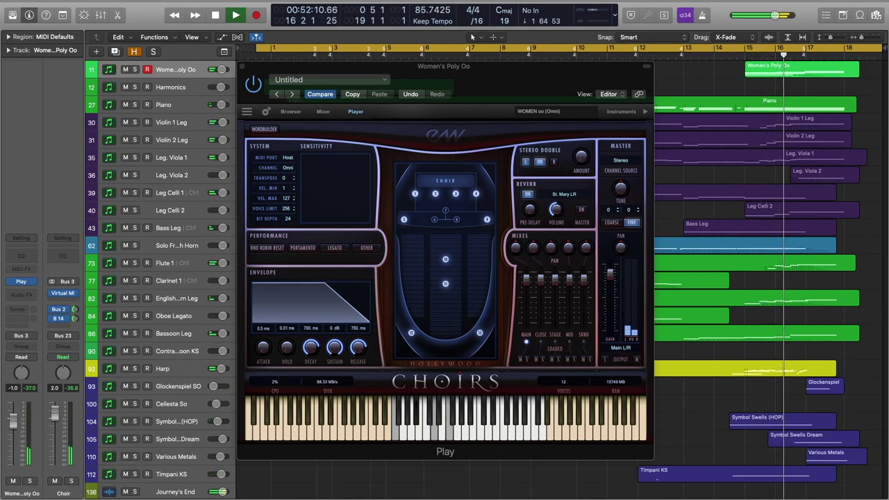
{"action": "left_click", "coordinate": [174, 368]}
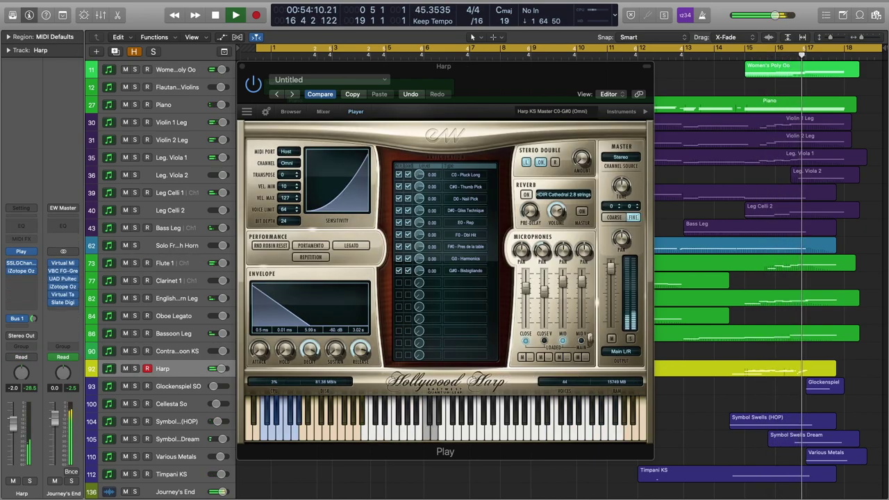
{"action": "left_click", "coordinate": [173, 439]}
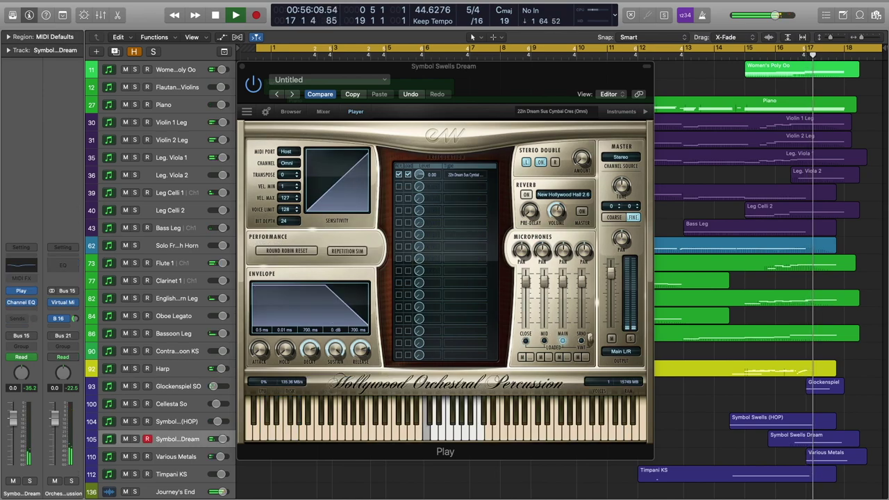
{"action": "left_click", "coordinate": [164, 105]}
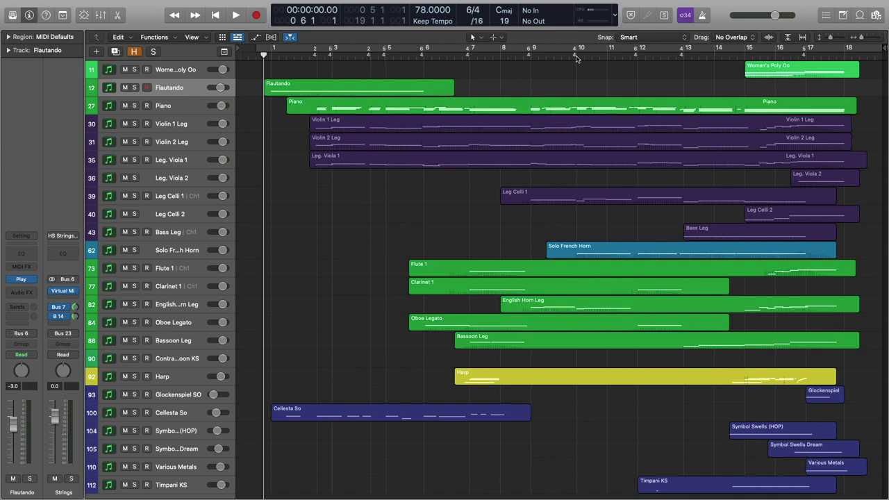
- Play the full arrangement from bar 1 and stop playback near the end of bar 5
{"action": "left_click", "coordinate": [315, 58]}
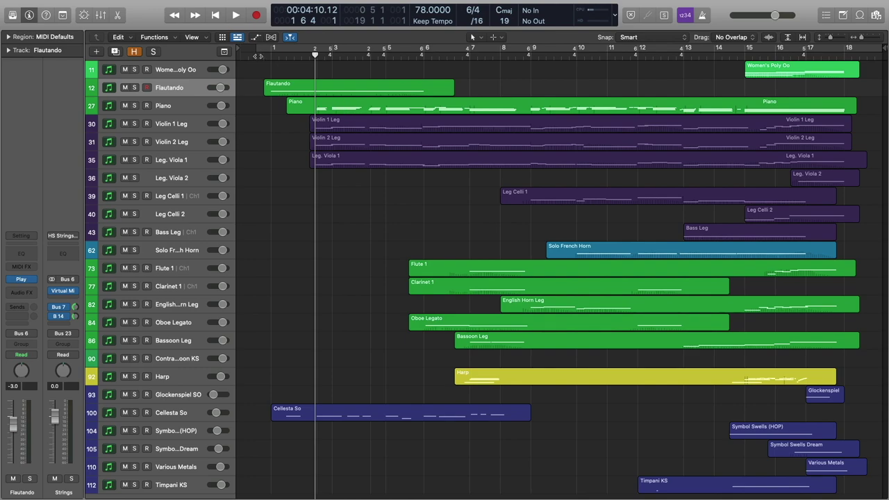
{"action": "key", "text": "Return"}
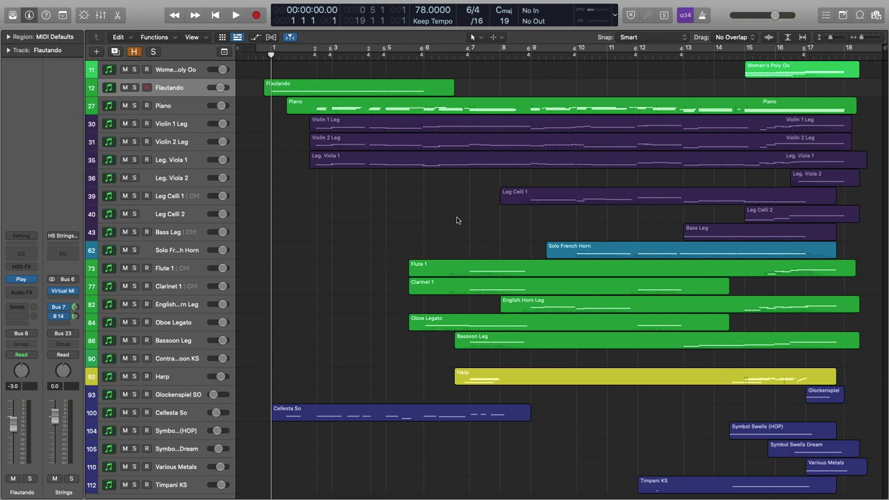
{"action": "key", "text": "space"}
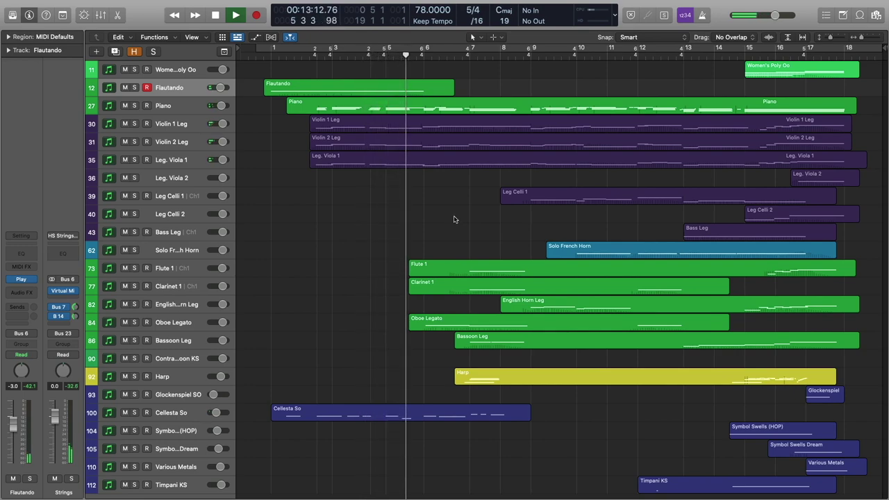
{"action": "key", "text": "space"}
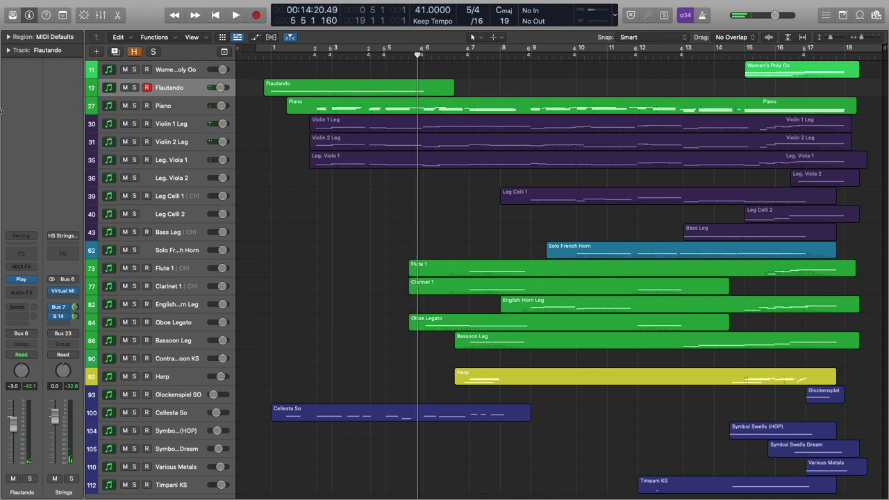
- Solo the Flautando track, return to bar 1, and display its region's Ch. 1 Modulation data in the piano roll
{"action": "left_click", "coordinate": [134, 88]}
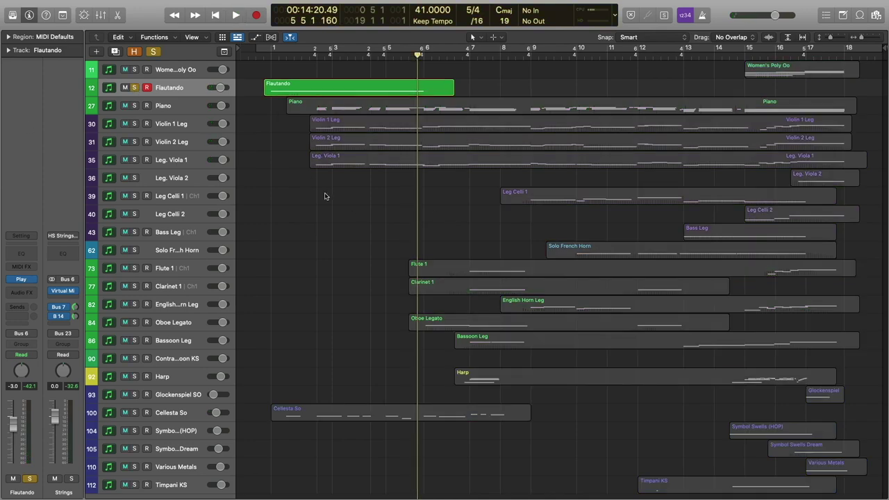
{"action": "key", "text": "Return"}
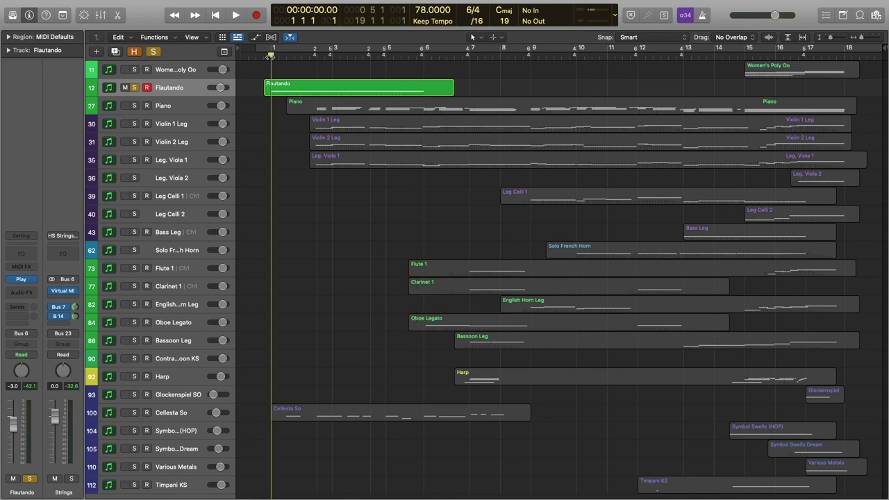
{"action": "double_click", "coordinate": [280, 89]}
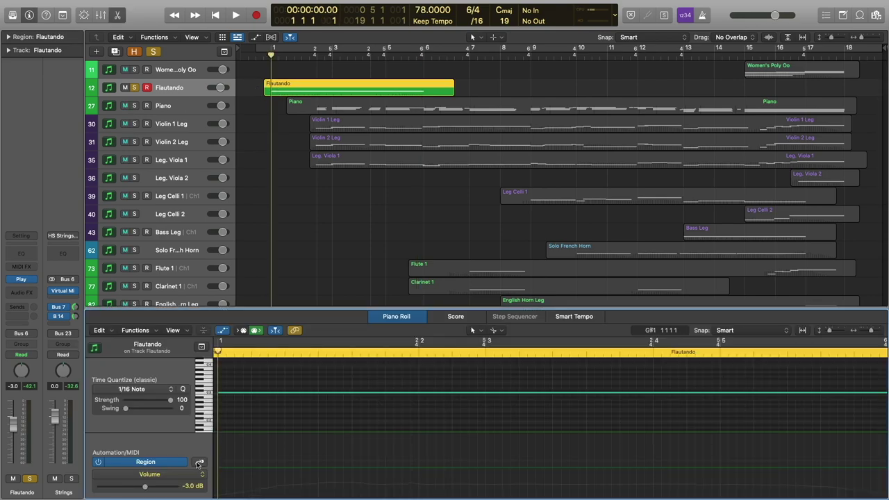
{"action": "left_click", "coordinate": [149, 474]}
{"action": "scroll", "coordinate": [346, 404], "scroll_direction": "left", "scroll_amount": 3}
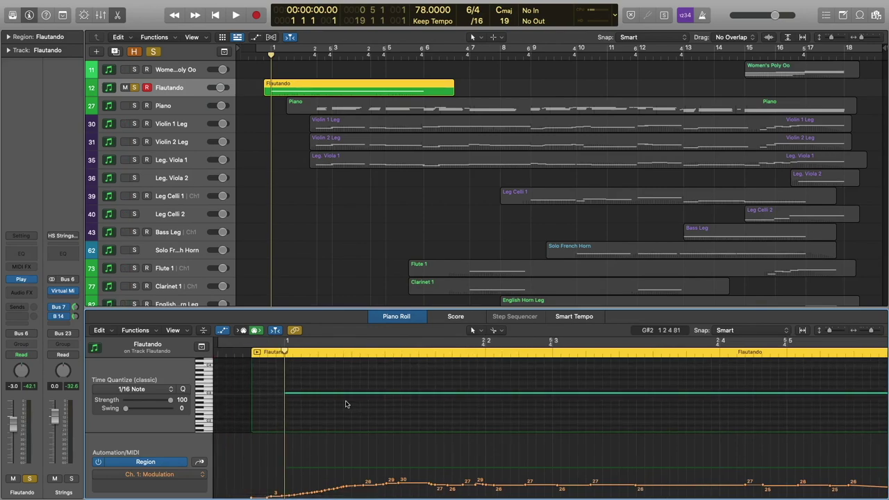
- Solo the Piano track alongside Flautando, show the Piano region in the piano roll, and play both from bar 1 into bar 5
{"action": "left_click", "coordinate": [135, 106]}
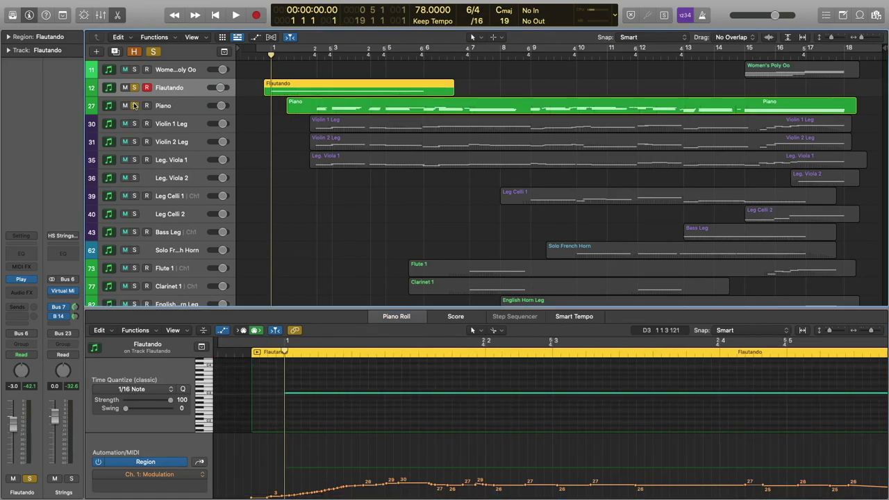
{"action": "left_click", "coordinate": [369, 108]}
{"action": "scroll", "coordinate": [426, 411], "scroll_direction": "down", "scroll_amount": 5}
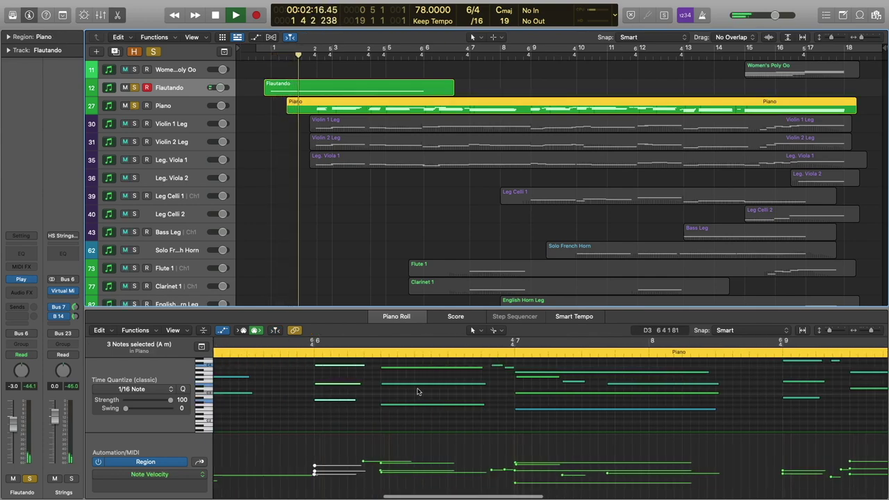
{"action": "scroll", "coordinate": [412, 390], "scroll_direction": "left", "scroll_amount": 3}
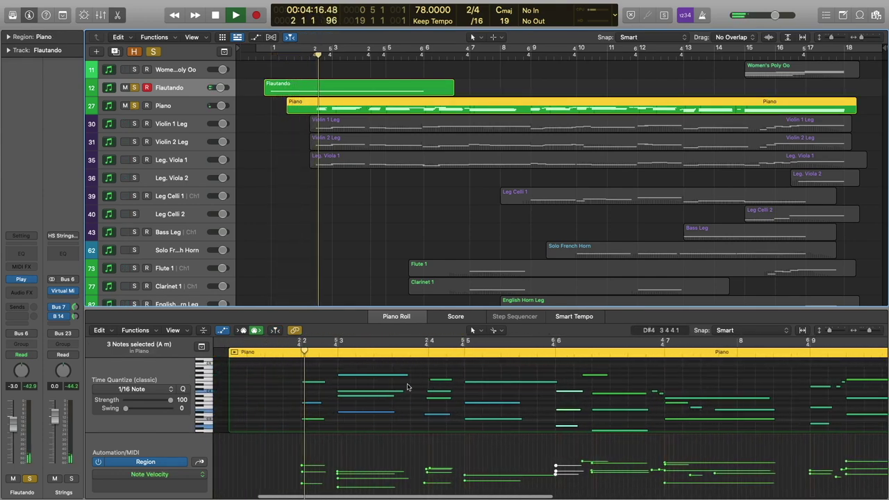
{"action": "left_click", "coordinate": [372, 370]}
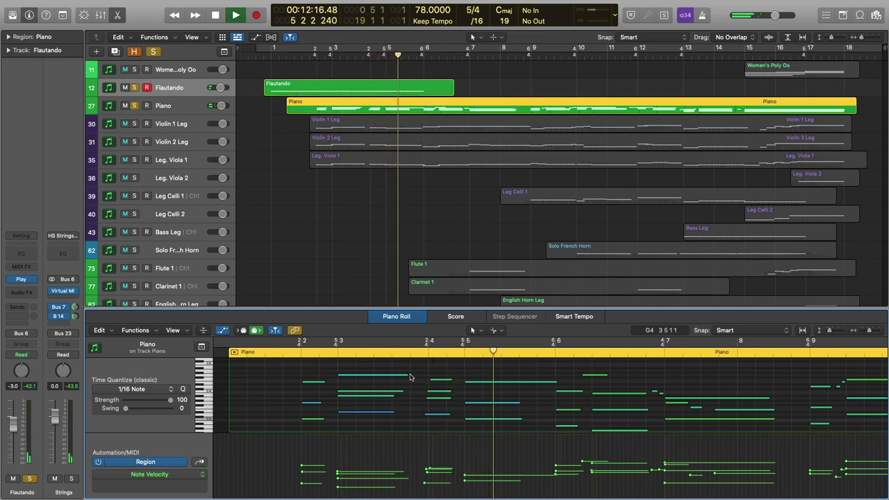
{"action": "key", "text": "space"}
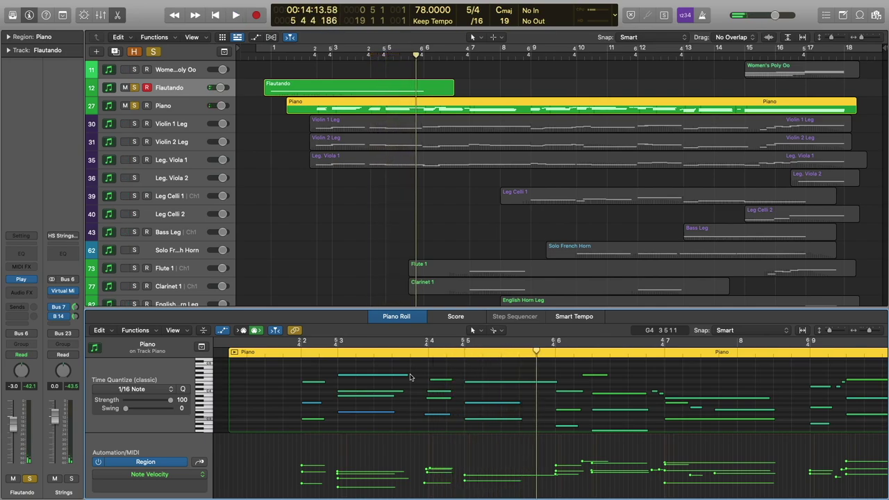
- Examine the opening piano chords closely in the piano roll and select the Piano track to show its channel strip
{"action": "scroll", "coordinate": [410, 375], "scroll_direction": "left", "scroll_amount": 10}
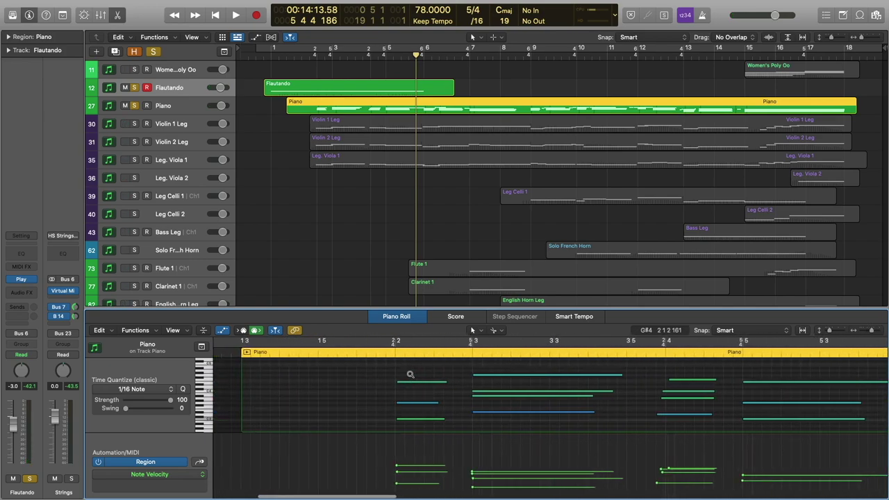
{"action": "scroll", "coordinate": [410, 377], "scroll_direction": "right", "scroll_amount": 3}
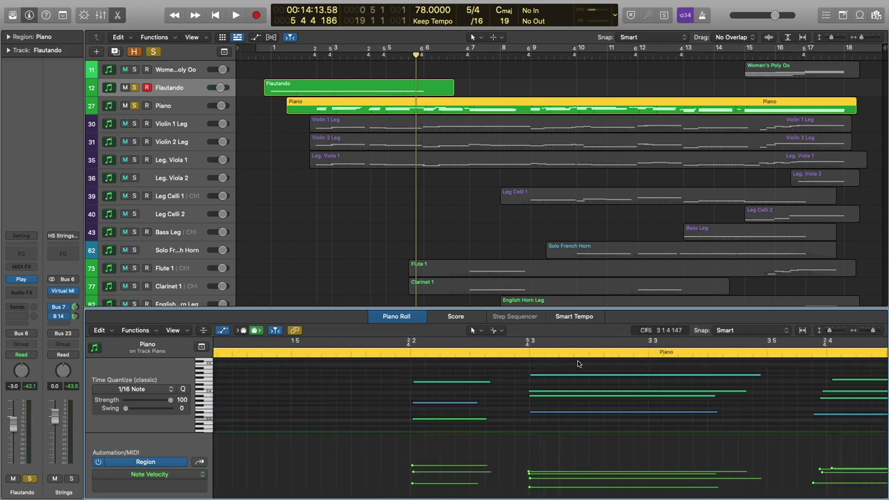
{"action": "scroll", "coordinate": [526, 394], "scroll_direction": "right", "scroll_amount": 3}
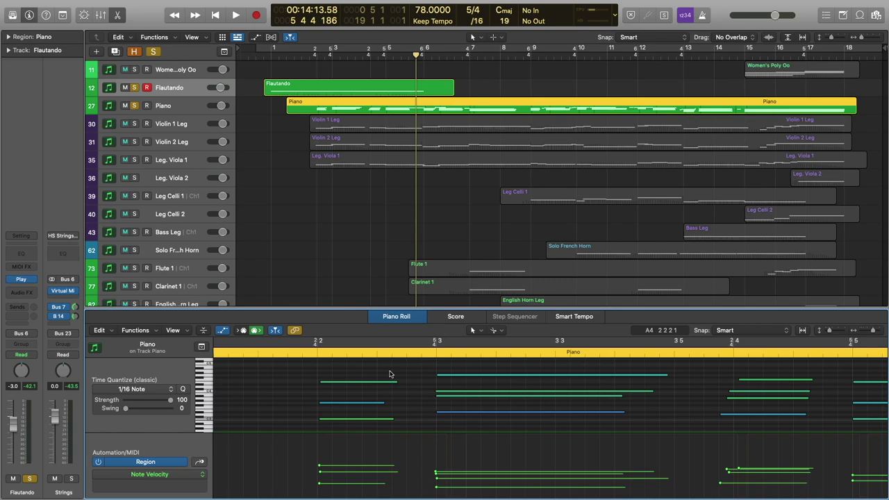
{"action": "left_click", "coordinate": [184, 111]}
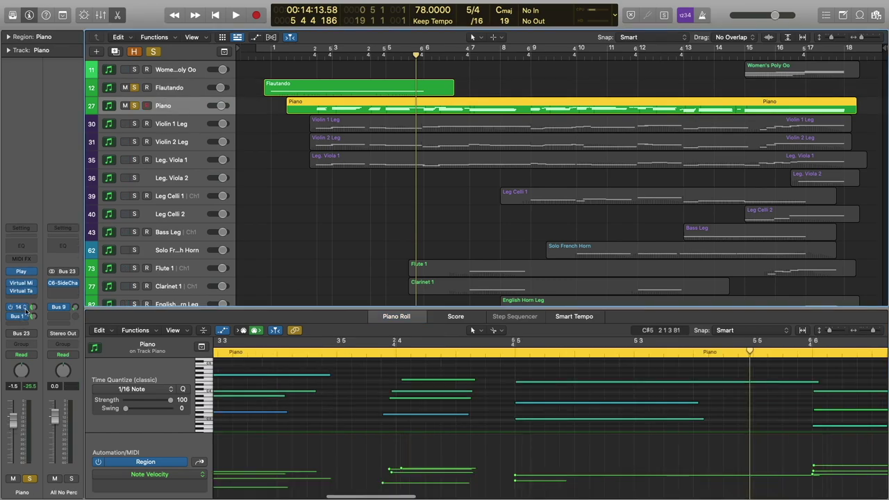
- Open the Piano track's Play instrument to view its microphone and articulation settings, and close it again
{"action": "left_click", "coordinate": [21, 273]}
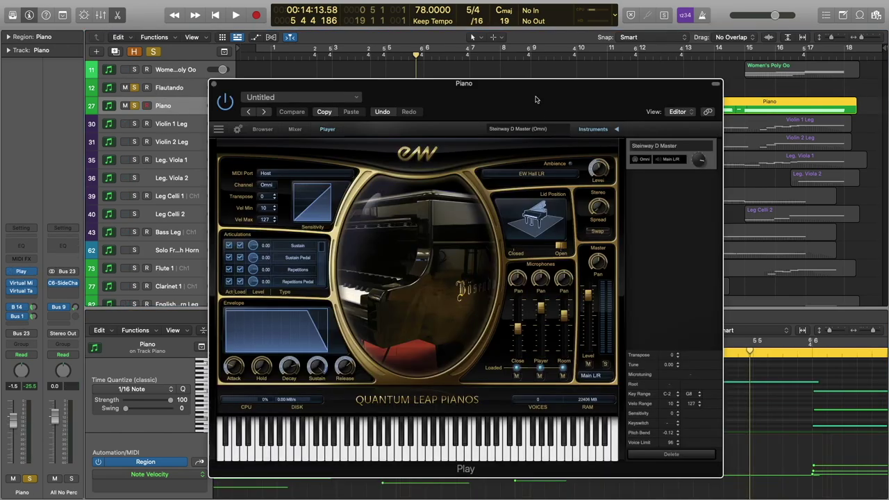
{"action": "left_click_drag", "start_coordinate": [536, 99], "coordinate": [539, 84]}
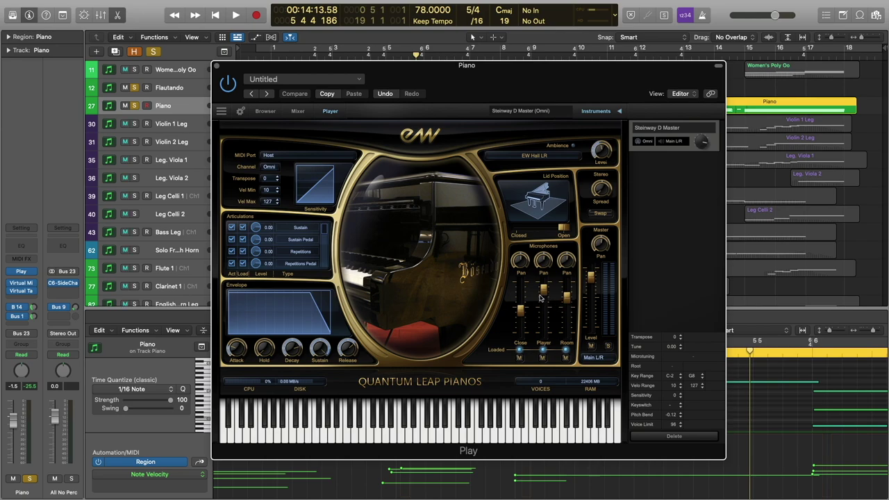
{"action": "left_click", "coordinate": [216, 66]}
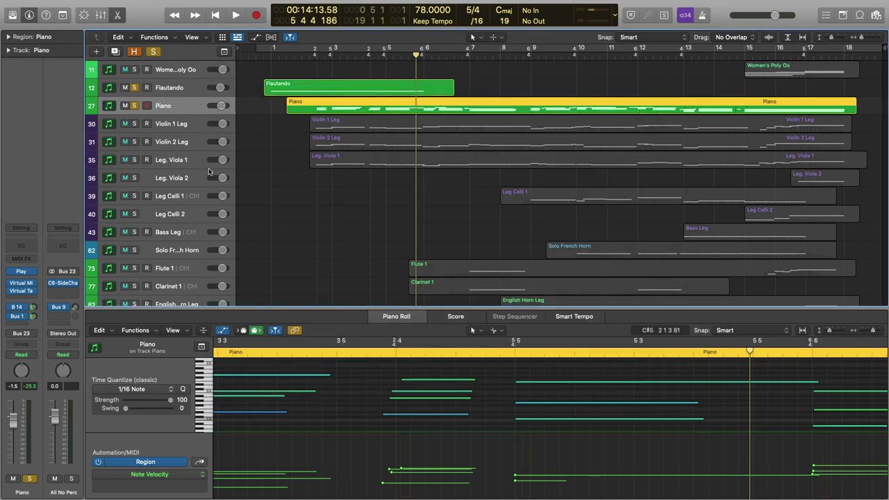
- Solo the Strings bus and show the Violin 1 Leg, Violin 2 Leg and Leg. Viola 1 regions together in the piano roll
{"action": "left_click", "coordinate": [164, 124]}
{"action": "left_click", "coordinate": [69, 479]}
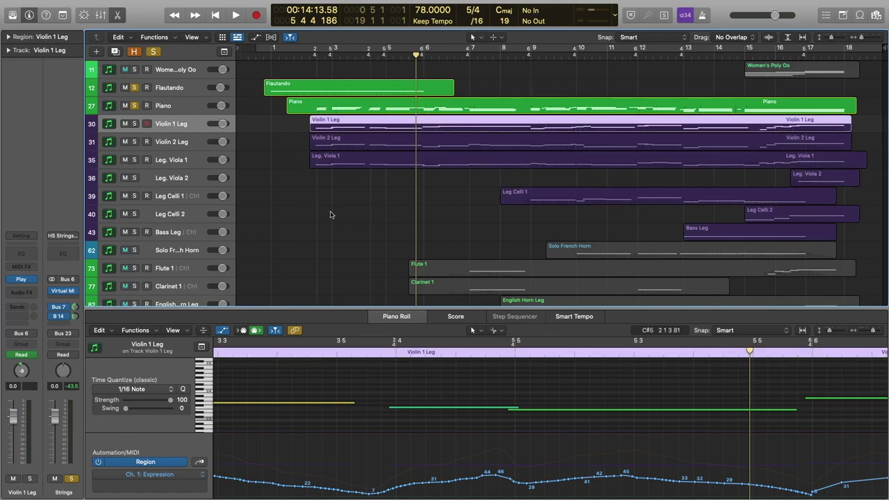
{"action": "left_click_drag", "start_coordinate": [343, 209], "coordinate": [350, 128]}
{"action": "scroll", "coordinate": [403, 368], "scroll_direction": "down", "scroll_amount": 5}
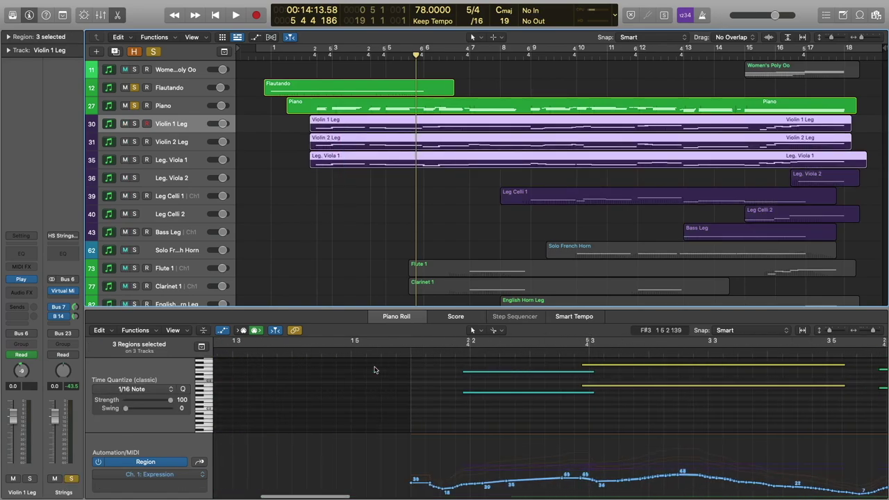
{"action": "scroll", "coordinate": [434, 365], "scroll_direction": "down", "scroll_amount": 3}
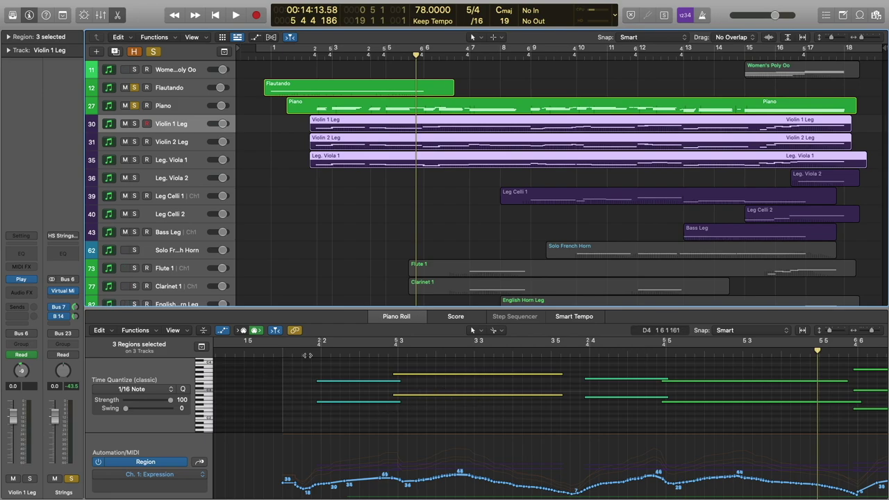
- Play the strings from just before bar 2 to the end of bar 5, adding the Piano region to the piano roll during playback
{"action": "left_click", "coordinate": [306, 354]}
{"action": "key", "text": "space"}
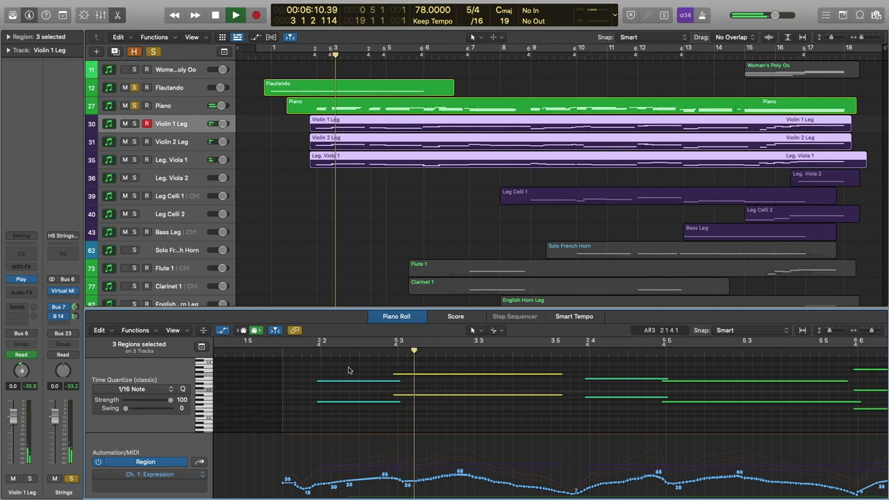
{"action": "left_click", "coordinate": [377, 110], "text": "shift"}
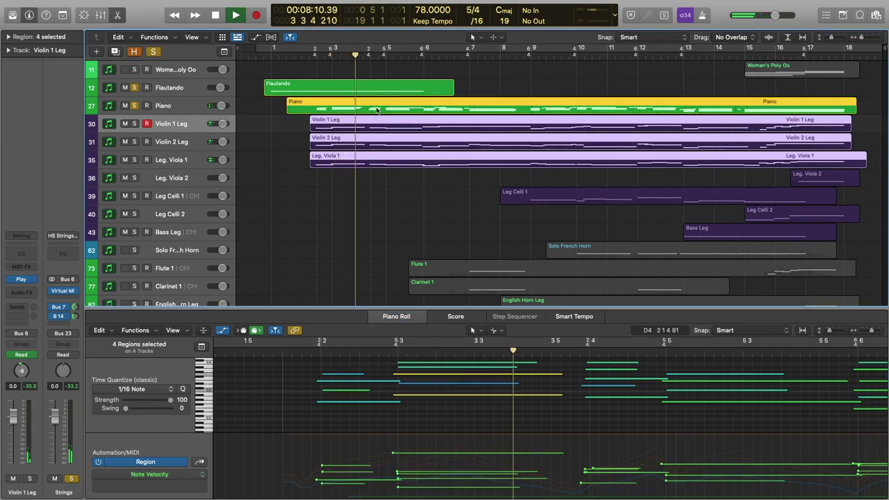
{"action": "scroll", "coordinate": [713, 398], "scroll_direction": "up", "scroll_amount": 1}
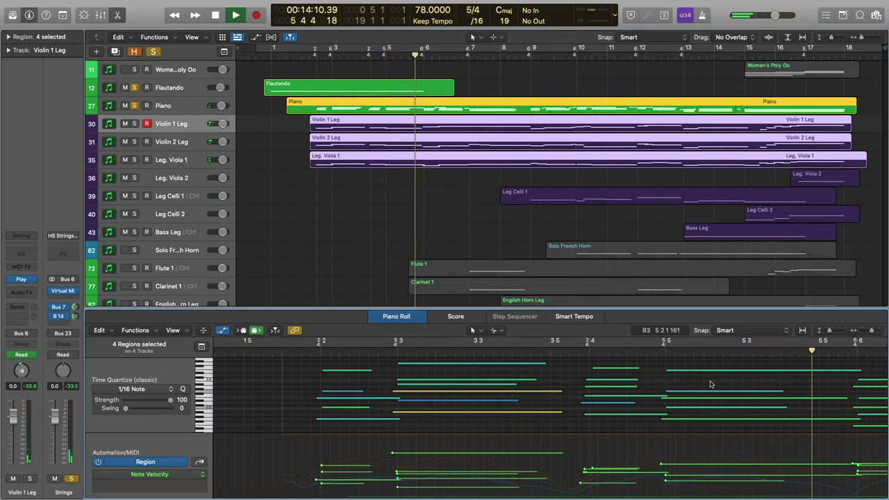
{"action": "left_click", "coordinate": [411, 207]}
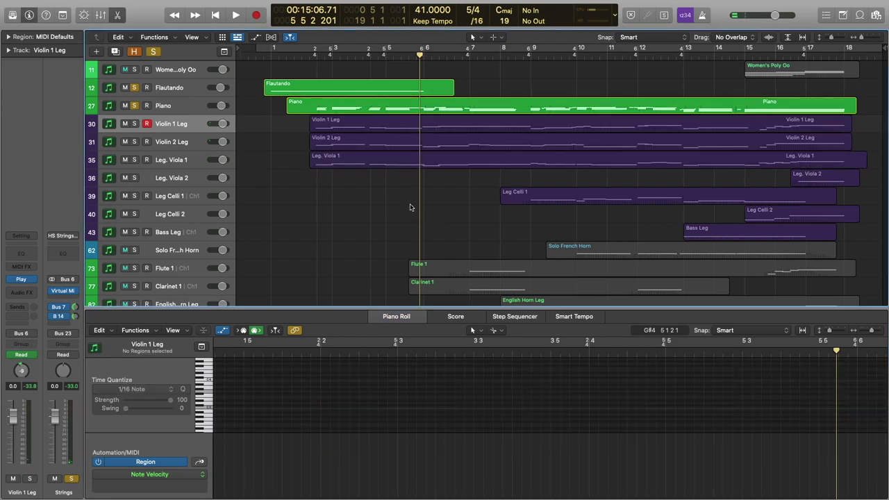
- Show the Violin 1 Leg region in the piano roll and inspect its Hollywood Strings instrument settings before closing them
{"action": "left_click", "coordinate": [379, 126]}
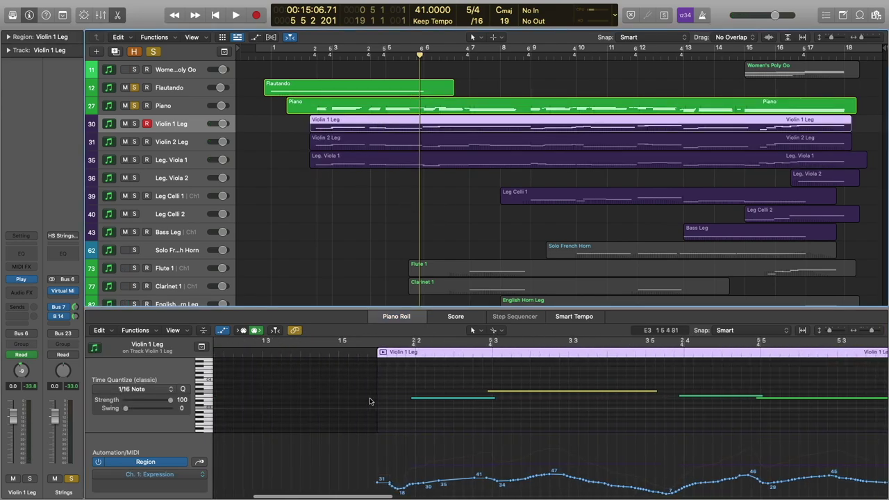
{"action": "mouse_move", "coordinate": [21, 283]}
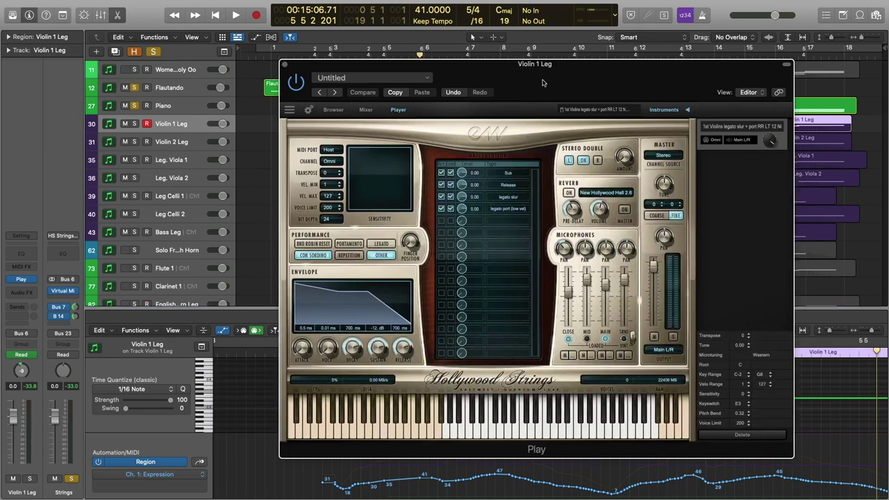
{"action": "left_click_drag", "start_coordinate": [542, 83], "coordinate": [507, 81]}
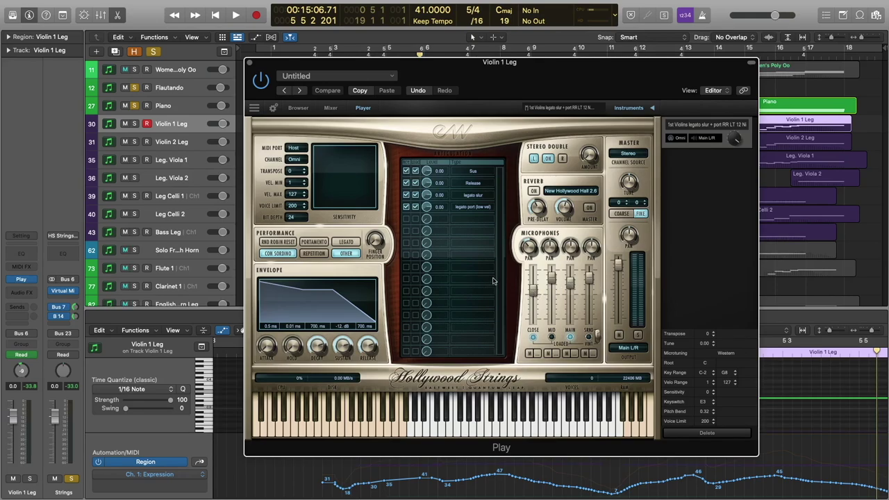
{"action": "left_click", "coordinate": [250, 63]}
- Solo the Cellesta So track and display its whole opening phrase in the piano roll
{"action": "scroll", "coordinate": [302, 238], "scroll_direction": "down", "scroll_amount": 5}
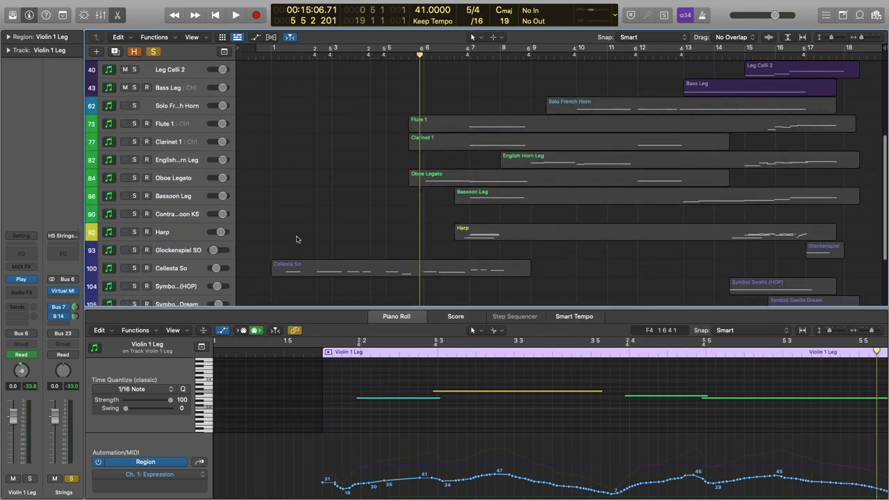
{"action": "left_click", "coordinate": [135, 269]}
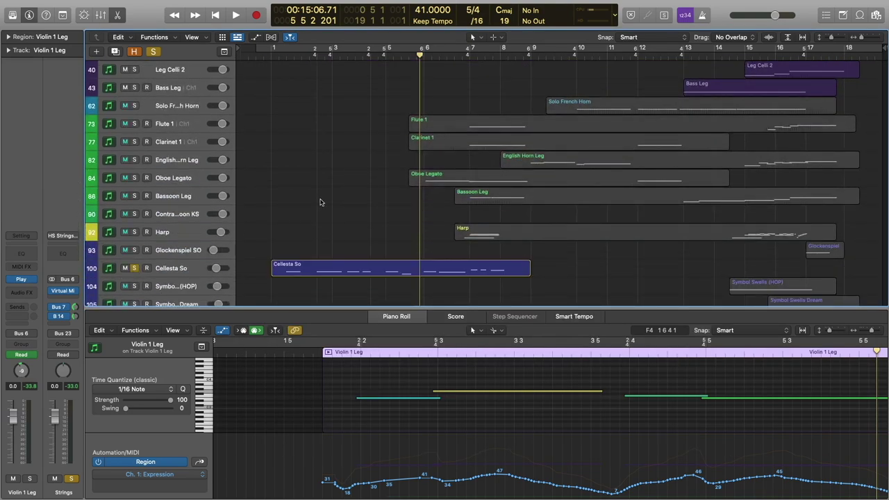
{"action": "left_click", "coordinate": [336, 268]}
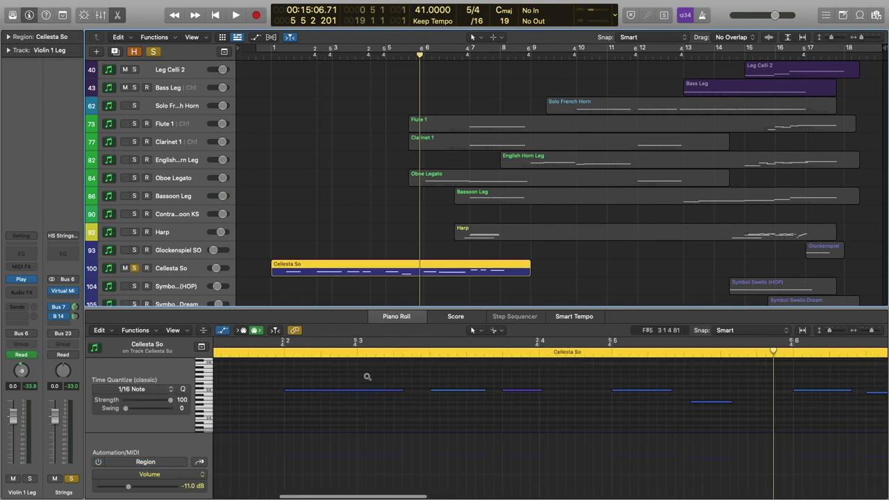
{"action": "left_click", "coordinate": [371, 376], "text": "ctrl+alt"}
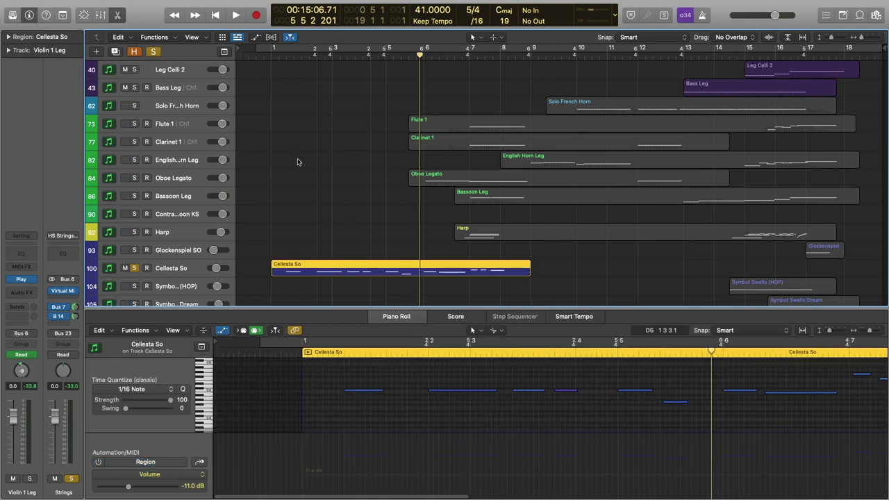
- Clear the solo from all tracks
{"action": "scroll", "coordinate": [296, 159], "scroll_direction": "up", "scroll_amount": 7}
{"action": "scroll", "coordinate": [297, 159], "scroll_direction": "down", "scroll_amount": 1}
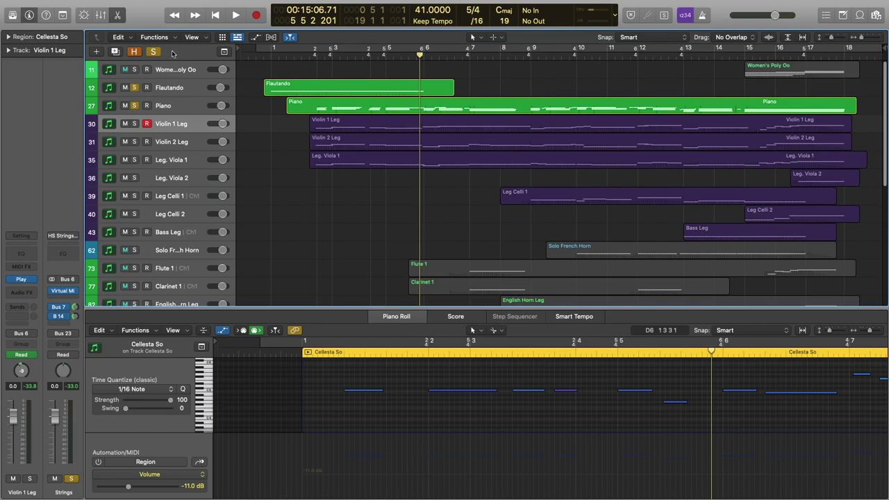
{"action": "left_click", "coordinate": [154, 51]}
{"action": "scroll", "coordinate": [290, 90], "scroll_direction": "down", "scroll_amount": 3}
{"action": "scroll", "coordinate": [290, 91], "scroll_direction": "up", "scroll_amount": 3}
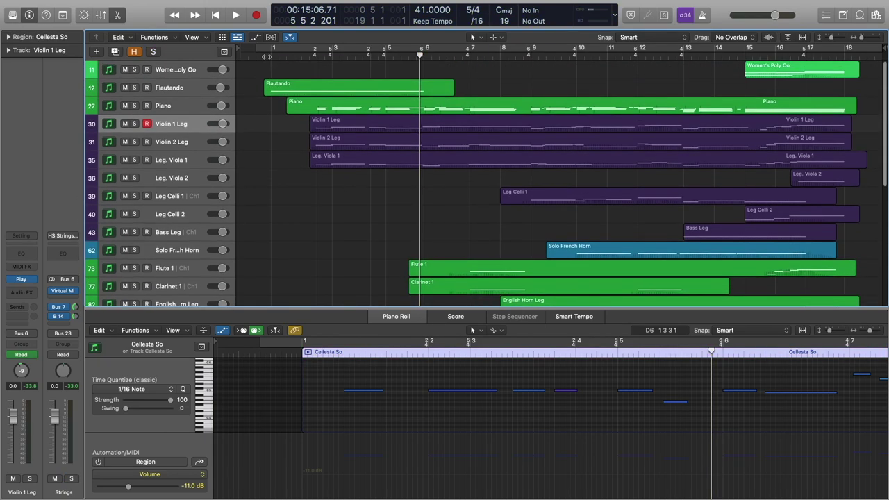
- Play the full arrangement from bar 1 and stop playback in bar 8
{"action": "key", "text": "Return"}
{"action": "scroll", "coordinate": [369, 219], "scroll_direction": "down", "scroll_amount": 7}
{"action": "key", "text": "space"}
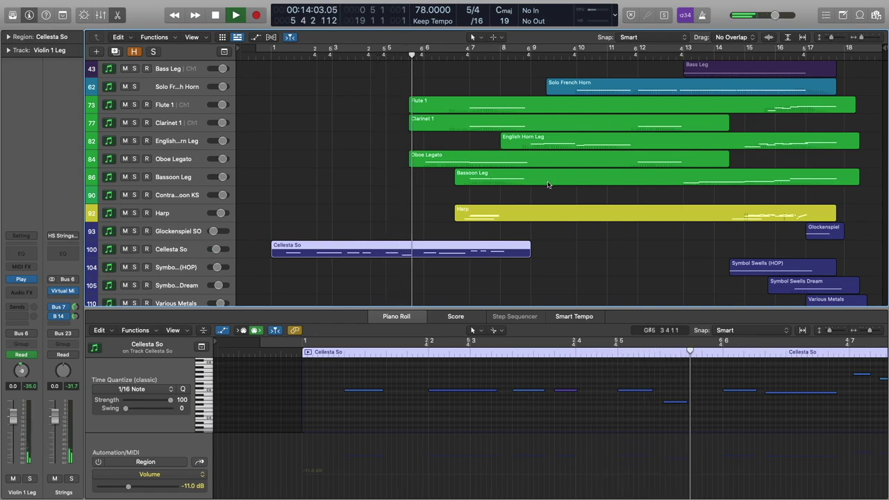
{"action": "scroll", "coordinate": [552, 195], "scroll_direction": "up", "scroll_amount": 5}
{"action": "scroll", "coordinate": [533, 195], "scroll_direction": "down", "scroll_amount": 3}
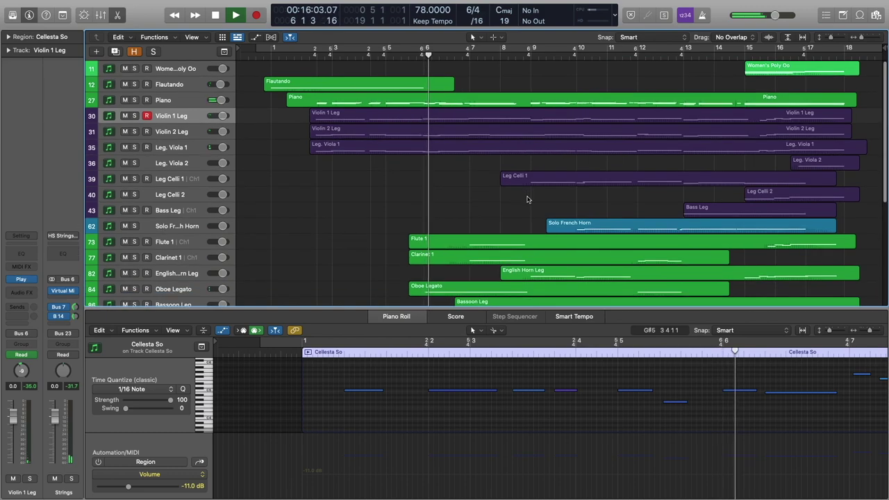
{"action": "left_click", "coordinate": [489, 195]}
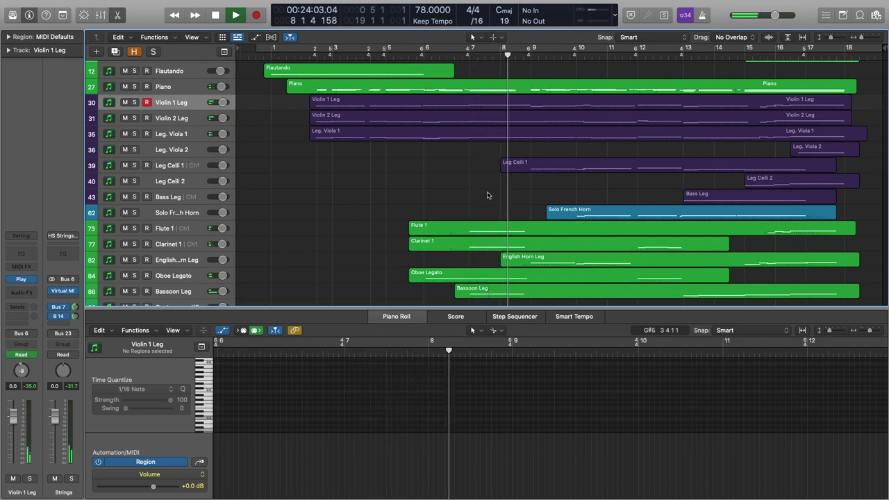
{"action": "key", "text": "space"}
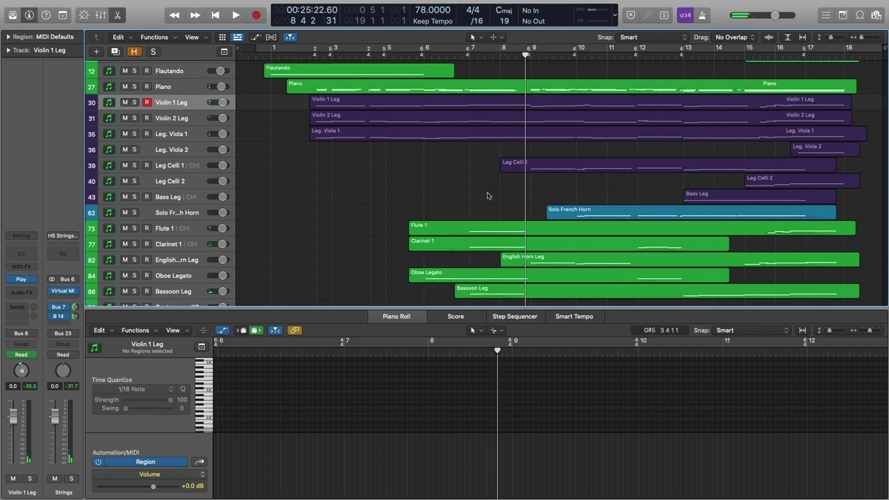
- Show the Piano region in the piano roll, place the playhead at bar 6, and solo the Piano track alone
{"action": "left_click", "coordinate": [438, 91]}
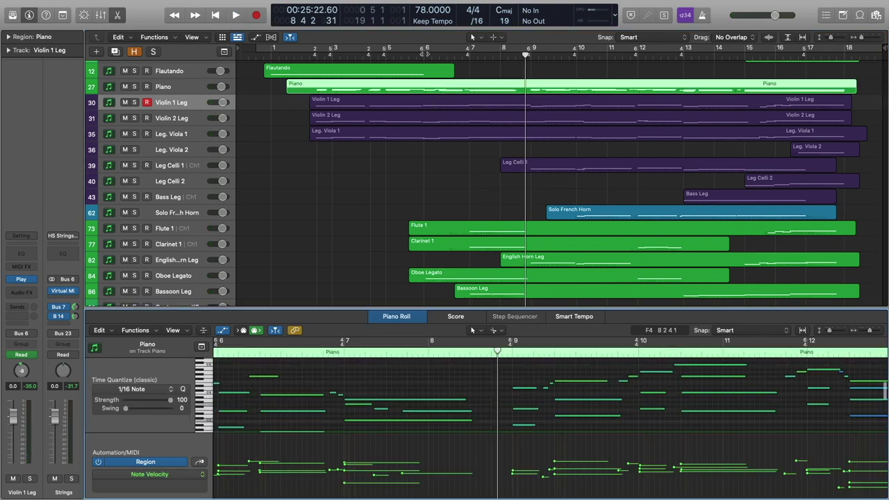
{"action": "left_click", "coordinate": [423, 55]}
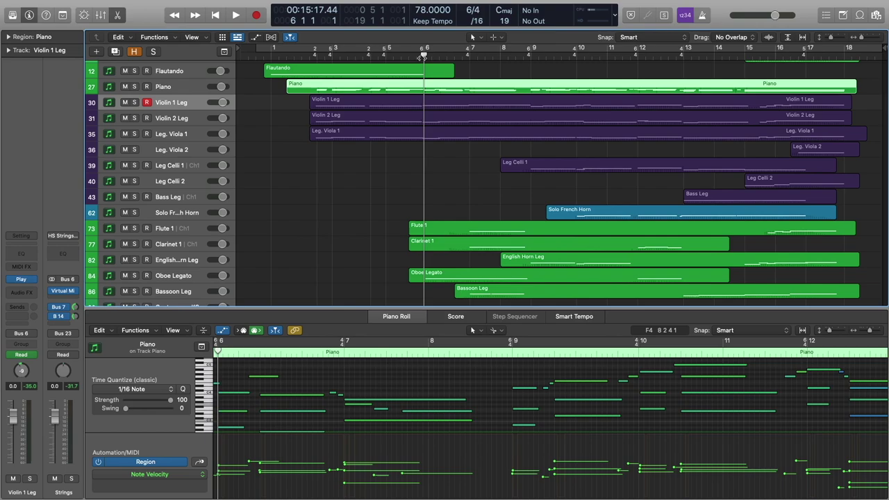
{"action": "left_click", "coordinate": [134, 102]}
{"action": "scroll", "coordinate": [464, 377], "scroll_direction": "down", "scroll_amount": 2}
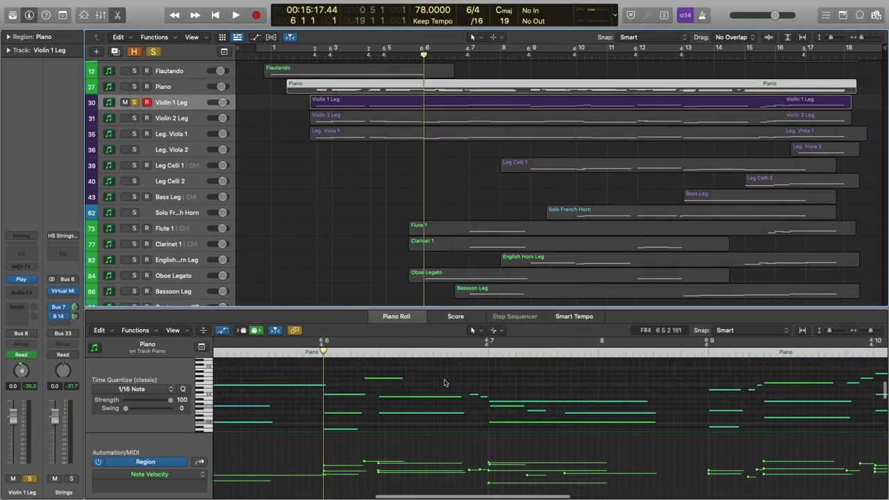
{"action": "scroll", "coordinate": [445, 382], "scroll_direction": "down", "scroll_amount": 2}
{"action": "scroll", "coordinate": [355, 389], "scroll_direction": "left", "scroll_amount": 2}
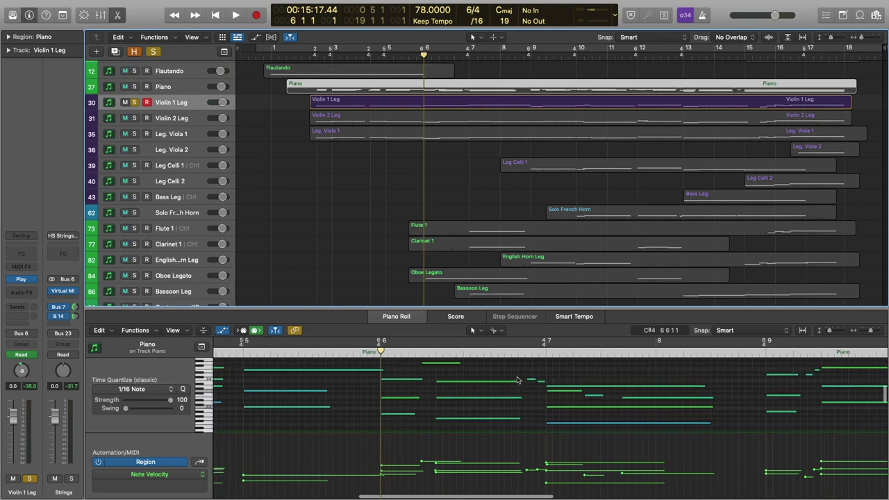
{"action": "scroll", "coordinate": [361, 368], "scroll_direction": "up", "scroll_amount": 1}
{"action": "key", "text": "ctrl+s"}
- Play the soloed piano from bar 6 into bar 8 with the region's Ch. 1 Sustain data displayed
{"action": "key", "text": "space"}
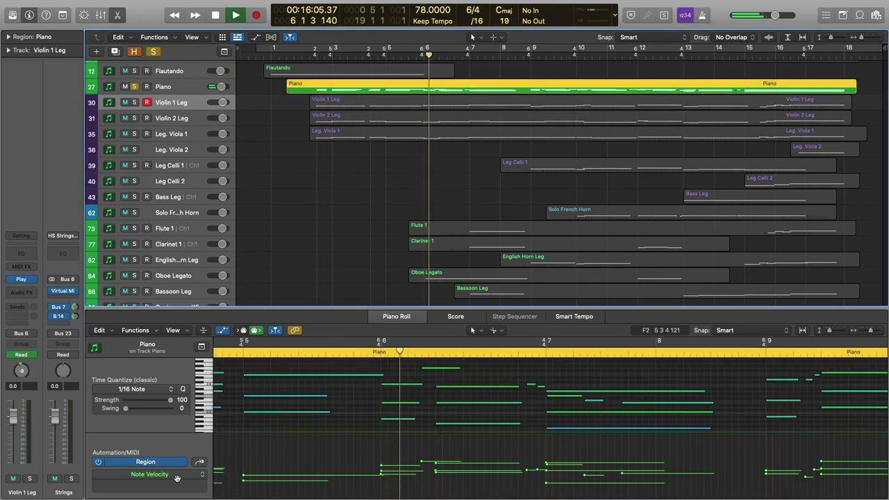
{"action": "left_click", "coordinate": [199, 463]}
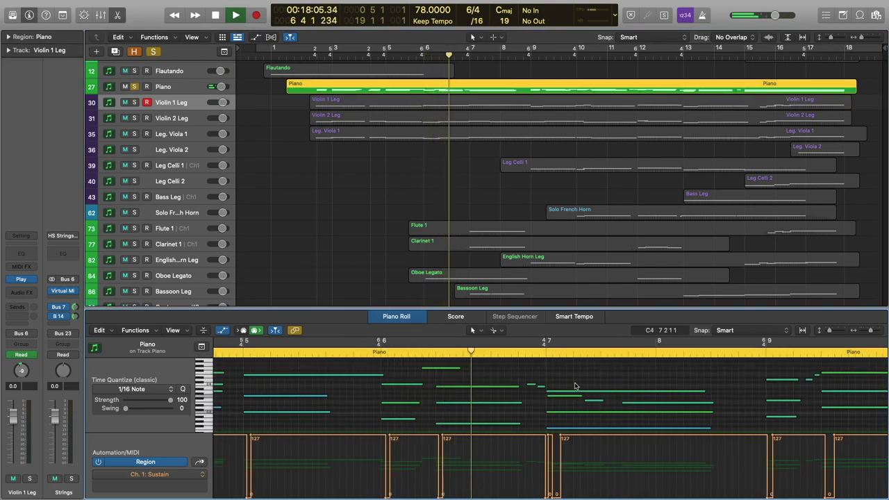
{"action": "scroll", "coordinate": [572, 379], "scroll_direction": "down", "scroll_amount": 2}
{"action": "scroll", "coordinate": [571, 379], "scroll_direction": "up", "scroll_amount": 2}
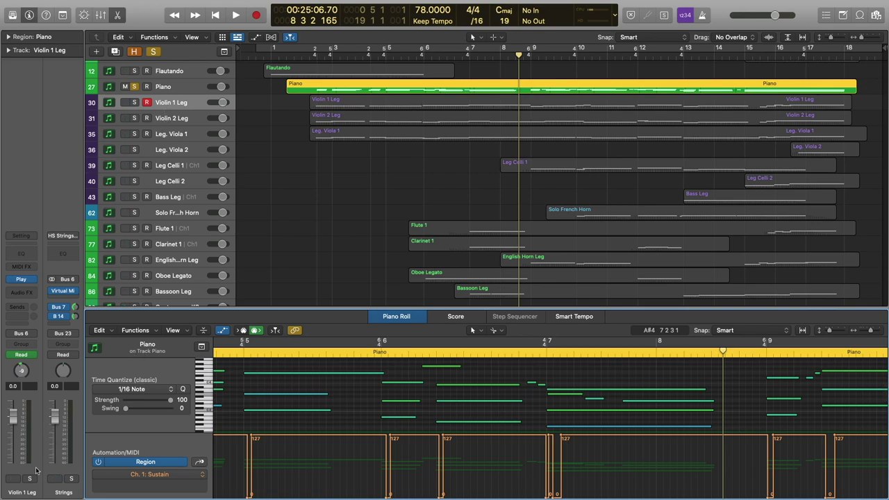
- Solo the Strings bus alongside Piano and show both violin regions and the first viola region in the piano roll
{"action": "left_click", "coordinate": [71, 479]}
{"action": "left_click_drag", "start_coordinate": [501, 152], "coordinate": [500, 108]}
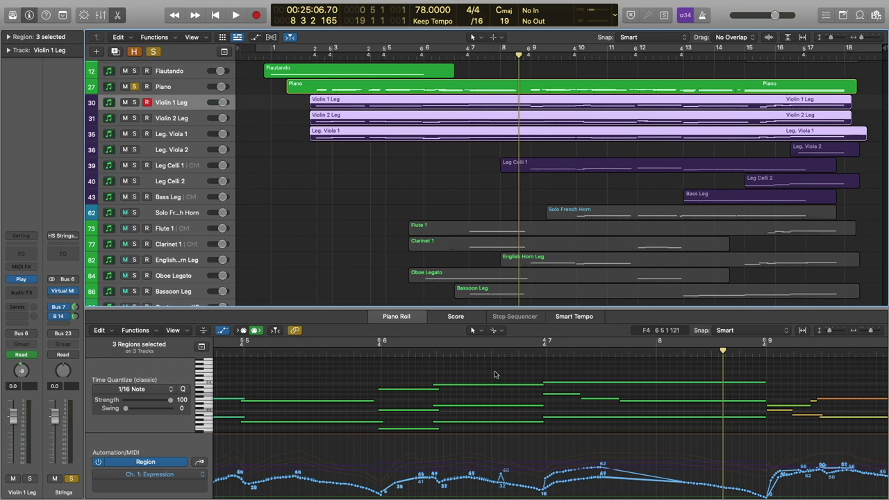
{"action": "key", "text": "space"}
{"action": "scroll", "coordinate": [396, 400], "scroll_direction": "down", "scroll_amount": 2}
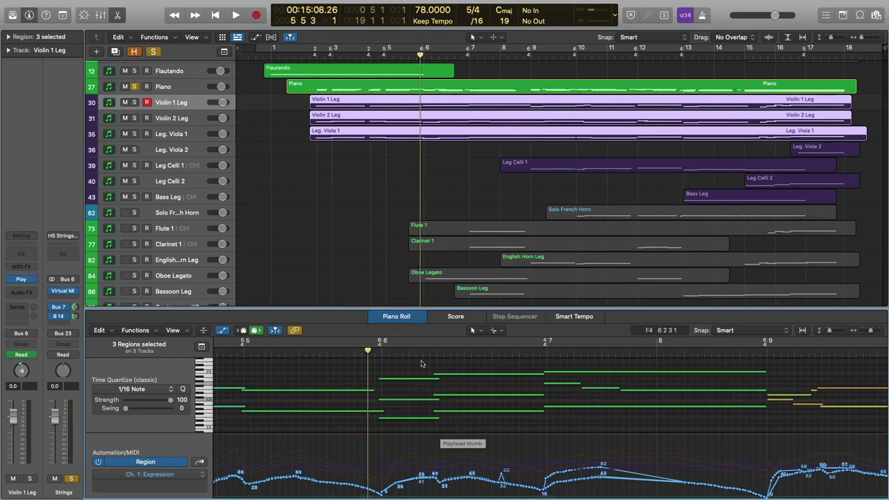
- Play the strings and piano together from the end of bar 5 and stop playback in bar 8
{"action": "key", "text": "space"}
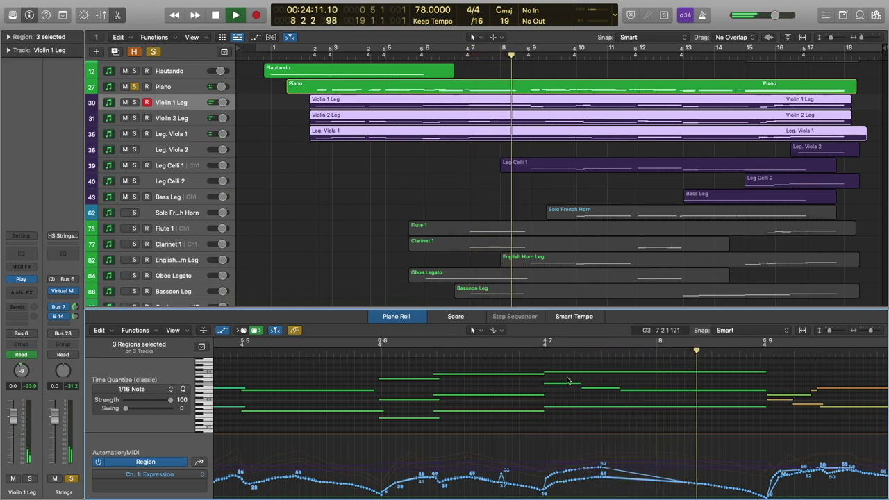
{"action": "key", "text": "space"}
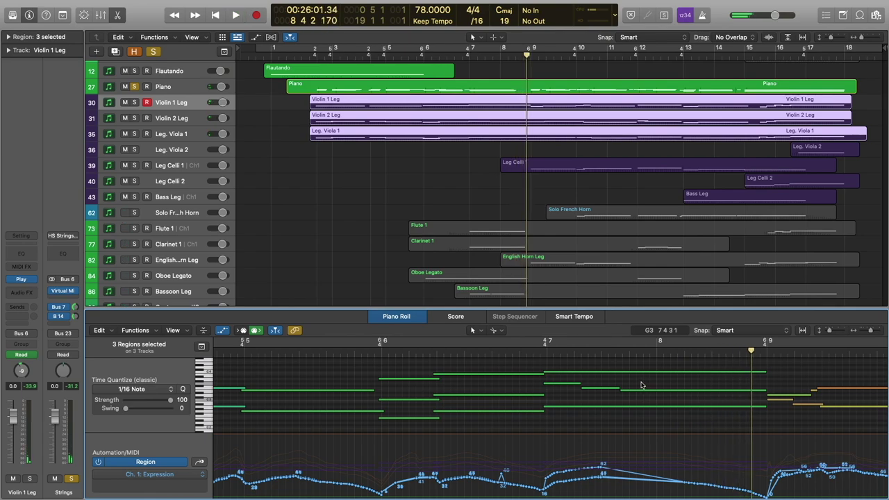
{"action": "scroll", "coordinate": [354, 189], "scroll_direction": "down", "scroll_amount": 3}
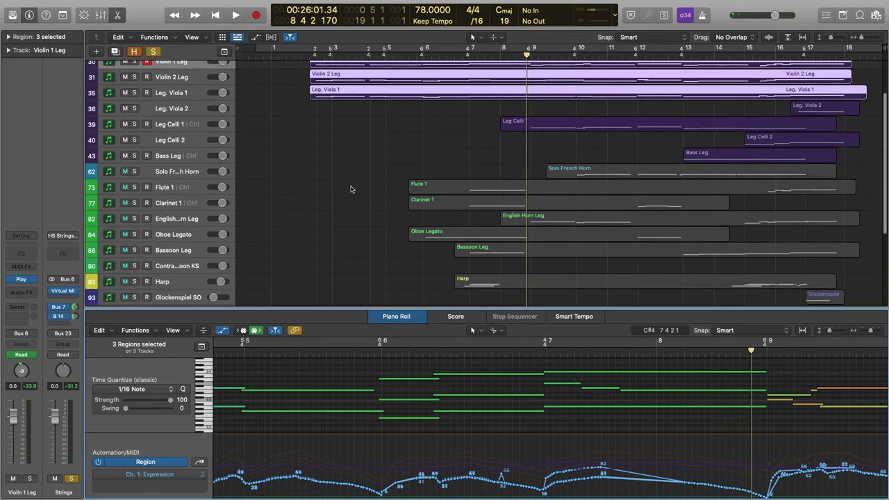
- Solo the Woodwinds bus, show the Flute 1, Clarinet 1, Oboe Legato and Bassoon Leg regions in the piano roll, and place the playhead at bar 6
{"action": "left_click", "coordinate": [167, 187]}
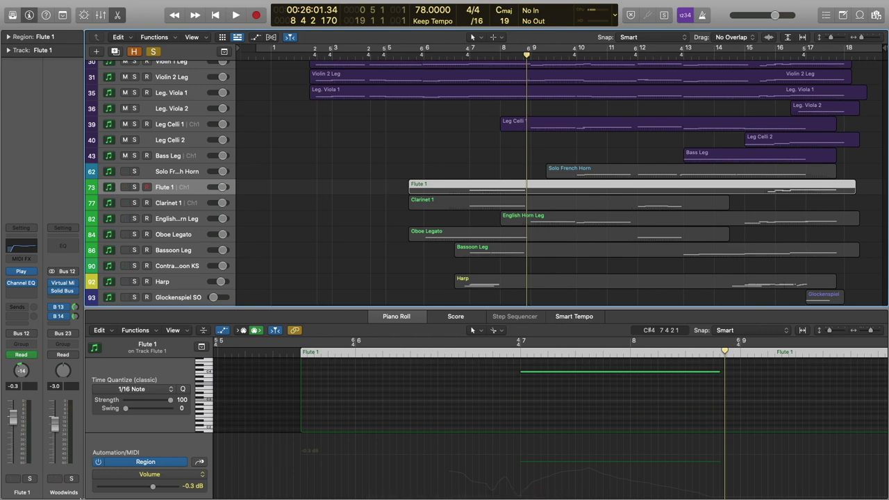
{"action": "left_click", "coordinate": [73, 479]}
{"action": "left_click_drag", "start_coordinate": [464, 163], "coordinate": [488, 257]}
{"action": "scroll", "coordinate": [408, 400], "scroll_direction": "up", "scroll_amount": 2}
{"action": "left_click", "coordinate": [350, 352]}
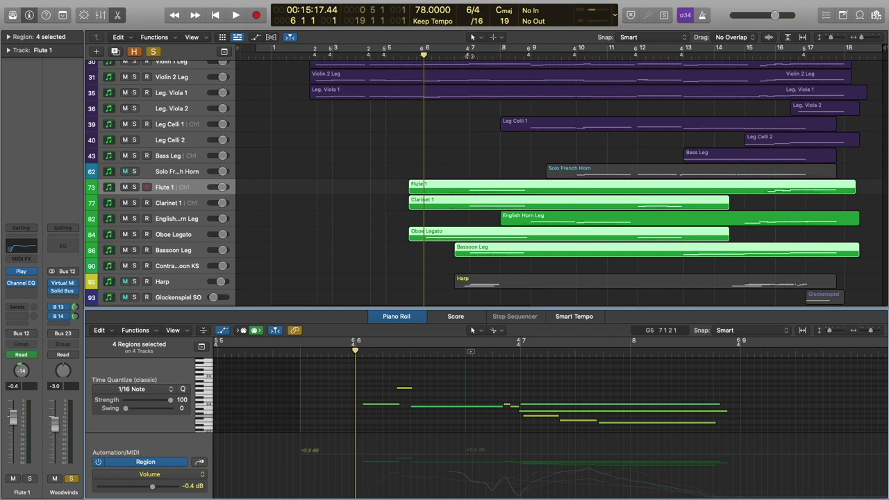
{"action": "scroll", "coordinate": [551, 400], "scroll_direction": "down", "scroll_amount": 1}
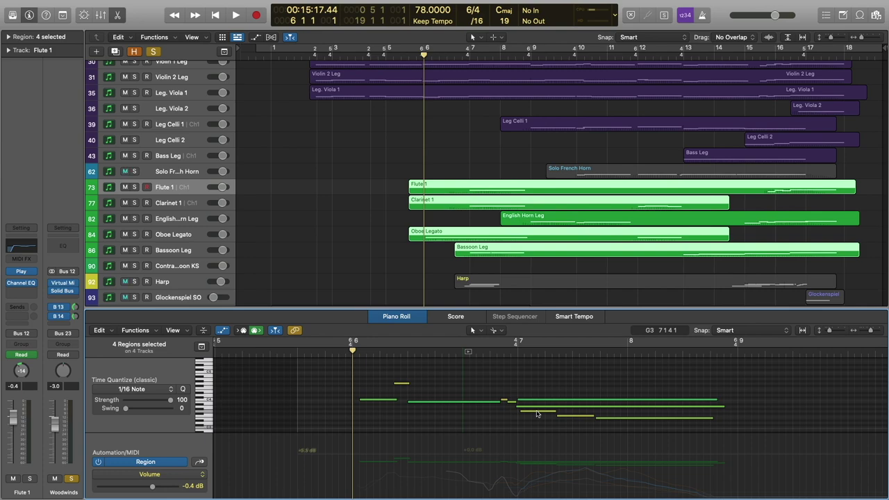
- Play the woodwinds along with the other soloed layers from bar 6 and stop playback near the end of bar 8
{"action": "mouse_move", "coordinate": [536, 414]}
{"action": "key", "text": "space"}
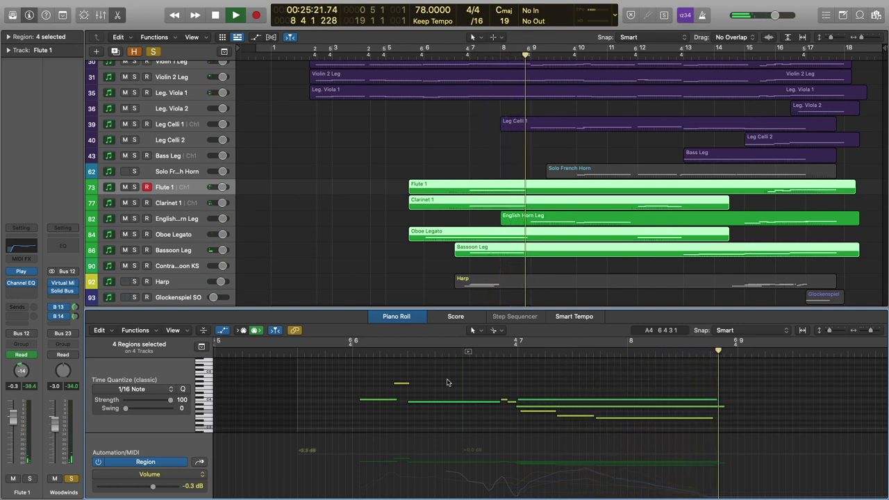
{"action": "key", "text": "space"}
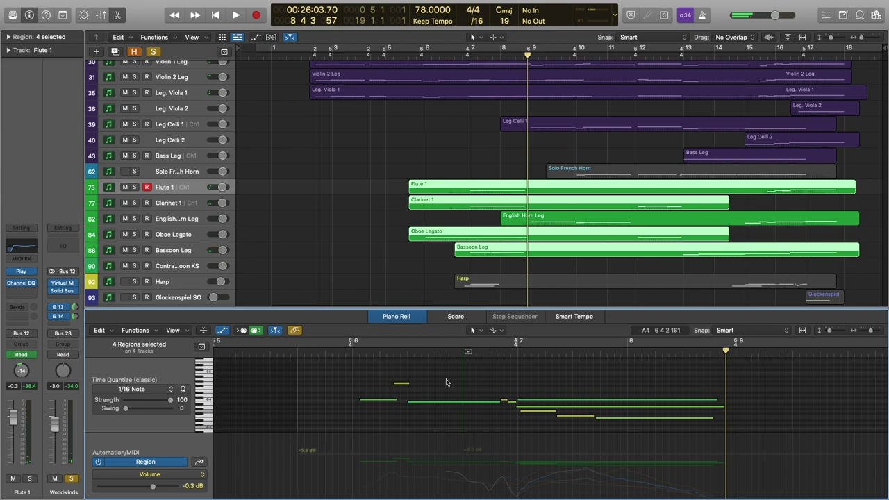
- Open the Flute 1 track's Play instrument, inspect the microphone settings of the FL Leg Slur Exp patch, and close the plug-in window
{"action": "left_click", "coordinate": [23, 273]}
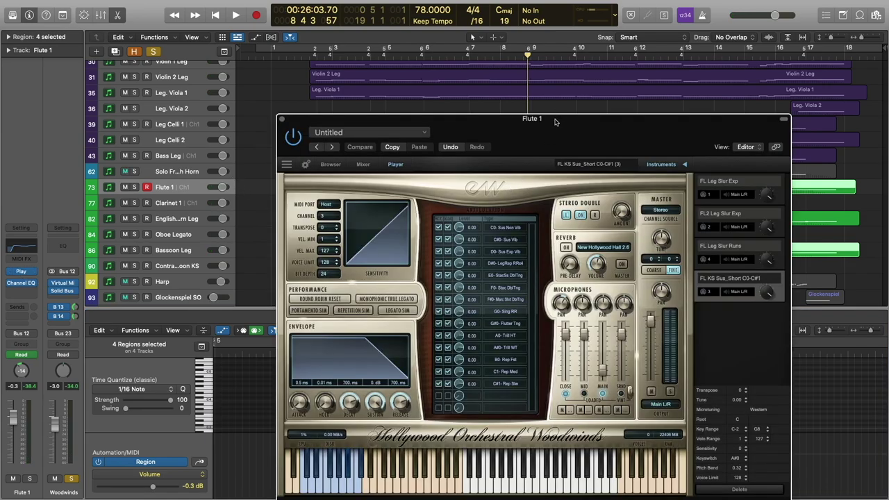
{"action": "left_click_drag", "start_coordinate": [555, 122], "coordinate": [533, 79]}
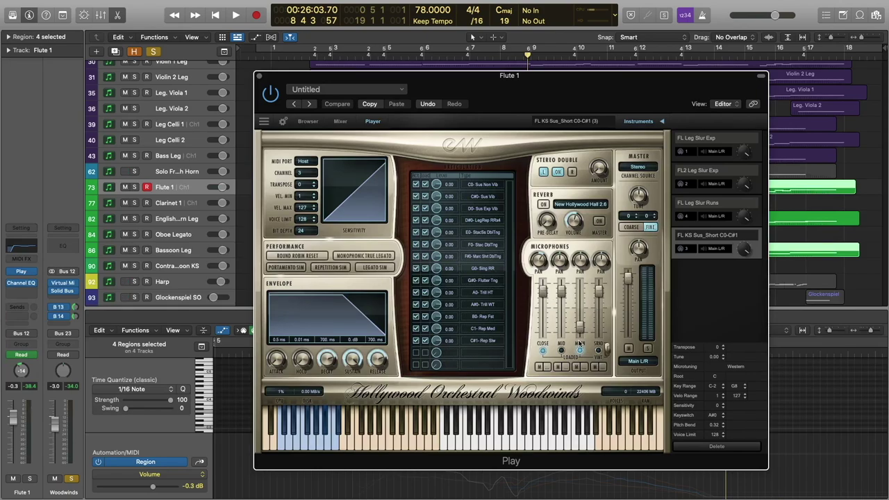
{"action": "left_click", "coordinate": [752, 153]}
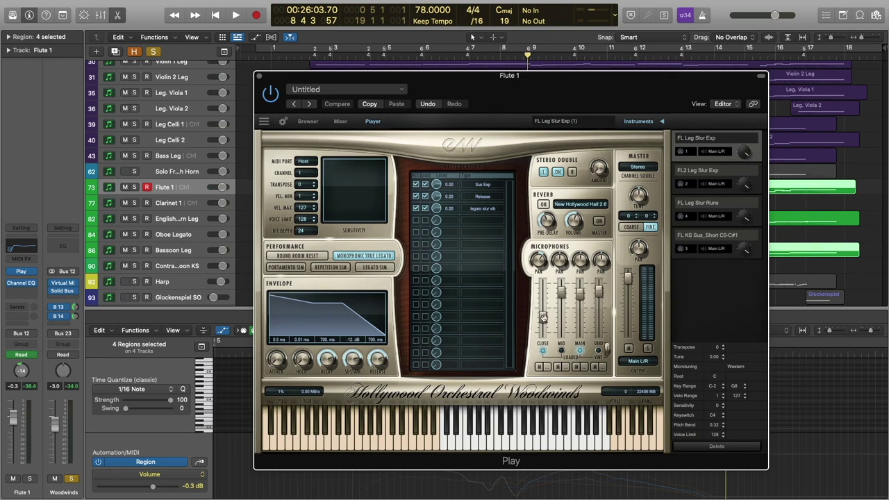
{"action": "left_click", "coordinate": [259, 76]}
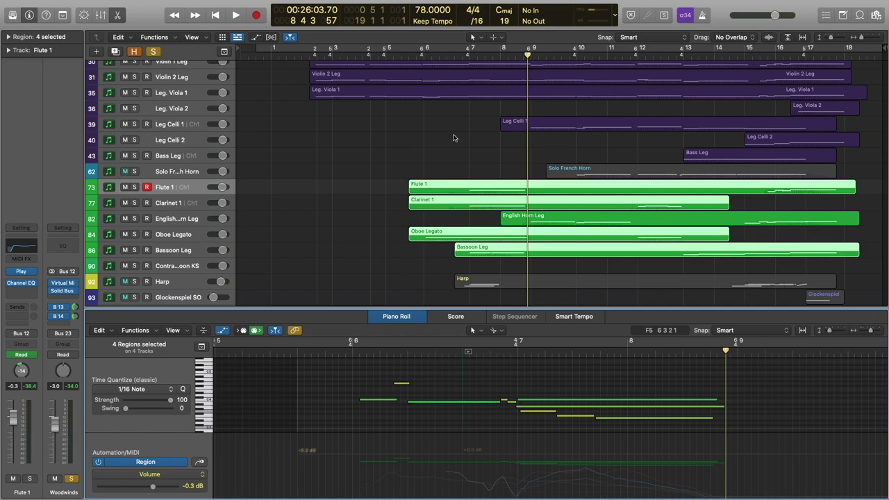
- Solo the Harp and Cellesta So tracks and show both of their regions together in the piano roll
{"action": "scroll", "coordinate": [370, 160], "scroll_direction": "down", "scroll_amount": 5}
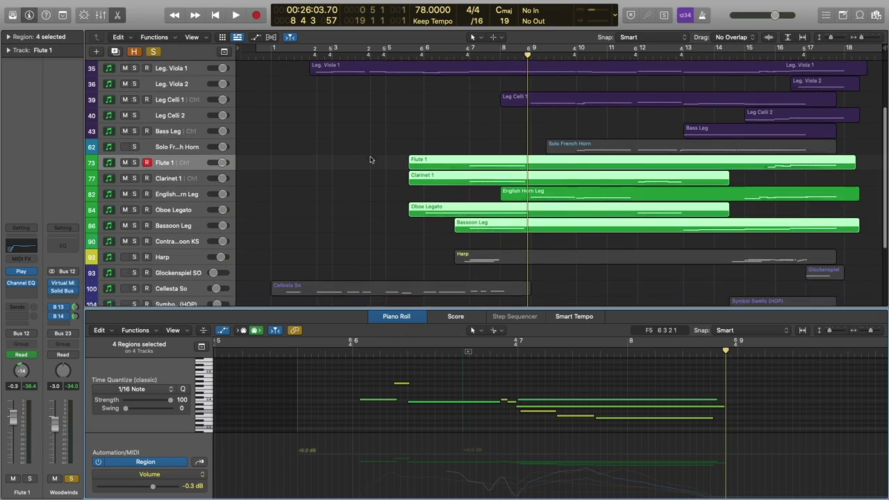
{"action": "left_click", "coordinate": [370, 159]}
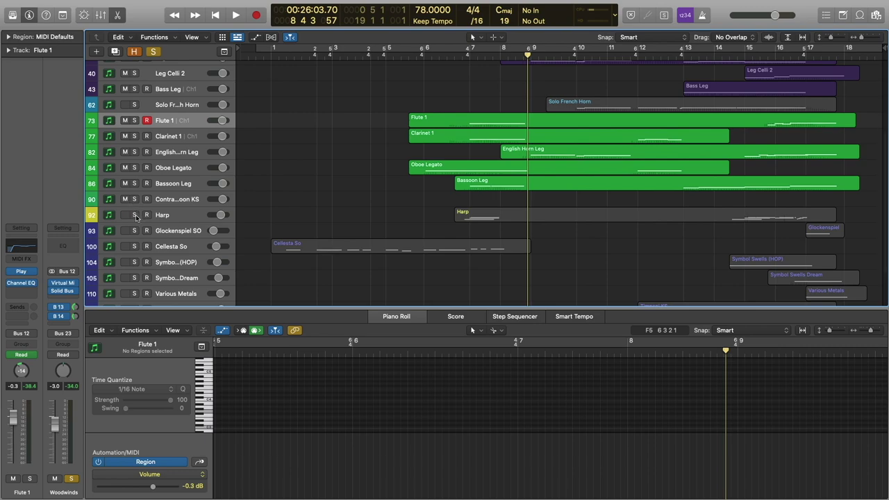
{"action": "left_click", "coordinate": [135, 215]}
{"action": "left_click", "coordinate": [135, 247]}
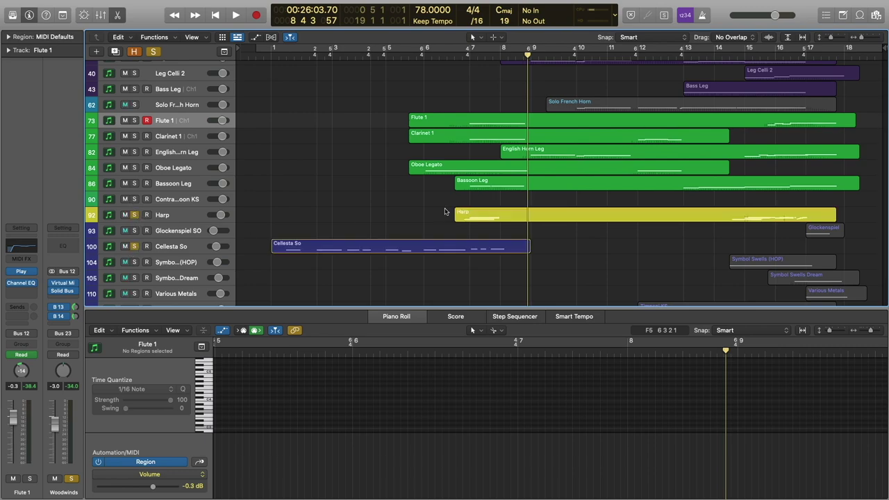
{"action": "left_click", "coordinate": [494, 214]}
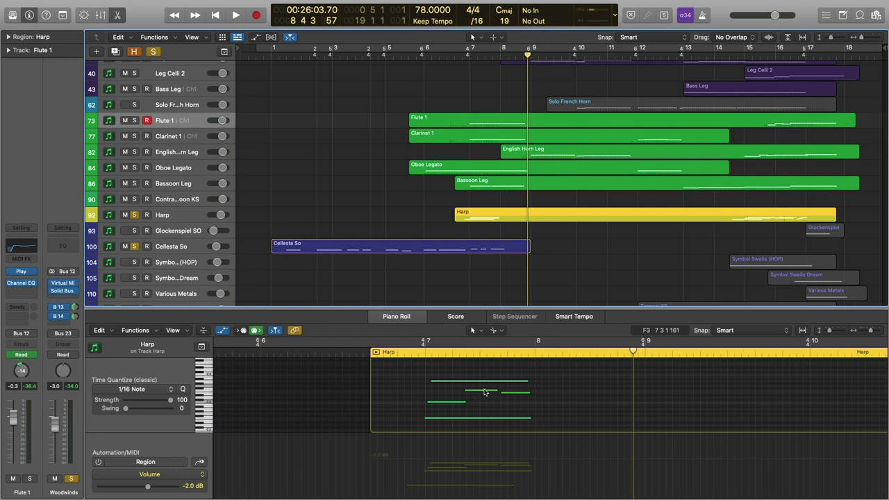
{"action": "left_click", "coordinate": [485, 248], "text": "shift"}
{"action": "scroll", "coordinate": [571, 376], "scroll_direction": "right", "scroll_amount": 10}
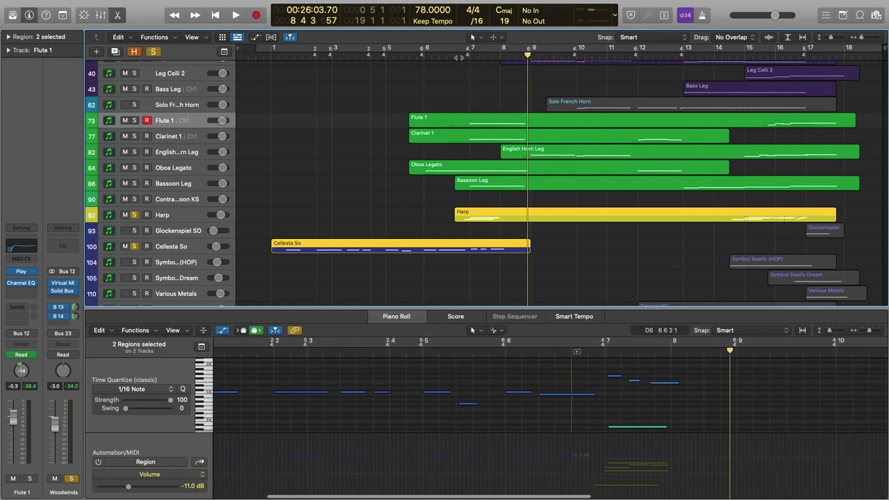
- Play the soloed layers with harp and celesta from bar 5 beat 5 into bar 8, viewing both parts' notes
{"action": "left_click", "coordinate": [416, 56]}
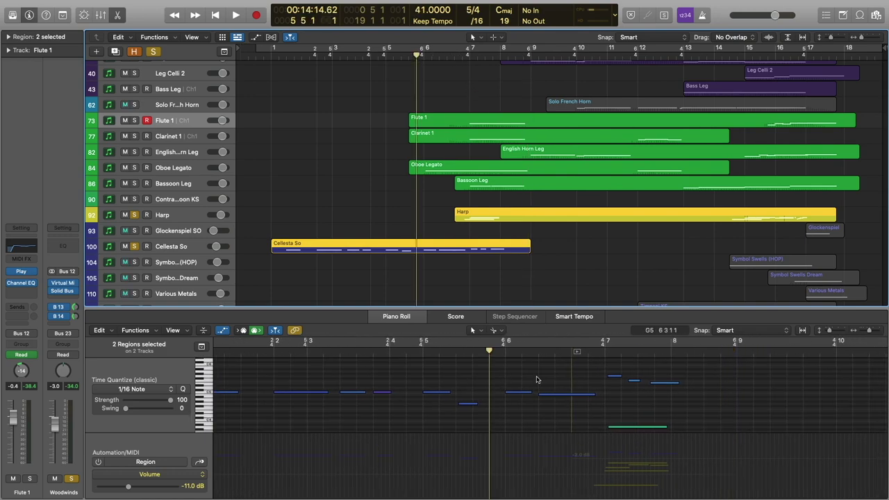
{"action": "key", "text": "space"}
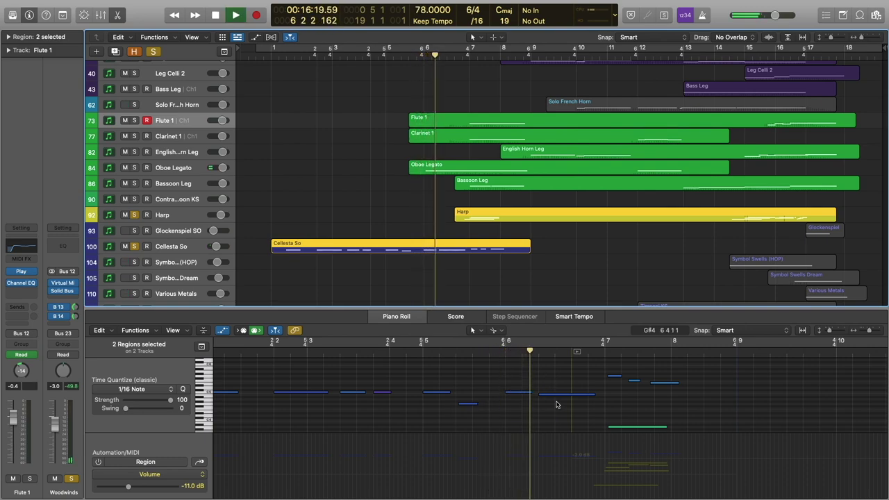
{"action": "scroll", "coordinate": [638, 397], "scroll_direction": "down", "scroll_amount": 3}
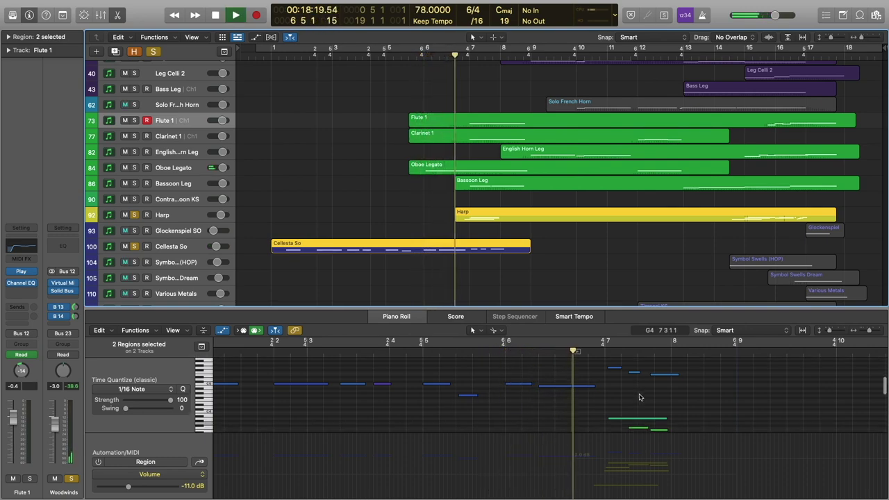
{"action": "scroll", "coordinate": [640, 397], "scroll_direction": "down", "scroll_amount": 1}
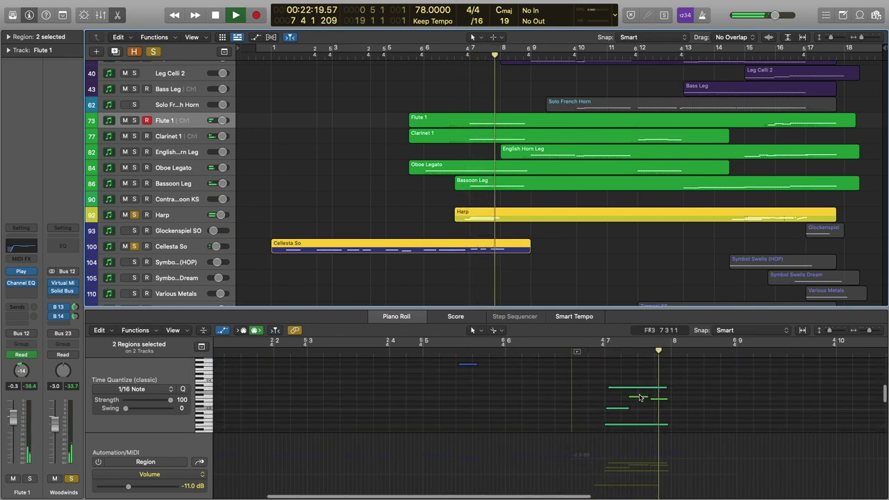
{"action": "scroll", "coordinate": [639, 397], "scroll_direction": "up", "scroll_amount": 2}
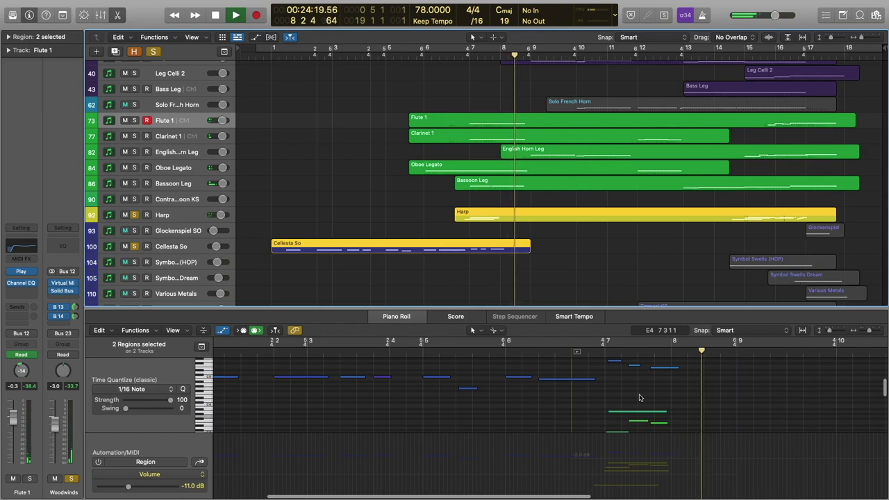
{"action": "key", "text": "space"}
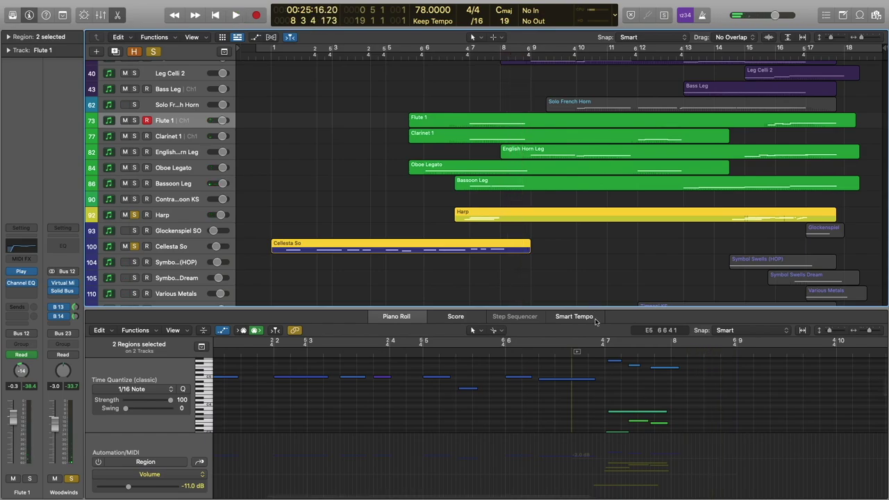
- Close the piano roll and, with all solos cleared, play the full arrangement from bar 8 beat 3 into bar 11
{"action": "left_click_drag", "start_coordinate": [592, 306], "coordinate": [591, 363]}
{"action": "left_click", "coordinate": [591, 363]}
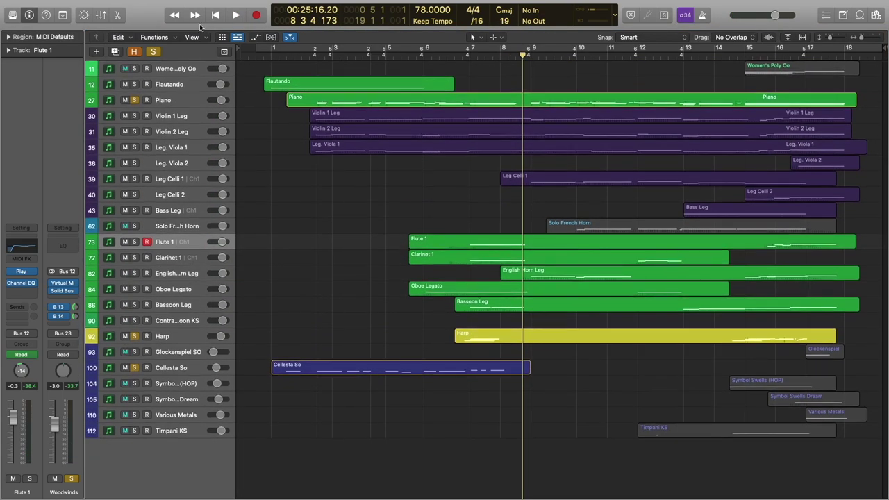
{"action": "scroll", "coordinate": [482, 206], "scroll_direction": "up", "scroll_amount": 3}
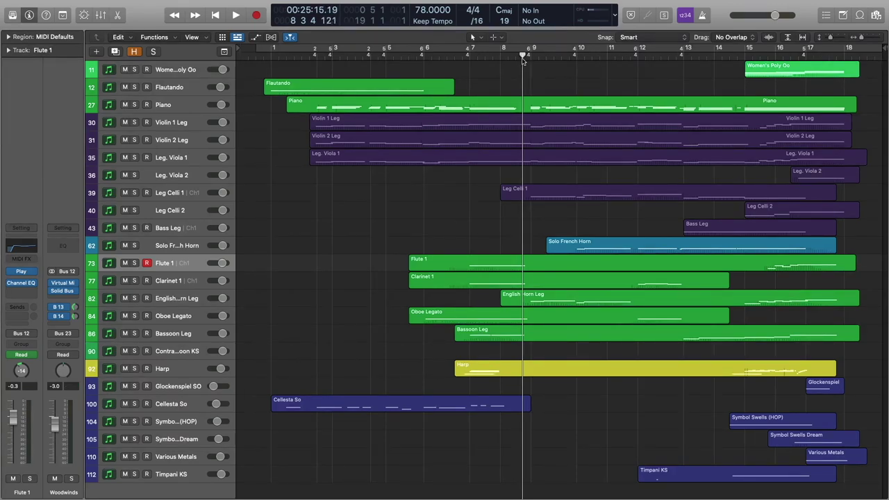
{"action": "key", "text": "space"}
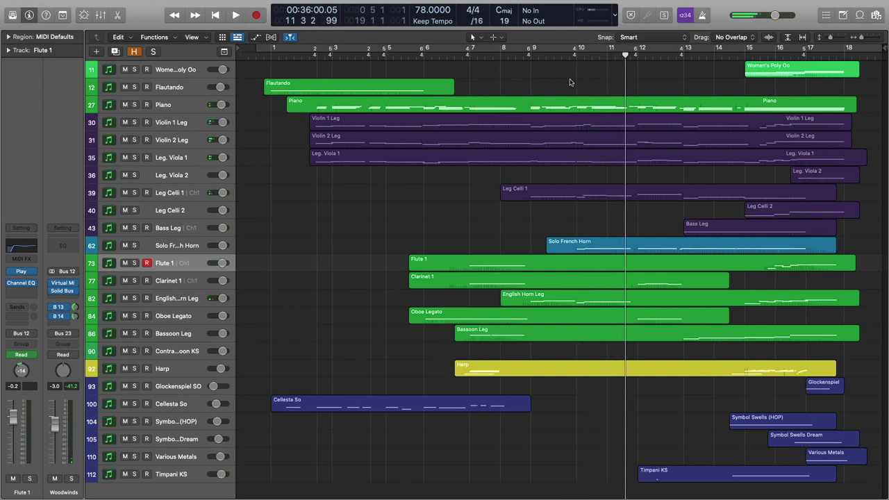
- Place the playhead at the end of bar 8, solo the Piano track alone, and show its notes around bar 9 in the piano roll
{"action": "left_click", "coordinate": [528, 55]}
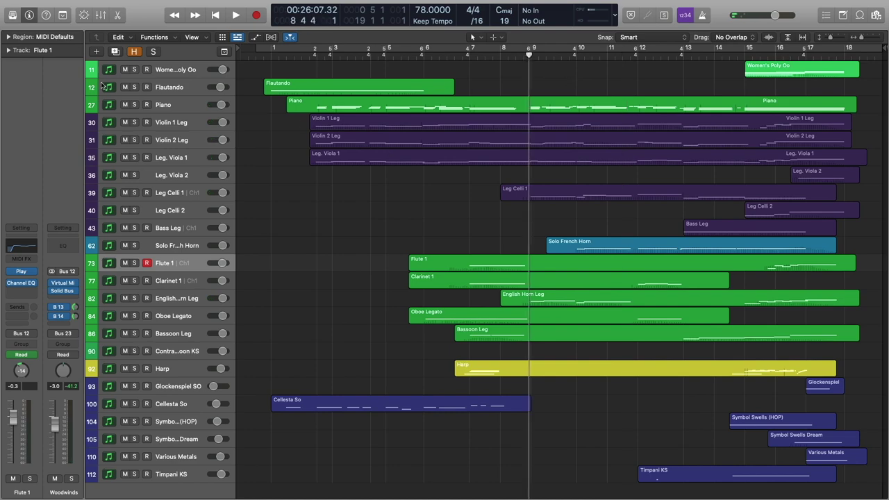
{"action": "left_click", "coordinate": [182, 105]}
{"action": "left_click", "coordinate": [135, 105]}
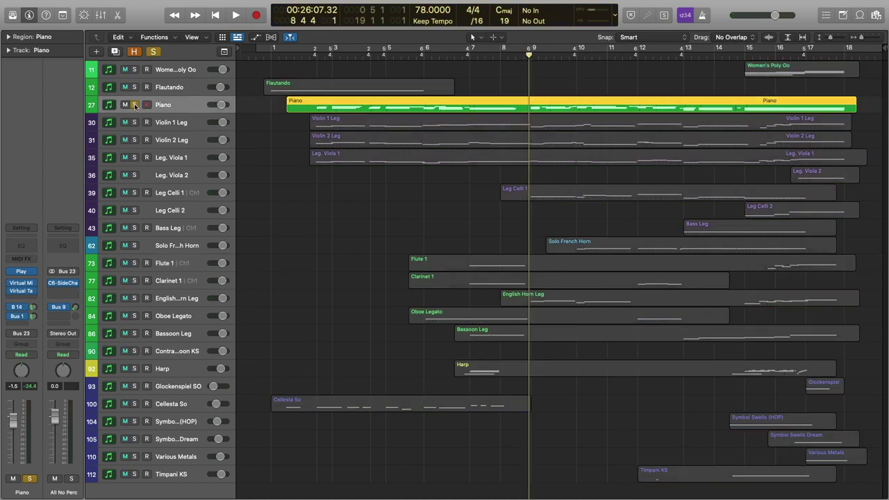
{"action": "double_click", "coordinate": [520, 109]}
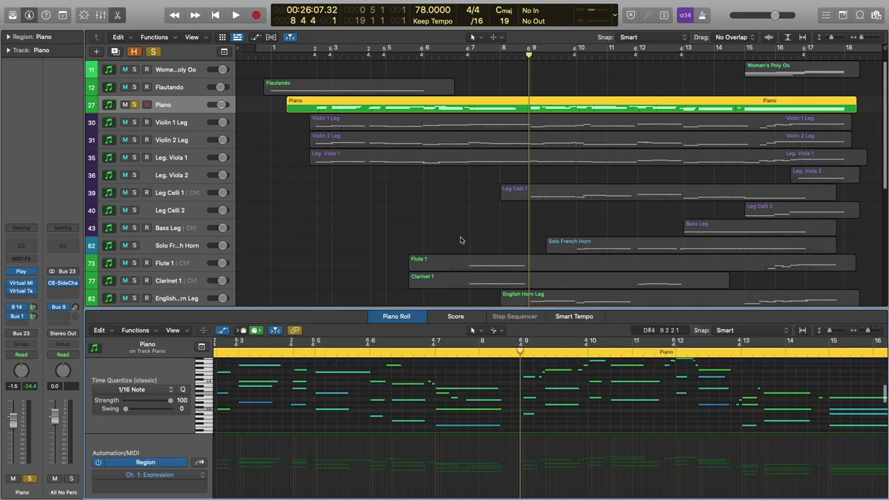
{"action": "scroll", "coordinate": [555, 378], "scroll_direction": "up", "scroll_amount": 5}
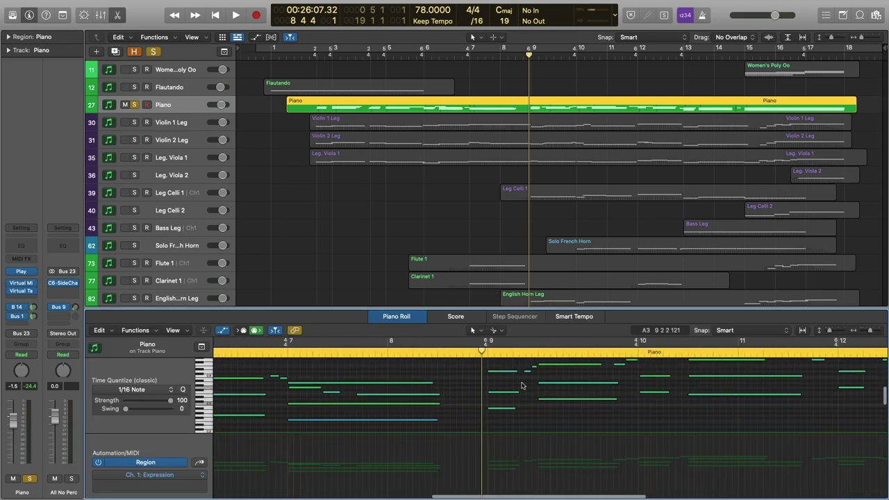
{"action": "scroll", "coordinate": [319, 385], "scroll_direction": "down", "scroll_amount": 3}
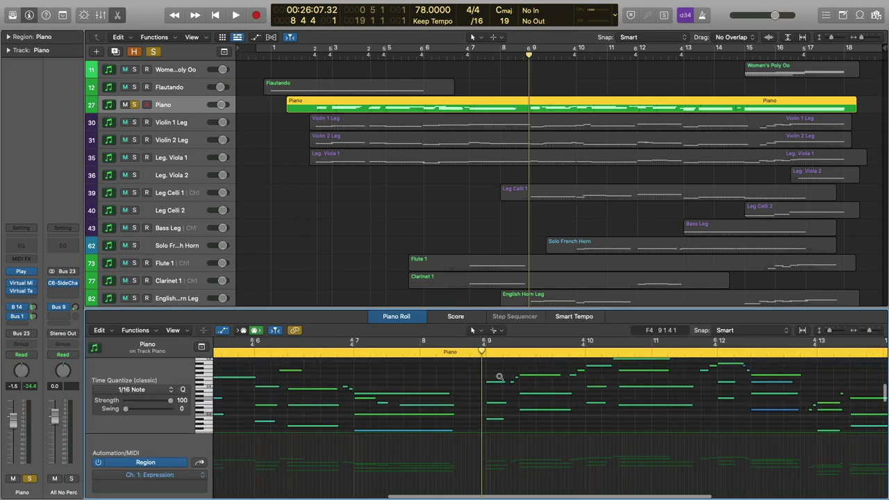
{"action": "scroll", "coordinate": [504, 373], "scroll_direction": "up", "scroll_amount": 3}
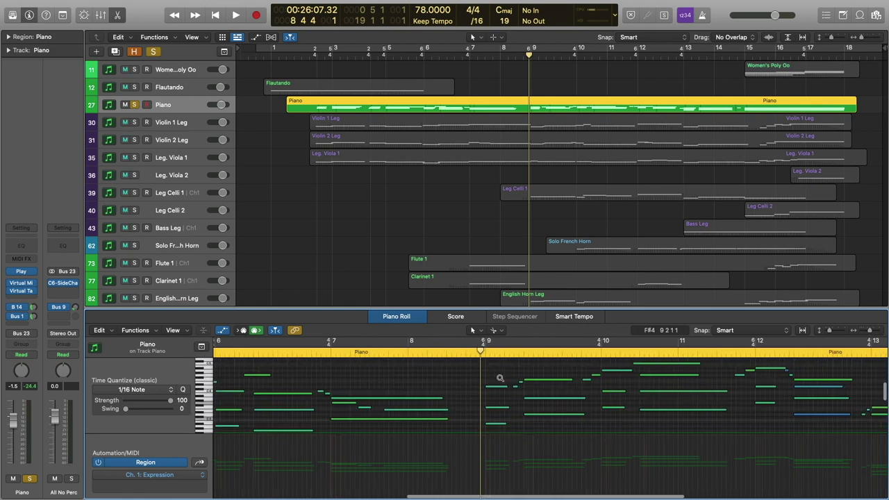
- Play the soloed piano from the end of bar 8 into bar 11 with the region's Ch. 1 Sustain data displayed
{"action": "key", "text": "space"}
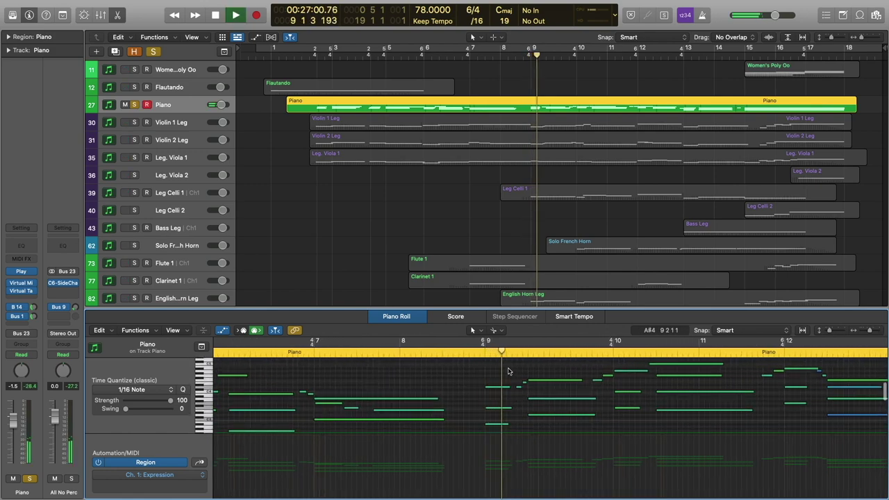
{"action": "left_click", "coordinate": [199, 462]}
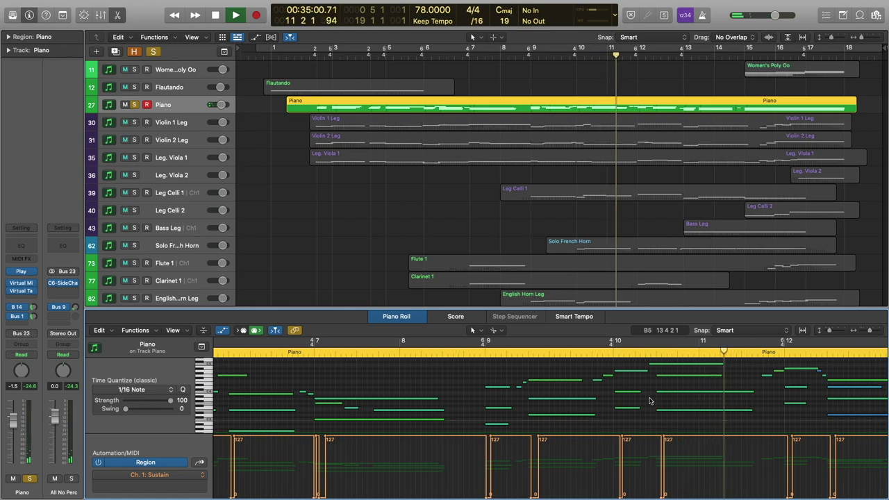
{"action": "key", "text": "space"}
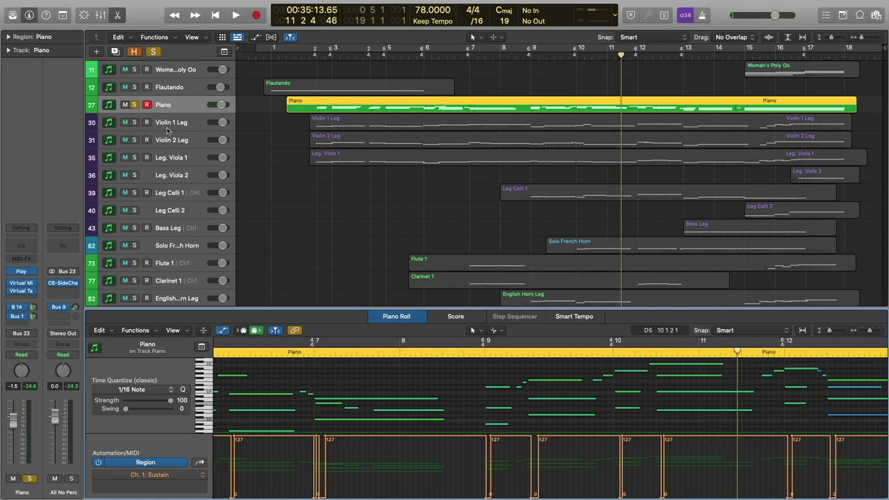
- Solo the Strings bus alongside Piano and show the Violin 1, Violin 2, Viola 1 and Celli 1 regions together in the piano roll
{"action": "left_click", "coordinate": [166, 127]}
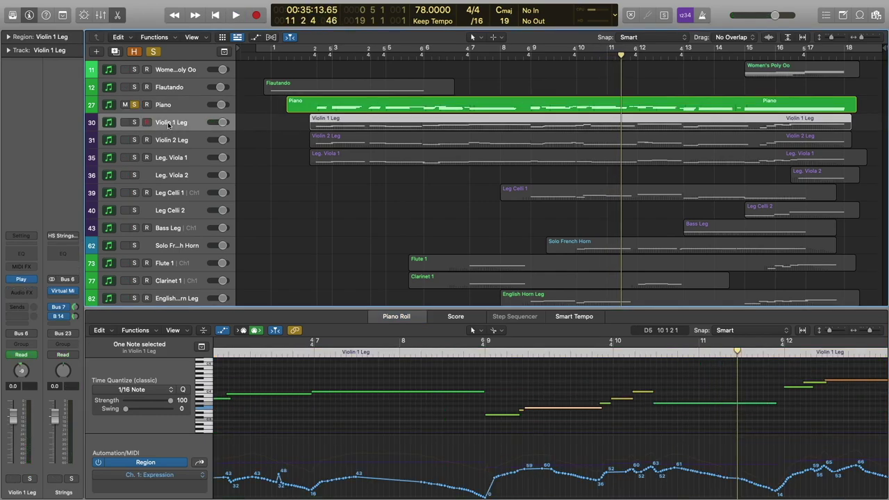
{"action": "left_click", "coordinate": [71, 479]}
{"action": "left_click_drag", "start_coordinate": [582, 175], "coordinate": [574, 125]}
{"action": "scroll", "coordinate": [548, 389], "scroll_direction": "down", "scroll_amount": 2}
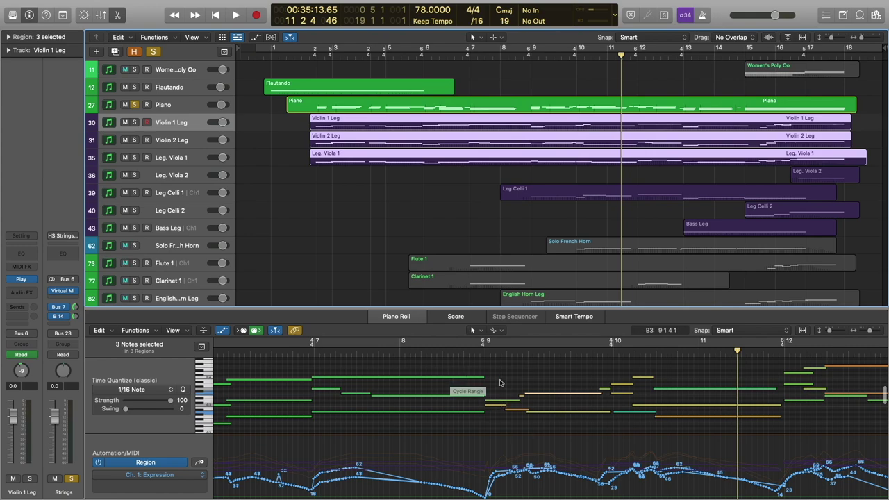
{"action": "scroll", "coordinate": [499, 382], "scroll_direction": "down", "scroll_amount": 3}
{"action": "left_click", "coordinate": [582, 191], "text": "shift"}
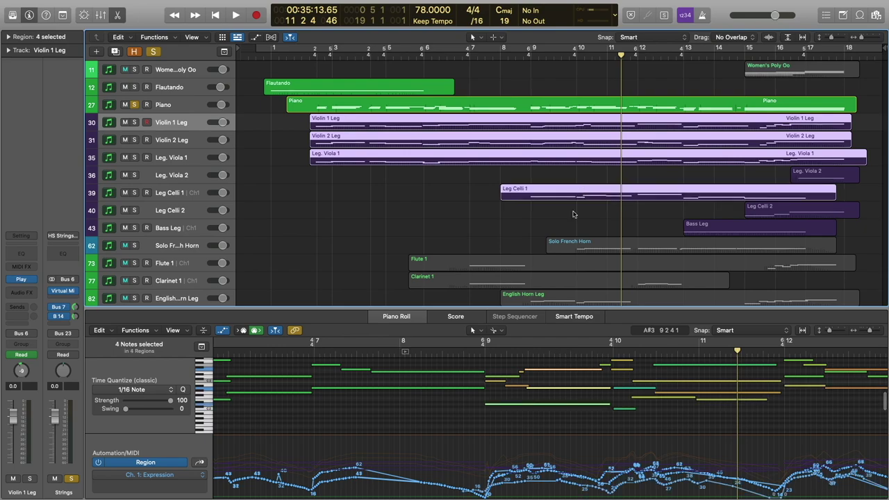
- Play the soloed Piano and Strings from bar 8 beat 4 into bar 11 with the four string regions' notes and Expression data displayed
{"action": "scroll", "coordinate": [505, 387], "scroll_direction": "up", "scroll_amount": 3}
{"action": "left_click", "coordinate": [505, 388]}
{"action": "scroll", "coordinate": [505, 387], "scroll_direction": "down", "scroll_amount": 2}
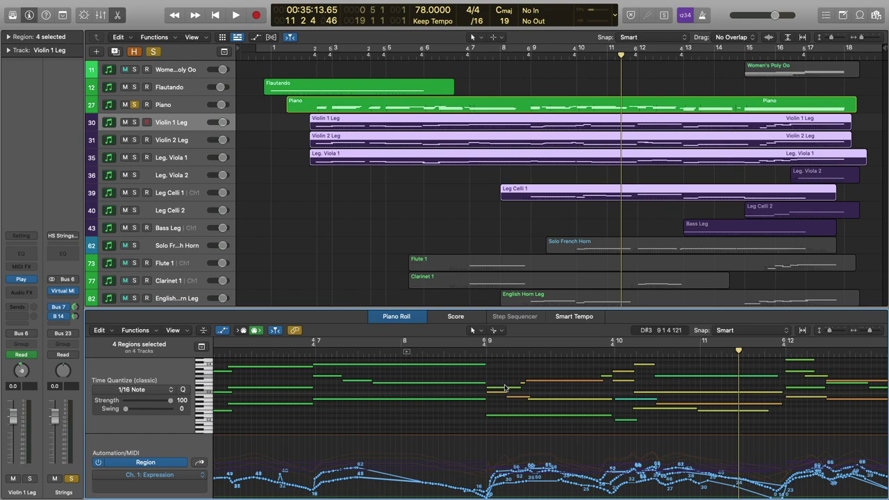
{"action": "scroll", "coordinate": [504, 388], "scroll_direction": "up", "scroll_amount": 2}
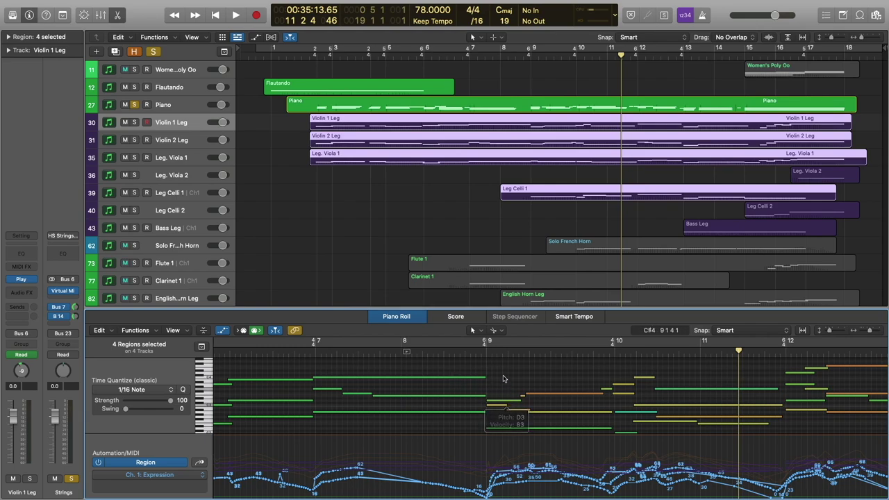
{"action": "scroll", "coordinate": [504, 409], "scroll_direction": "down", "scroll_amount": 2}
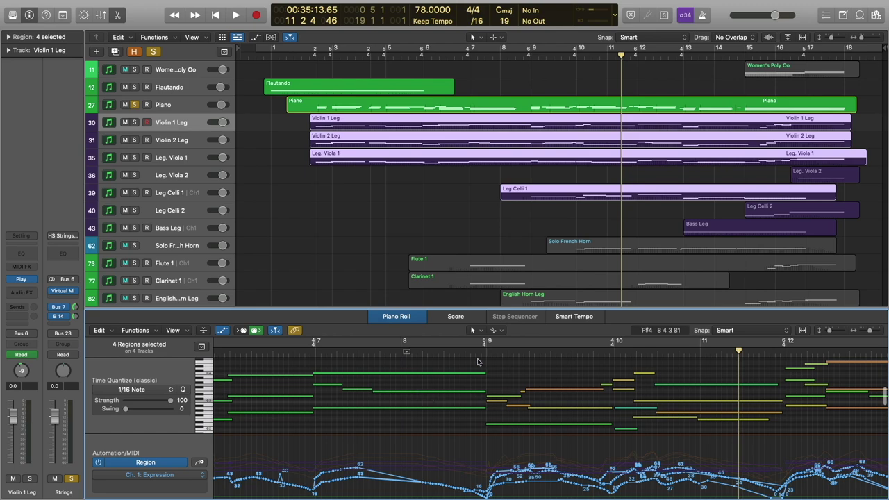
{"action": "left_click", "coordinate": [476, 354]}
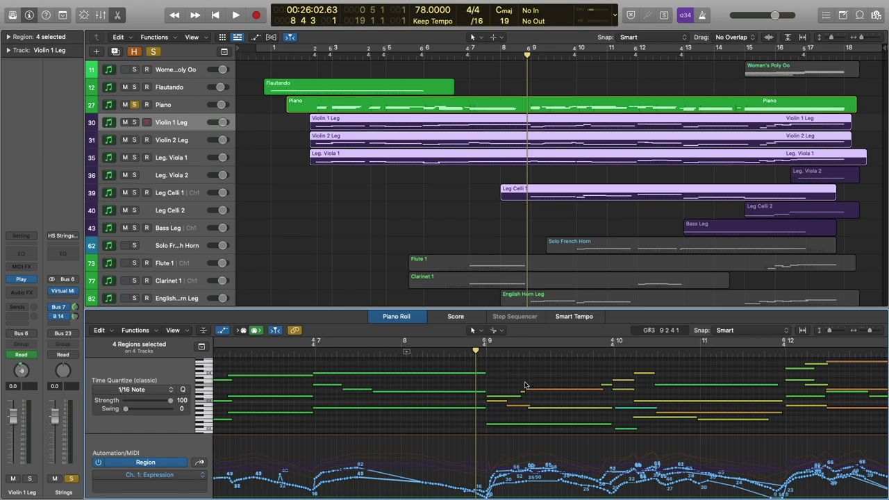
{"action": "key", "text": "space"}
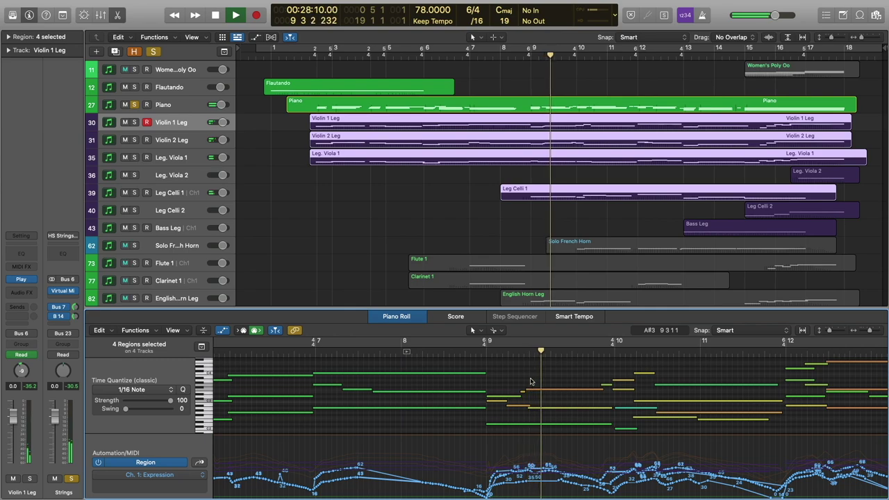
{"action": "scroll", "coordinate": [572, 380], "scroll_direction": "down", "scroll_amount": 1}
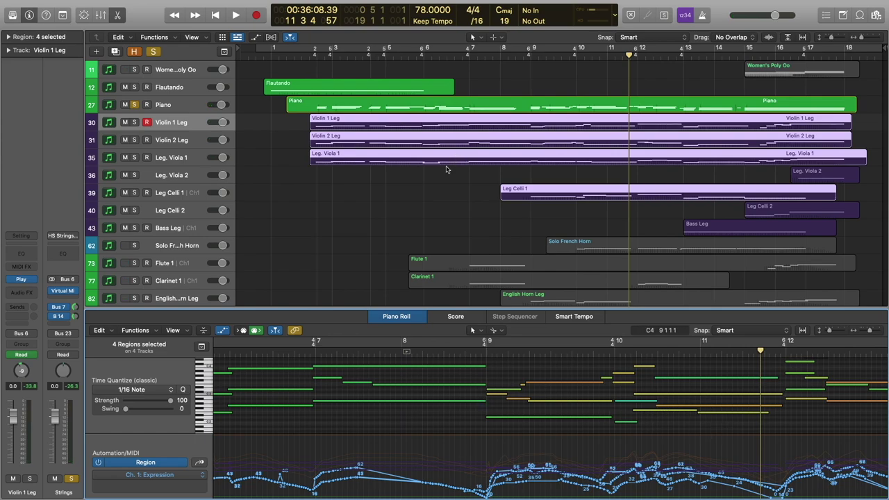
- Solo the Brass bus of the Solo French Horn track alongside Piano and Strings, and clear the region selection
{"action": "scroll", "coordinate": [312, 208], "scroll_direction": "down", "scroll_amount": 1}
{"action": "left_click", "coordinate": [188, 239]}
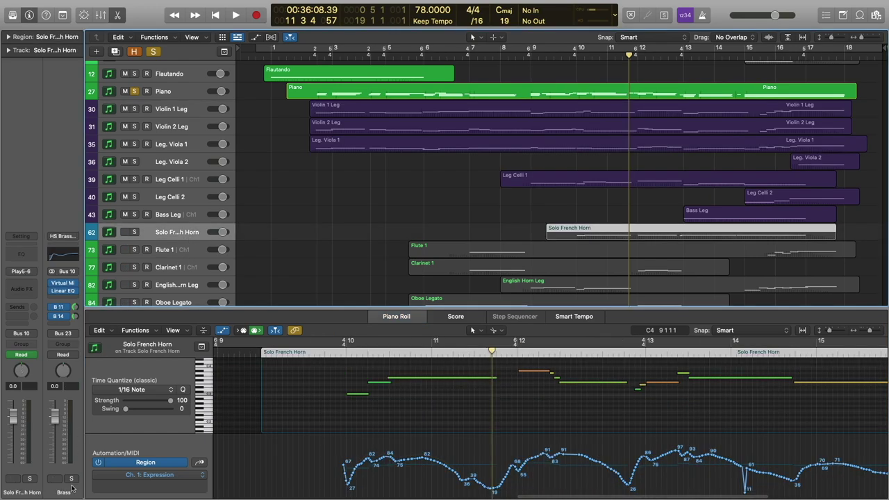
{"action": "left_click", "coordinate": [548, 236]}
{"action": "left_click", "coordinate": [511, 219]}
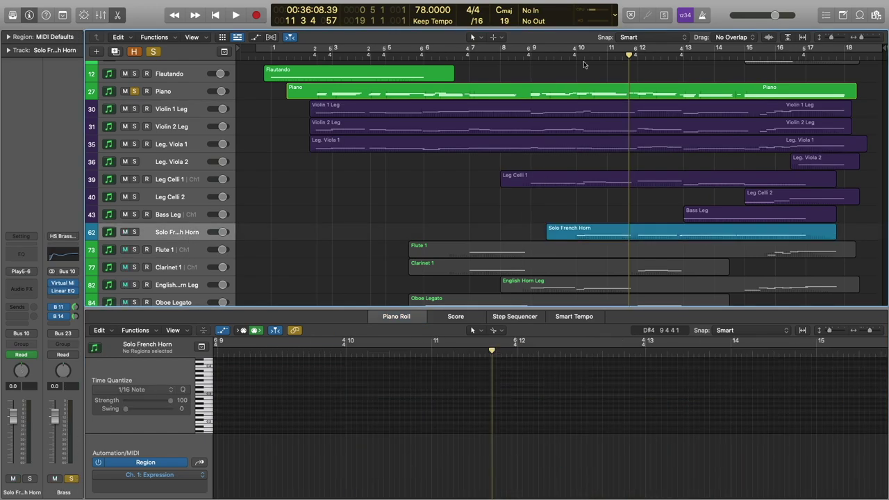
- Play the soloed layers from bar 8 beat 4 into bar 11 with the Solo French Horn region shown in the piano roll
{"action": "left_click", "coordinate": [523, 55]}
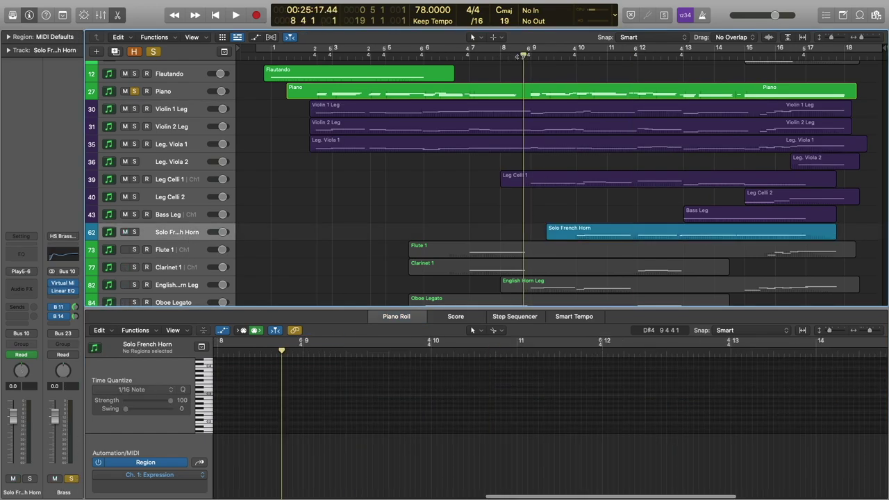
{"action": "left_click", "coordinate": [604, 234]}
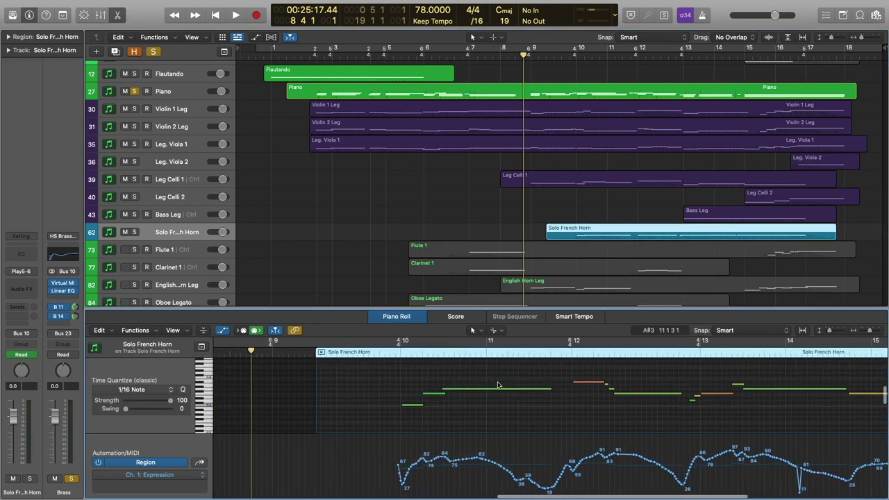
{"action": "key", "text": "space"}
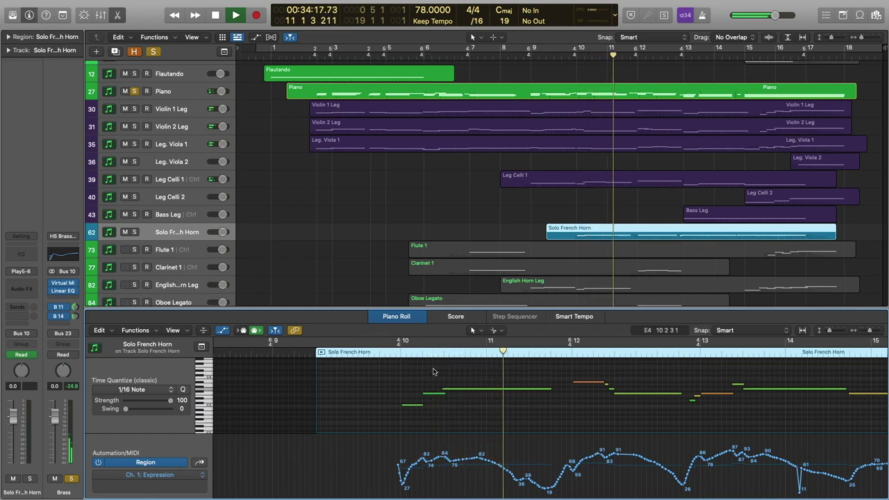
{"action": "key", "text": "space"}
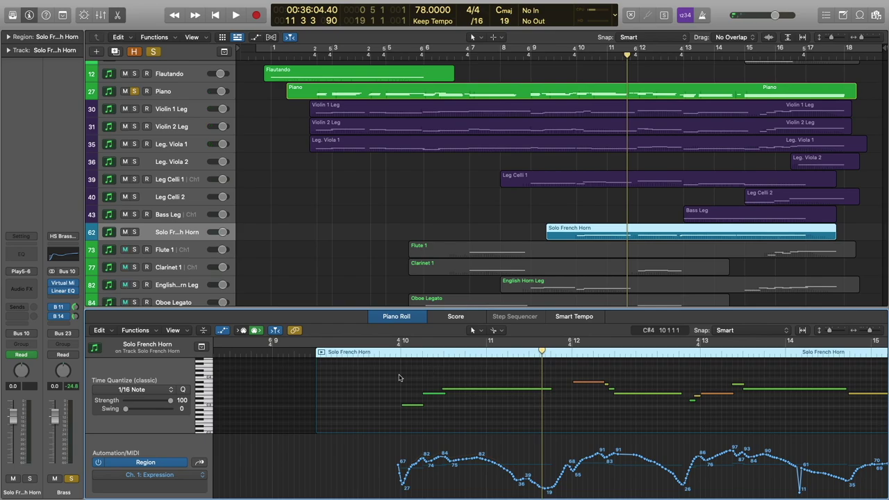
- Solo the Woodwinds bus of the English Horn Leg track alongside the piano, strings and brass, and clear the region selection
{"action": "scroll", "coordinate": [400, 248], "scroll_direction": "down", "scroll_amount": 1}
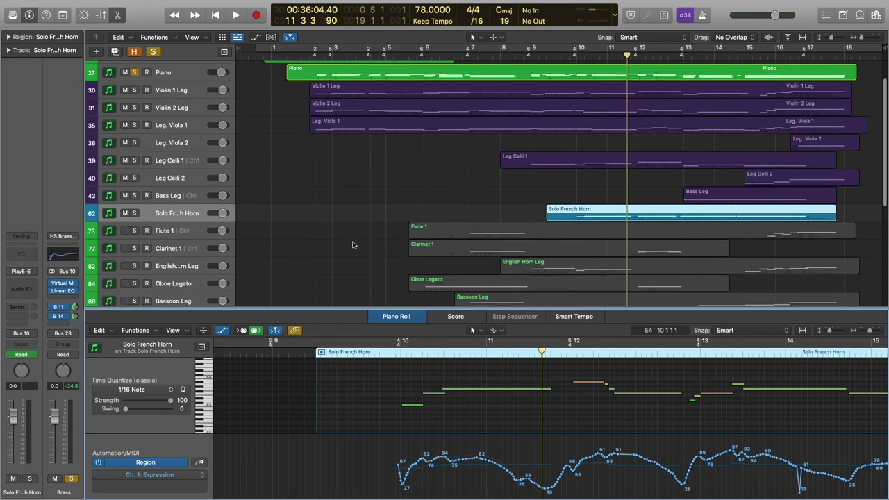
{"action": "scroll", "coordinate": [347, 244], "scroll_direction": "down", "scroll_amount": 1}
{"action": "scroll", "coordinate": [340, 244], "scroll_direction": "down", "scroll_amount": 1}
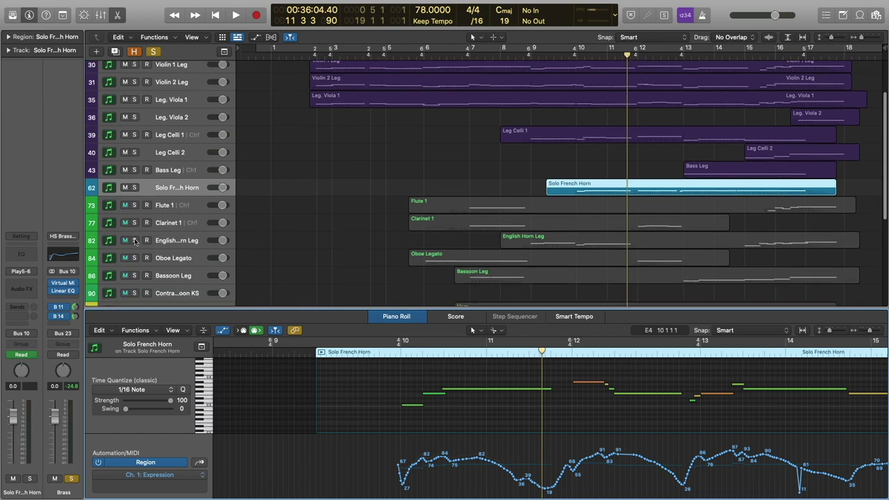
{"action": "left_click", "coordinate": [161, 243]}
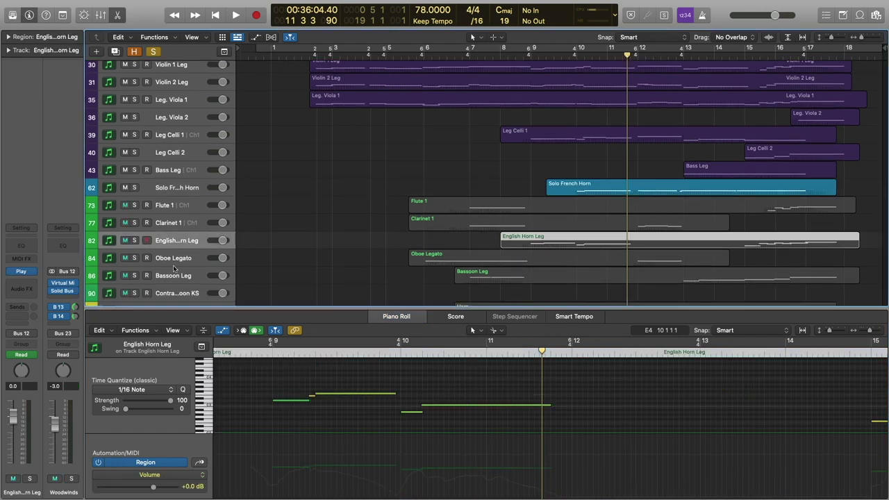
{"action": "left_click", "coordinate": [70, 478]}
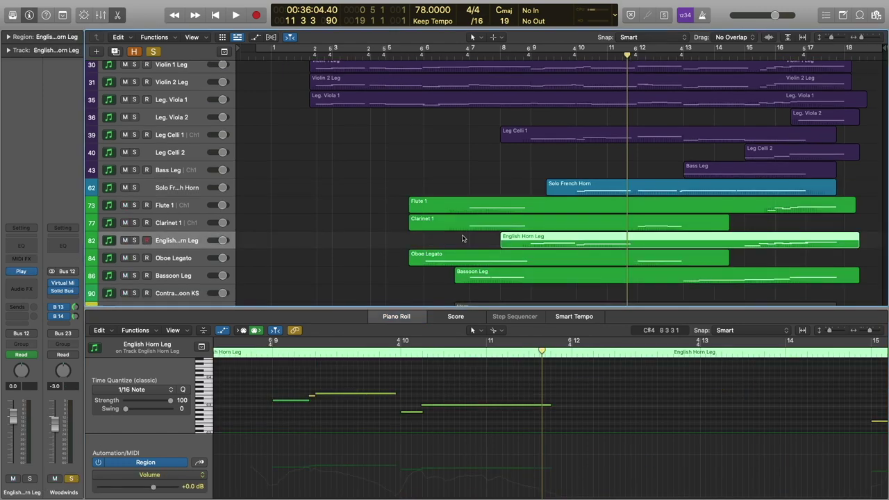
{"action": "left_click", "coordinate": [491, 159]}
{"action": "scroll", "coordinate": [473, 194], "scroll_direction": "down", "scroll_amount": 1}
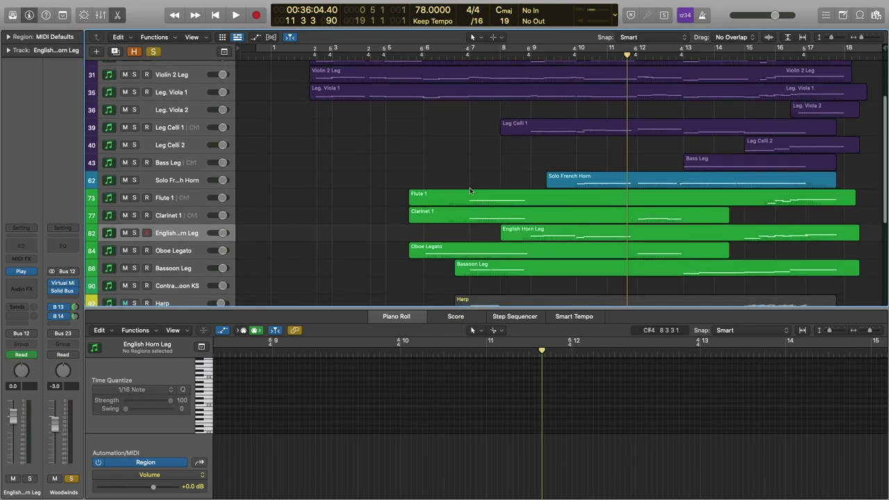
- Play from bar 8 beat 4 into bar 11 with the English Horn Leg and Solo French Horn regions' notes and Ch. 1 Modulation data displayed together
{"action": "left_click", "coordinate": [546, 234]}
{"action": "scroll", "coordinate": [437, 378], "scroll_direction": "left", "scroll_amount": 3}
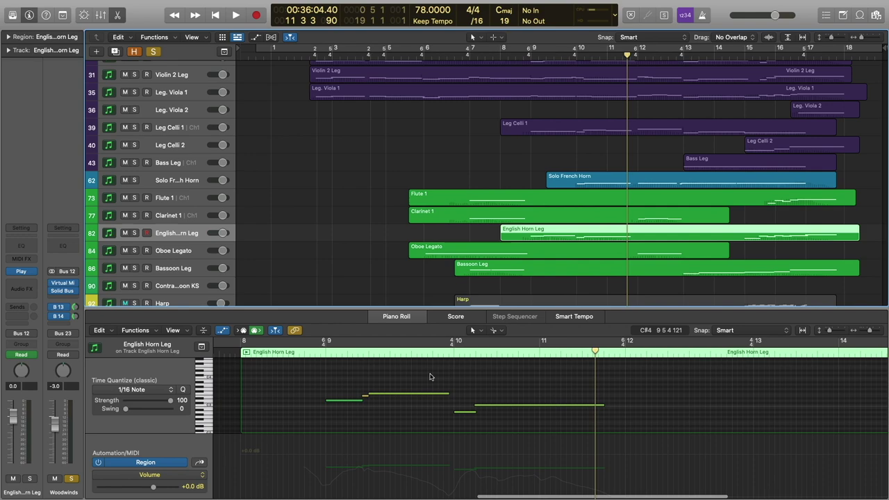
{"action": "left_click", "coordinate": [314, 352]}
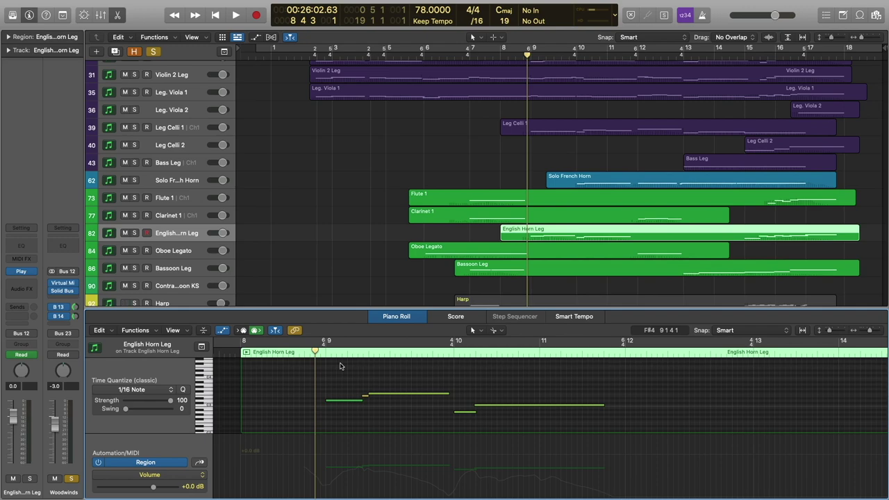
{"action": "left_click", "coordinate": [611, 182], "text": "shift"}
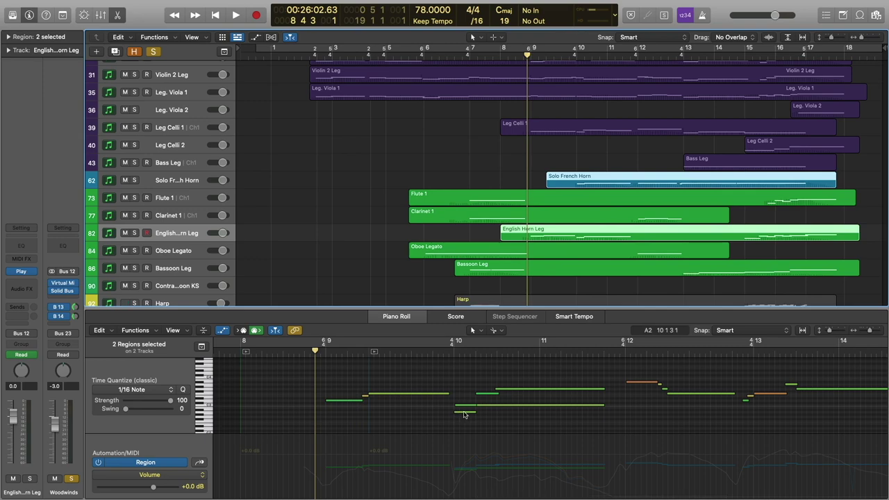
{"action": "mouse_move", "coordinate": [465, 415]}
{"action": "left_click", "coordinate": [205, 463]}
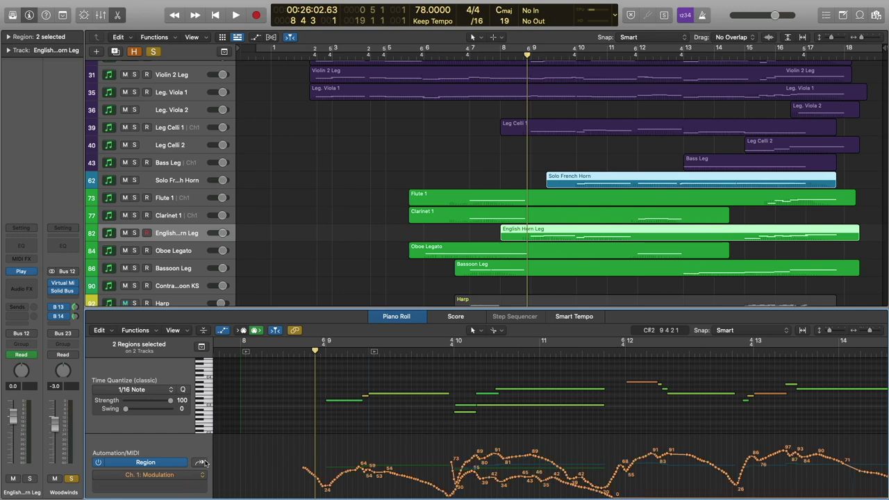
{"action": "key", "text": "space"}
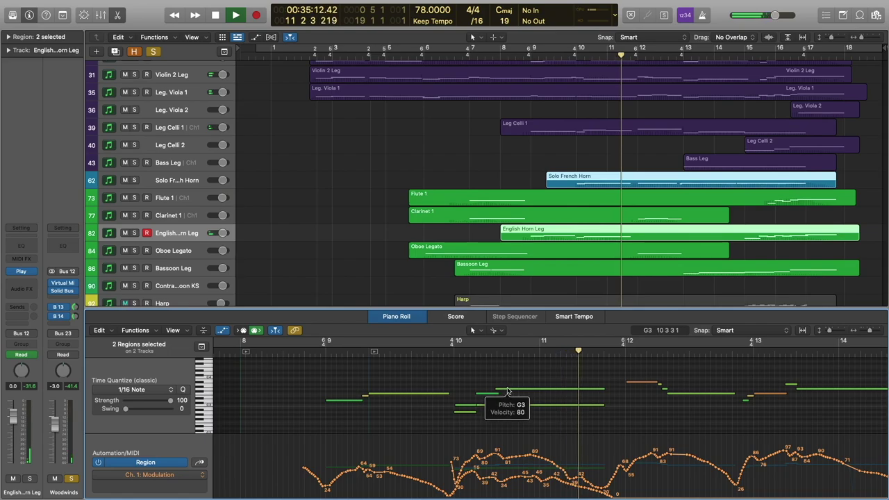
{"action": "key", "text": "space"}
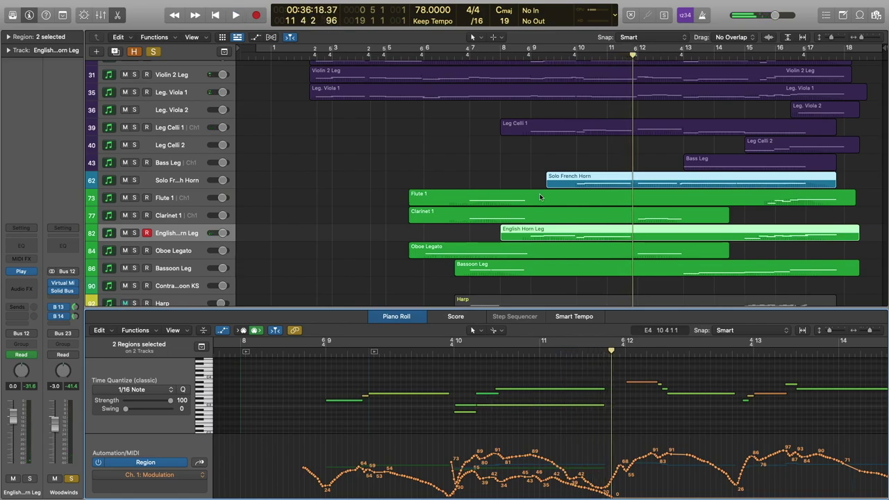
- Close the piano roll and bring the whole arrangement into view, from Women's Poly Oo down to Timpani KS
{"action": "scroll", "coordinate": [539, 197], "scroll_direction": "down", "scroll_amount": 4}
{"action": "scroll", "coordinate": [540, 197], "scroll_direction": "up", "scroll_amount": 8}
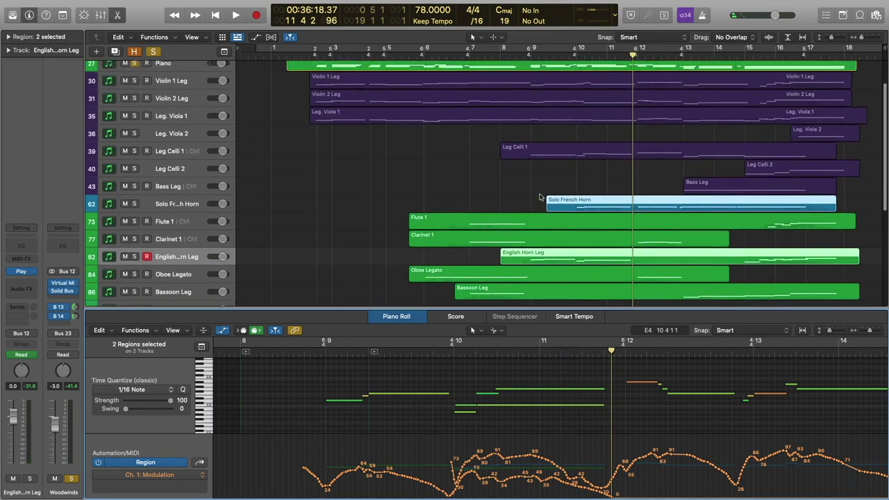
{"action": "scroll", "coordinate": [540, 197], "scroll_direction": "down", "scroll_amount": 4}
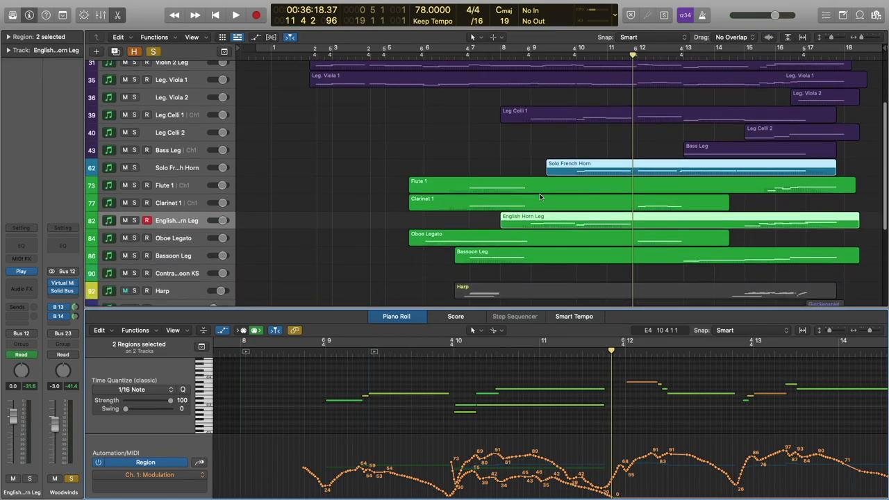
{"action": "scroll", "coordinate": [540, 197], "scroll_direction": "up", "scroll_amount": 3}
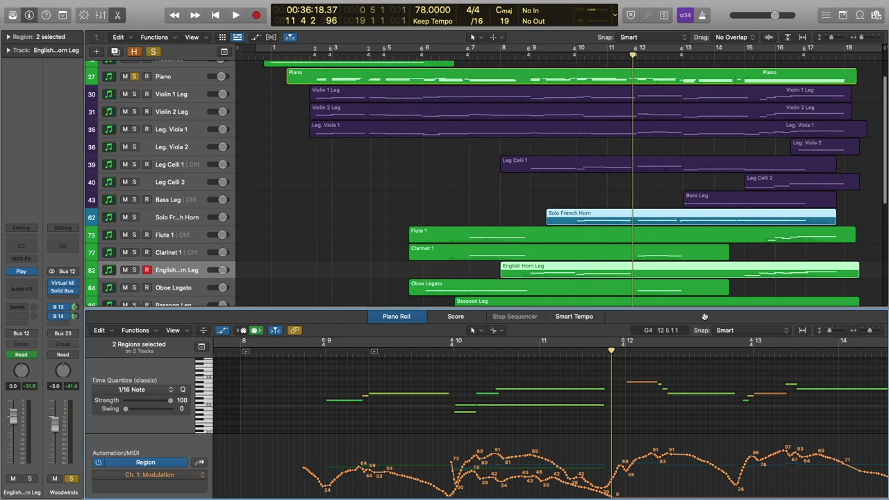
{"action": "left_click_drag", "start_coordinate": [704, 317], "coordinate": [704, 490]}
{"action": "scroll", "coordinate": [661, 299], "scroll_direction": "up", "scroll_amount": 2}
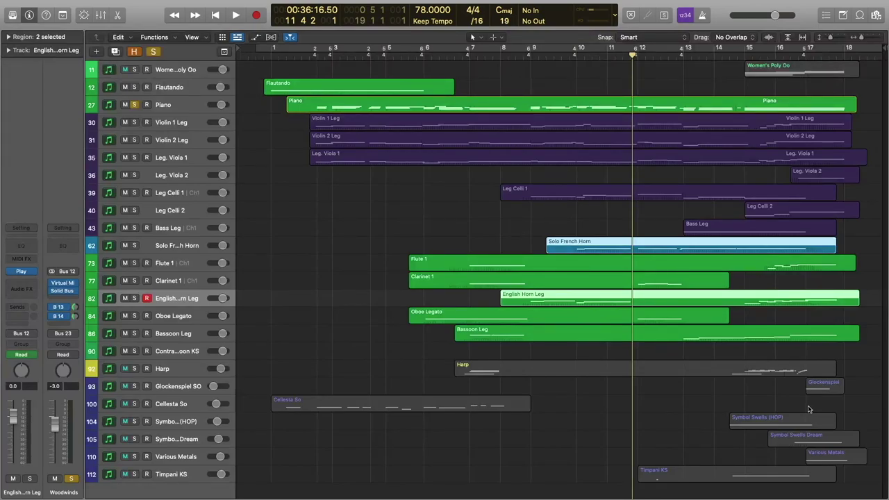
- Clear all solos and play the full arrangement from bar 9 beat 6 into bar 14
{"action": "left_click", "coordinate": [576, 59]}
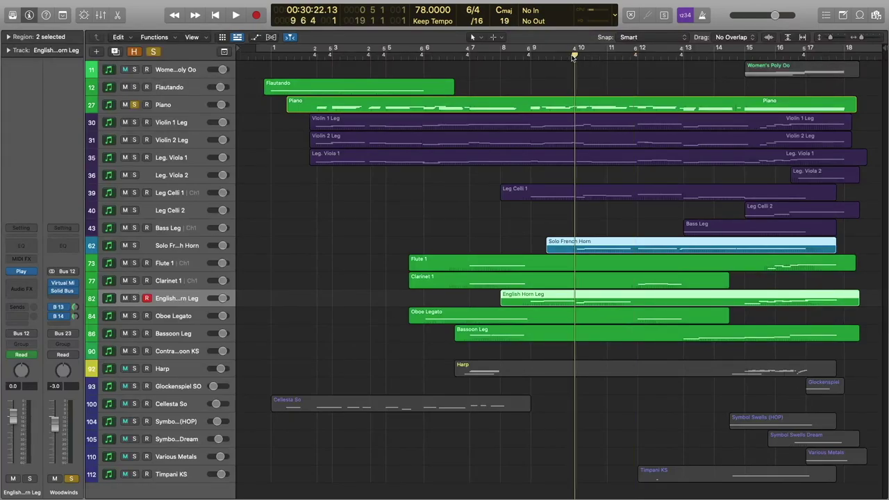
{"action": "left_click", "coordinate": [153, 52]}
{"action": "left_click", "coordinate": [413, 210]}
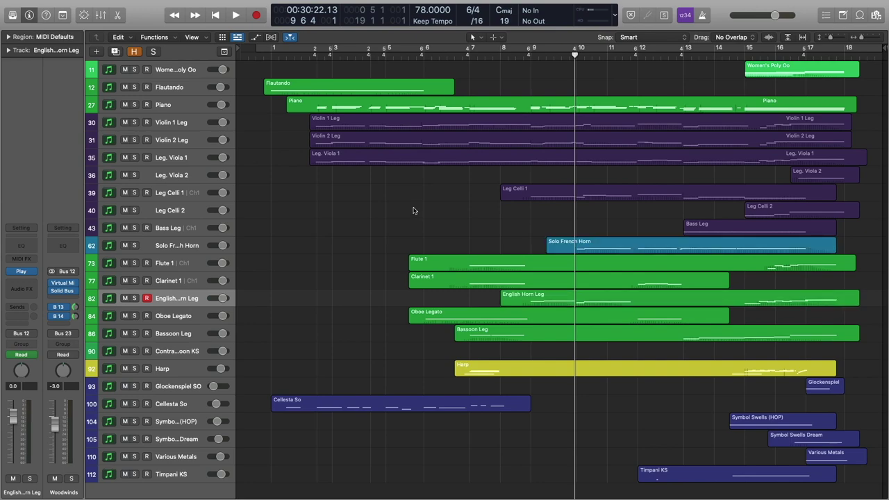
{"action": "key", "text": "space"}
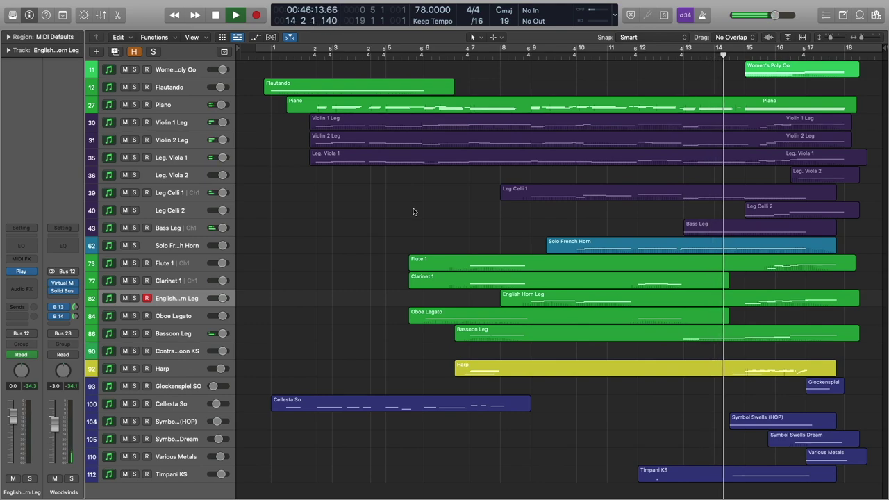
{"action": "key", "text": "space"}
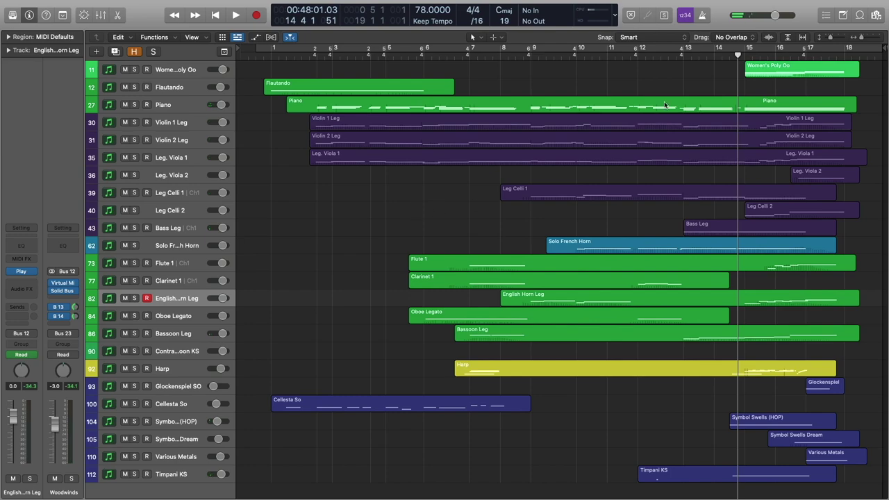
- Place the playhead at bar 11 beat 4 and solo the Piano track alone
{"action": "left_click", "coordinate": [636, 54]}
{"action": "left_click_drag", "start_coordinate": [636, 55], "coordinate": [634, 54]}
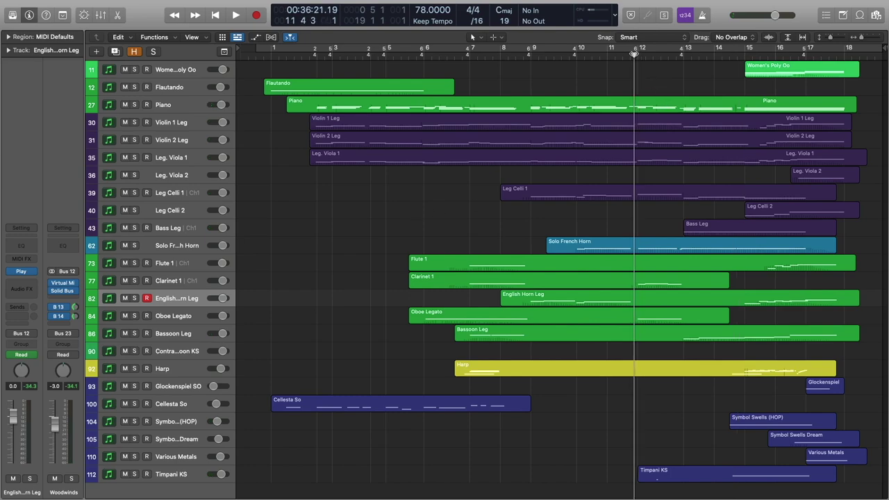
{"action": "left_click", "coordinate": [169, 107]}
{"action": "key", "text": "s"}
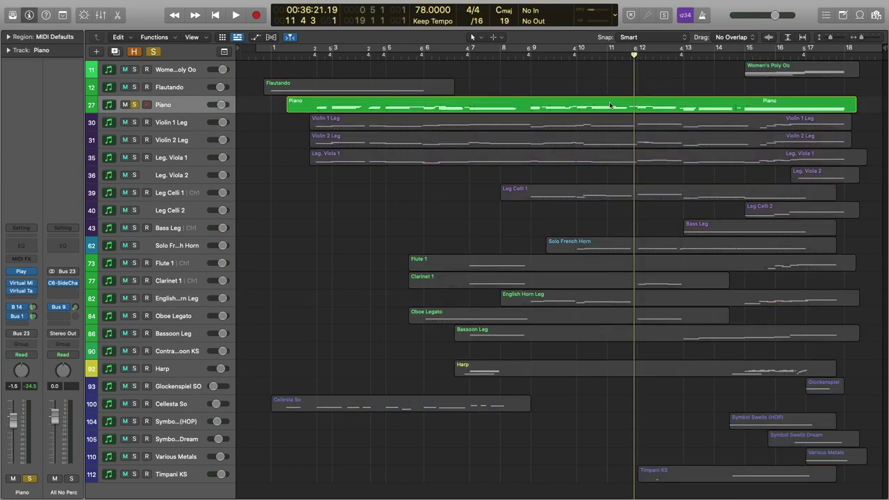
- Show the Piano region's notes around bars 11 to 15 in the piano roll
{"action": "key", "text": "p"}
{"action": "scroll", "coordinate": [417, 410], "scroll_direction": "left", "scroll_amount": 3}
{"action": "scroll", "coordinate": [412, 389], "scroll_direction": "down", "scroll_amount": 2}
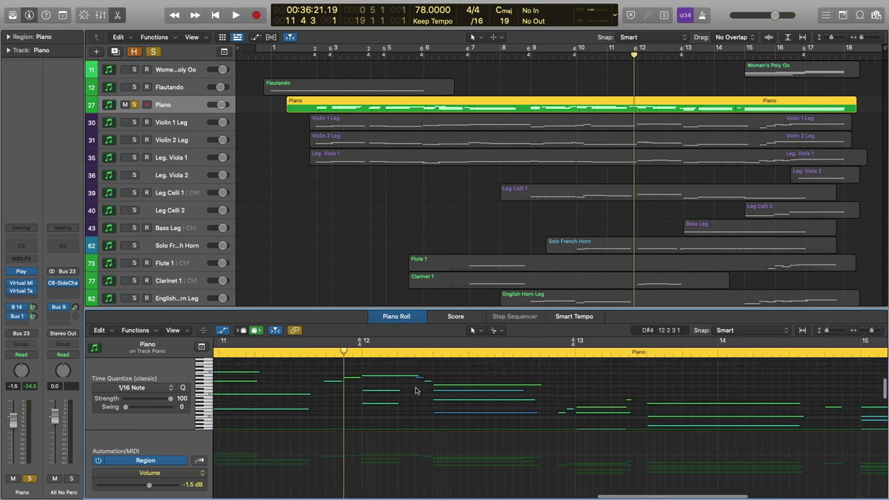
{"action": "scroll", "coordinate": [412, 388], "scroll_direction": "left", "scroll_amount": 3}
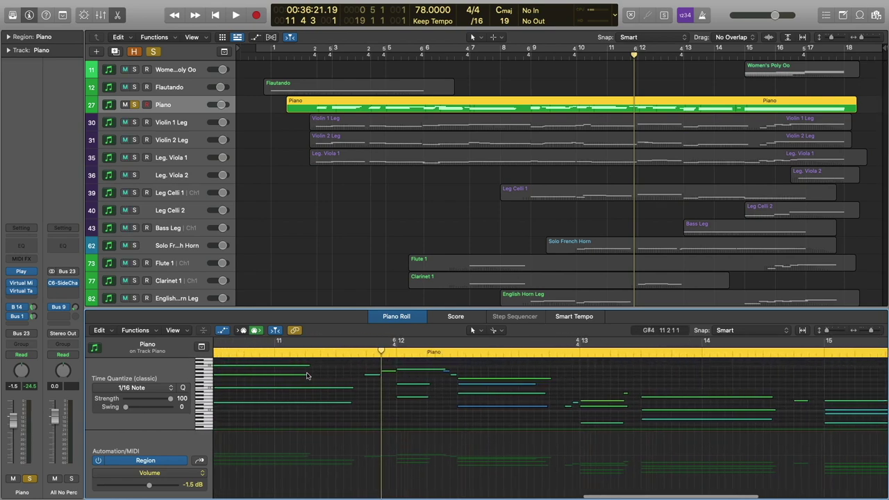
- Examine the Piano region's chord and melody notes between bars 11 and 15 in the piano roll
{"action": "scroll", "coordinate": [320, 376], "scroll_direction": "up", "scroll_amount": 1}
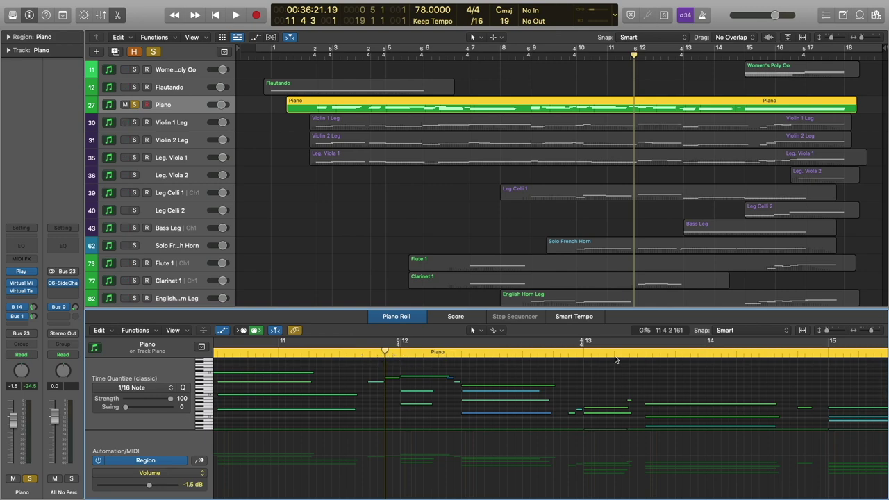
{"action": "scroll", "coordinate": [586, 361], "scroll_direction": "down", "scroll_amount": 2}
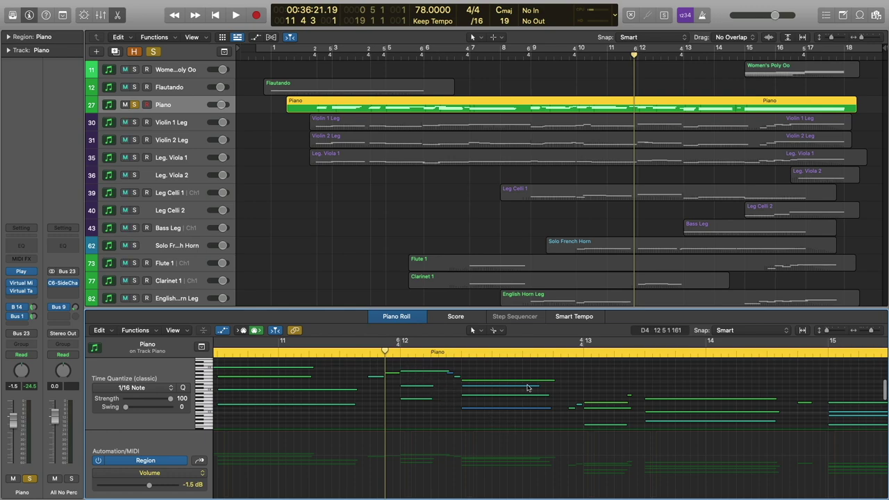
{"action": "scroll", "coordinate": [527, 388], "scroll_direction": "down", "scroll_amount": 2}
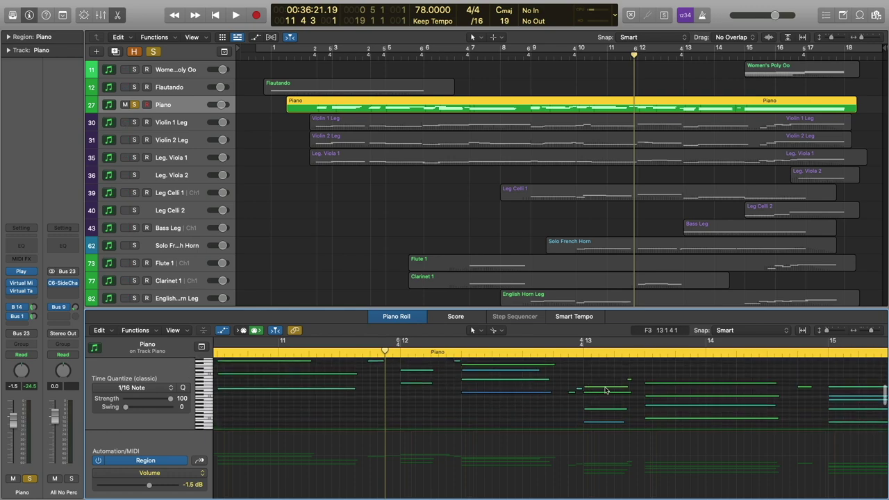
{"action": "scroll", "coordinate": [618, 396], "scroll_direction": "up", "scroll_amount": 1}
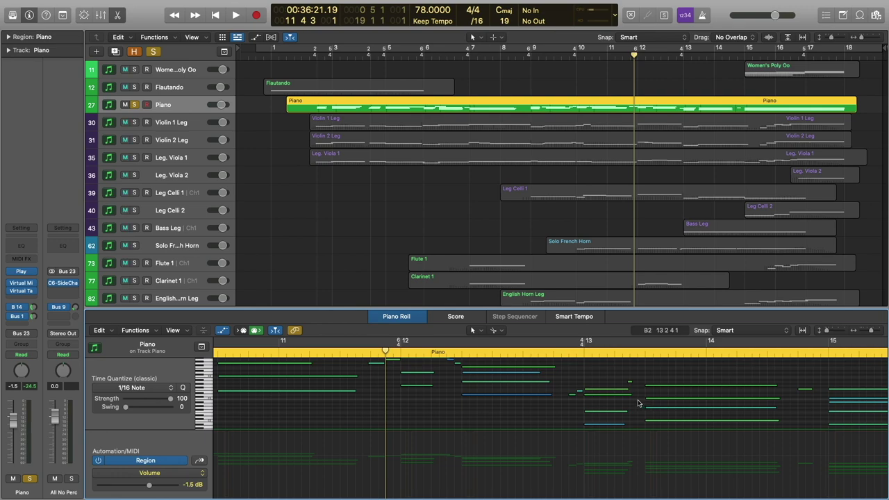
{"action": "scroll", "coordinate": [637, 403], "scroll_direction": "up", "scroll_amount": 2}
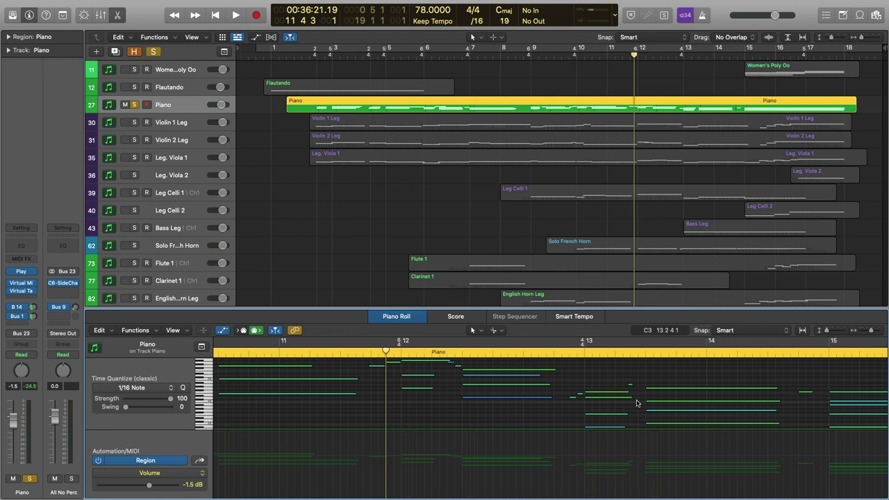
{"action": "scroll", "coordinate": [636, 403], "scroll_direction": "up", "scroll_amount": 2}
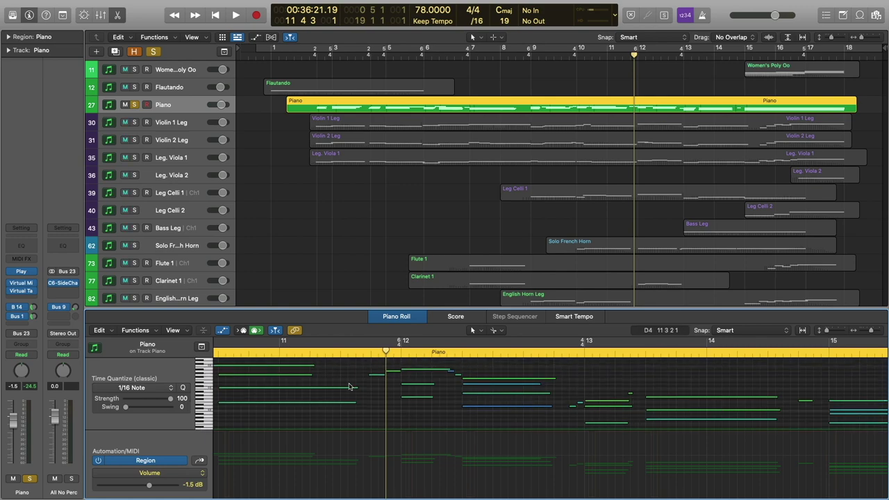
- Play the soloed Piano part from shortly before bar 12 up to bar 14 beat 4
{"action": "left_click", "coordinate": [362, 354]}
{"action": "scroll", "coordinate": [437, 371], "scroll_direction": "up", "scroll_amount": 2}
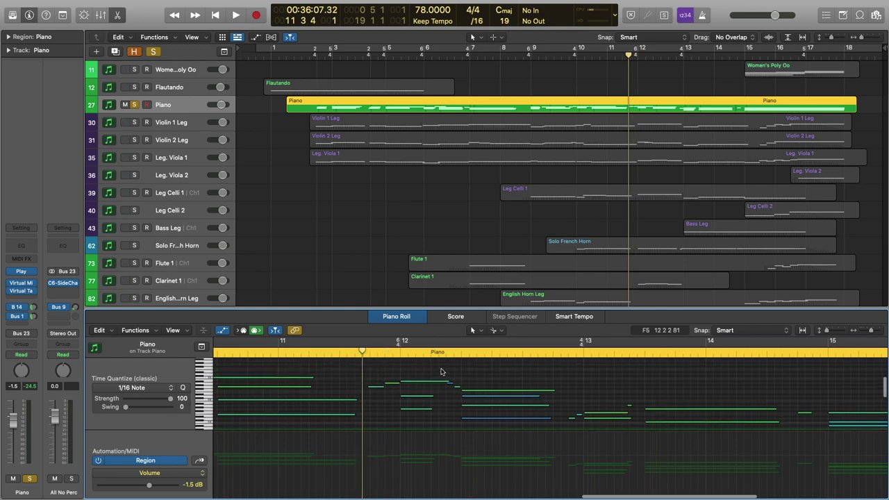
{"action": "key", "text": "space"}
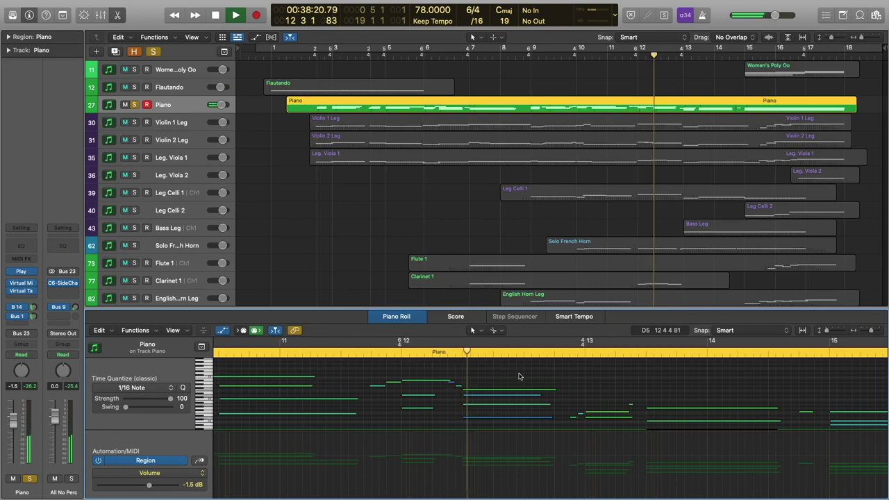
{"action": "scroll", "coordinate": [518, 377], "scroll_direction": "down", "scroll_amount": 4}
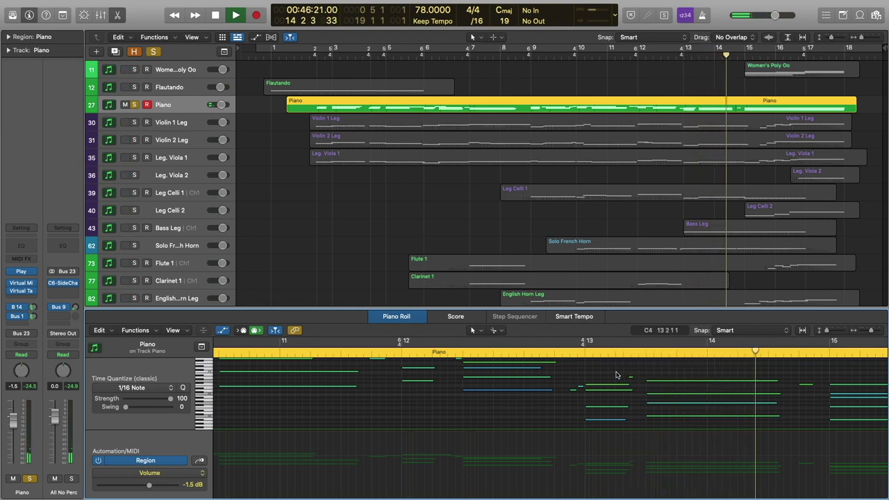
{"action": "key", "text": "space"}
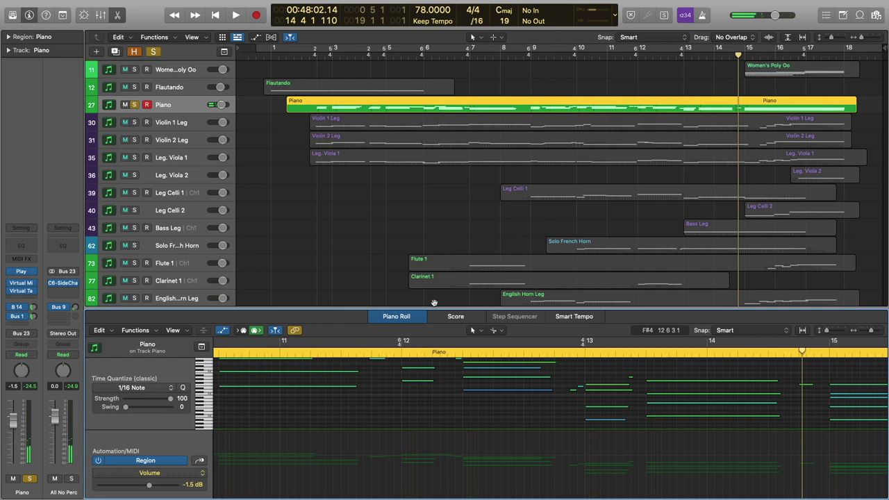
- Solo the Strings bus alongside the Piano and show the Violin 1, Violin 2, Viola 1 and Celli 1 regions together in the piano roll
{"action": "left_click", "coordinate": [176, 124]}
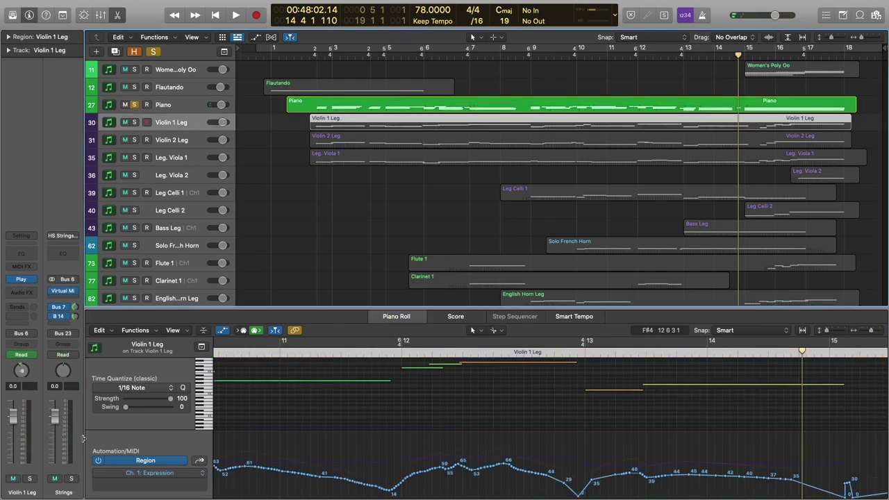
{"action": "left_click", "coordinate": [70, 479]}
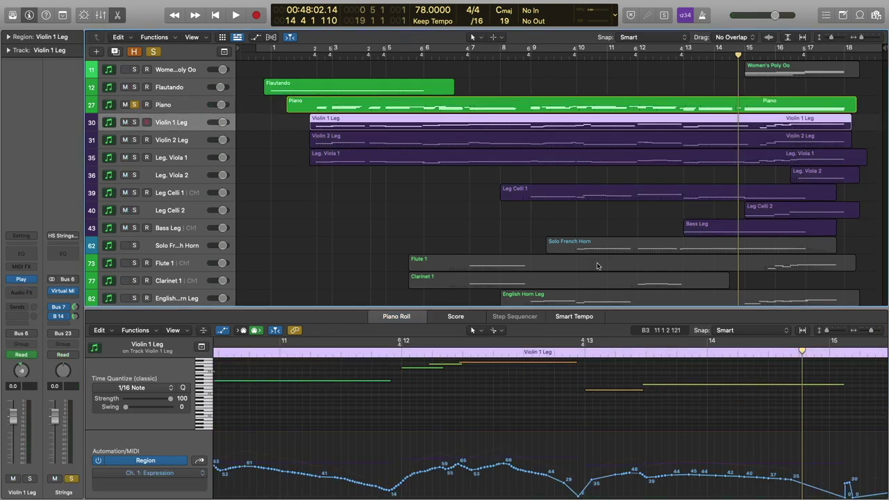
{"action": "left_click_drag", "start_coordinate": [660, 206], "coordinate": [636, 127]}
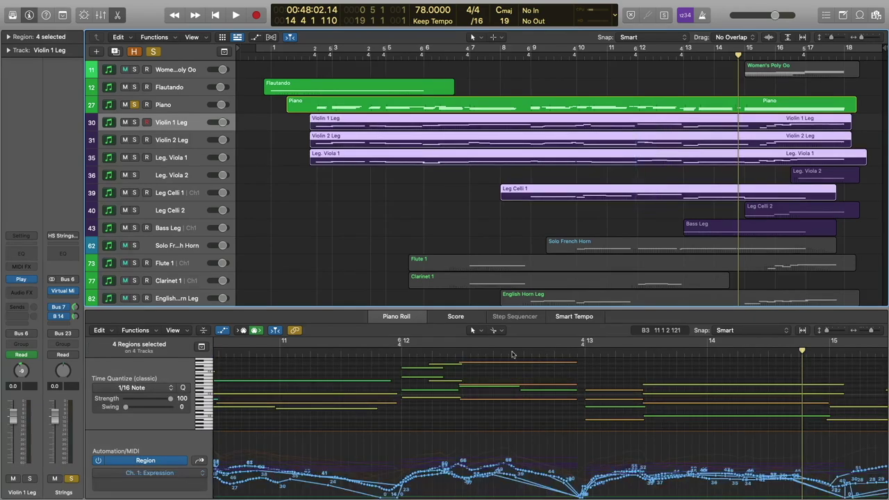
{"action": "scroll", "coordinate": [477, 391], "scroll_direction": "up", "scroll_amount": 1}
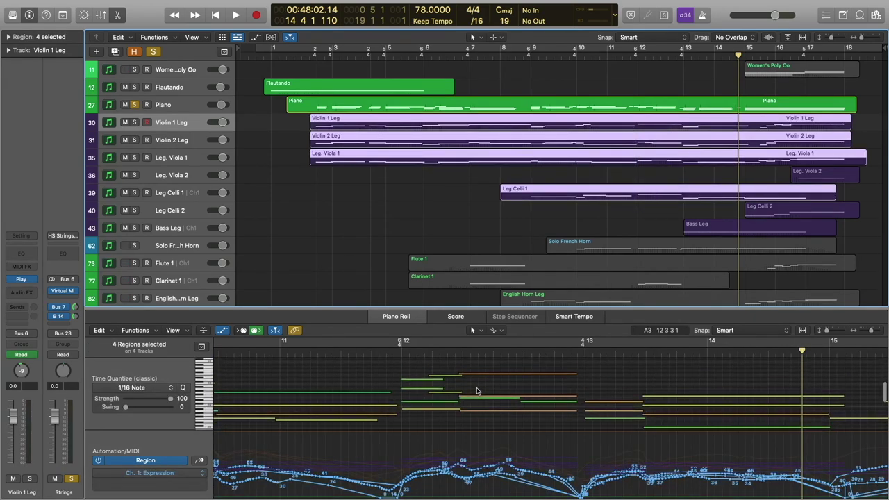
- Examine the string notes from bar 12 onward and add the Bass Leg region to the ones shown
{"action": "left_click", "coordinate": [397, 354]}
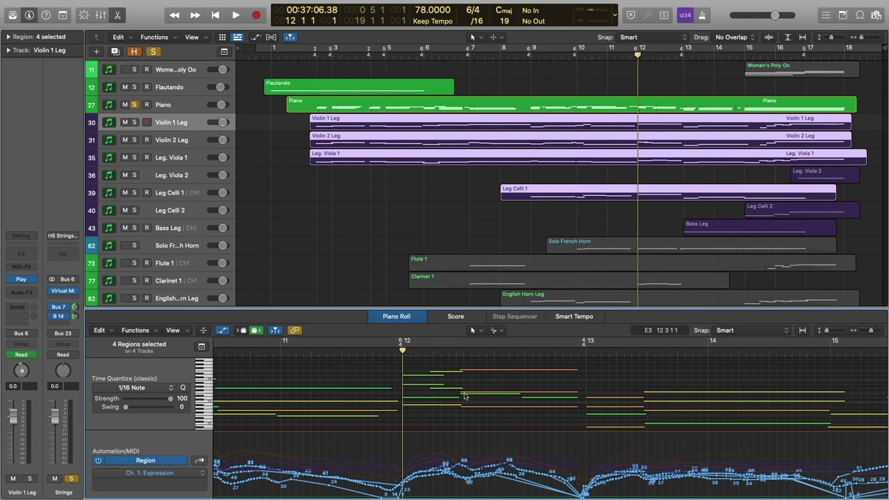
{"action": "scroll", "coordinate": [486, 389], "scroll_direction": "down", "scroll_amount": 1}
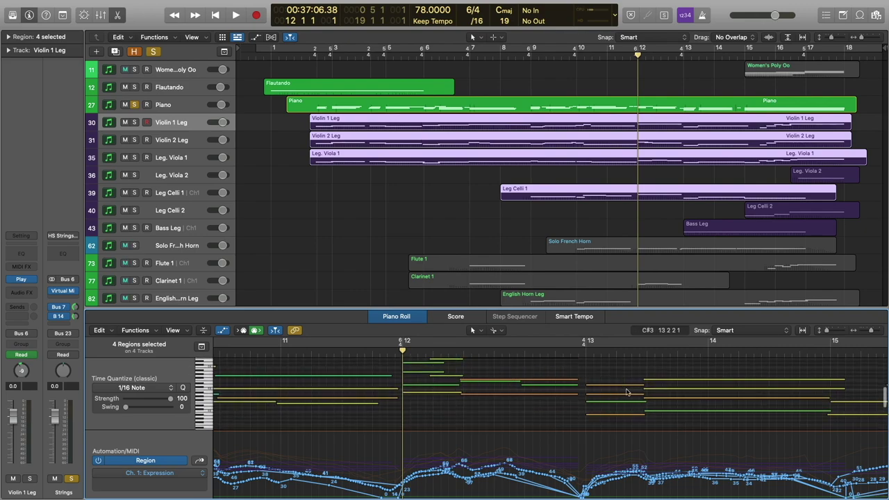
{"action": "scroll", "coordinate": [626, 392], "scroll_direction": "down", "scroll_amount": 3}
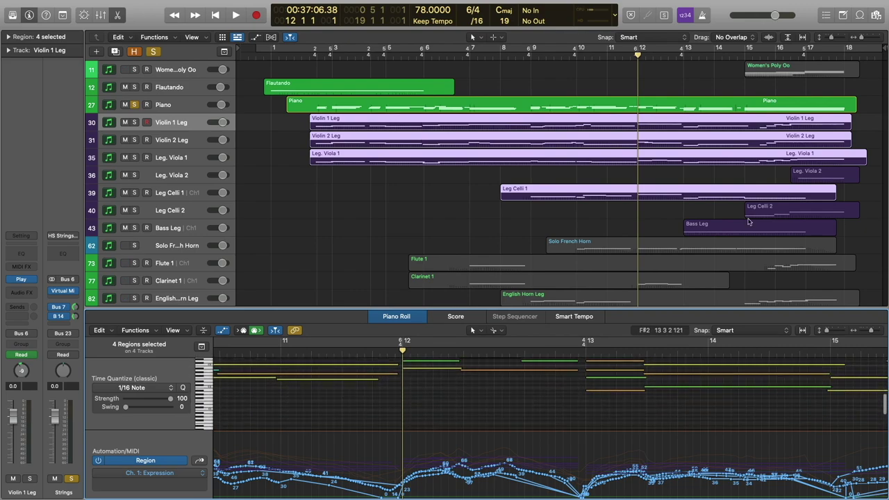
{"action": "left_click", "coordinate": [724, 227], "text": "shift"}
{"action": "scroll", "coordinate": [557, 386], "scroll_direction": "down", "scroll_amount": 2}
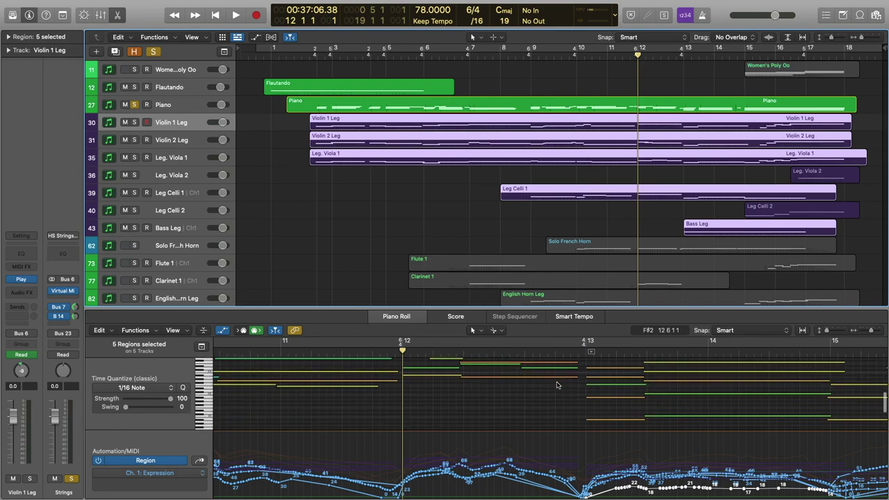
- Play the piano and strings together from bar 11 beat 4 to bar 14 beat 4
{"action": "left_click", "coordinate": [392, 353]}
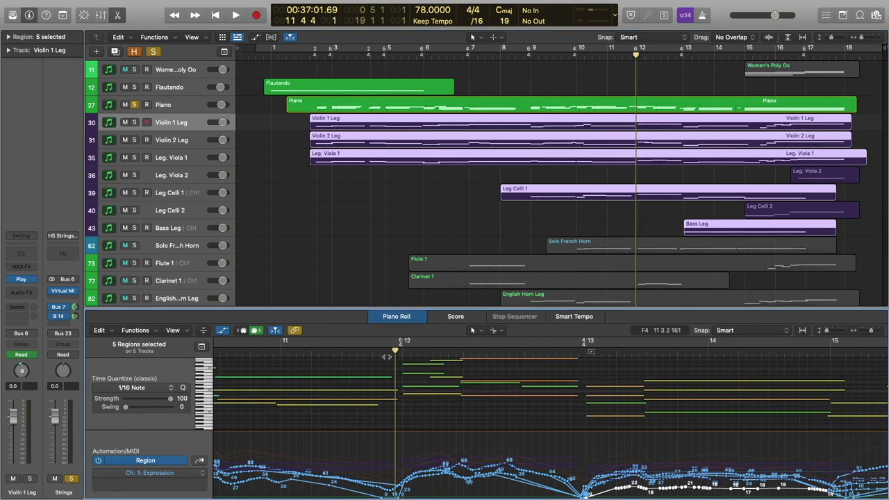
{"action": "key", "text": "space"}
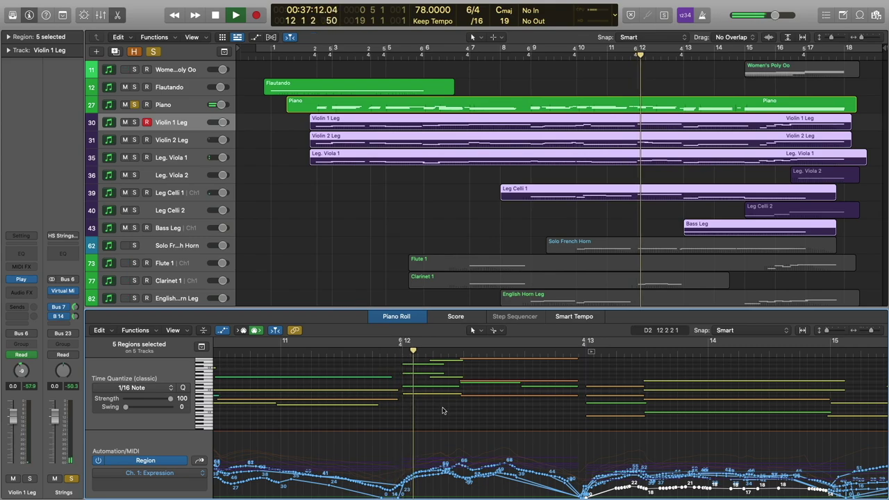
{"action": "scroll", "coordinate": [443, 410], "scroll_direction": "up", "scroll_amount": 1}
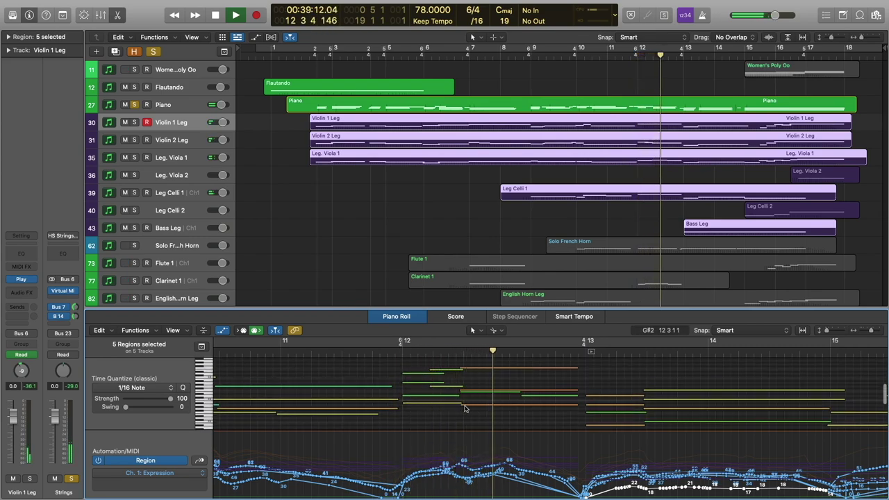
{"action": "scroll", "coordinate": [486, 409], "scroll_direction": "down", "scroll_amount": 3}
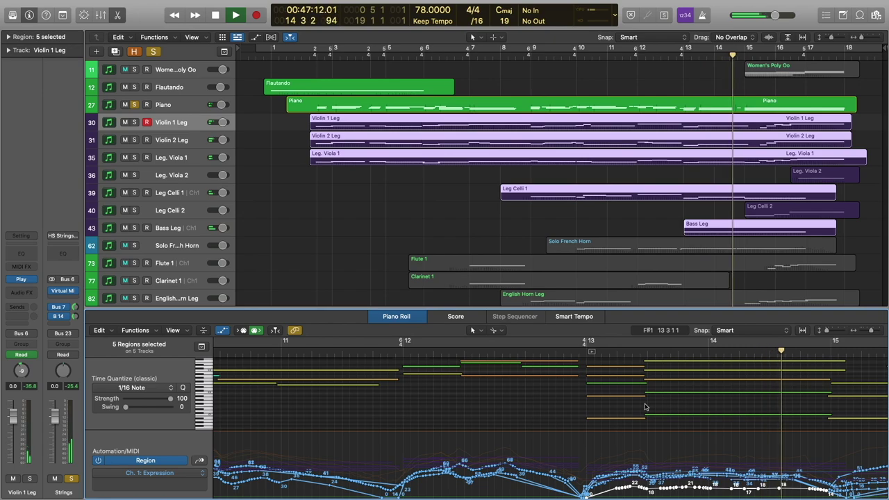
{"action": "key", "text": "space"}
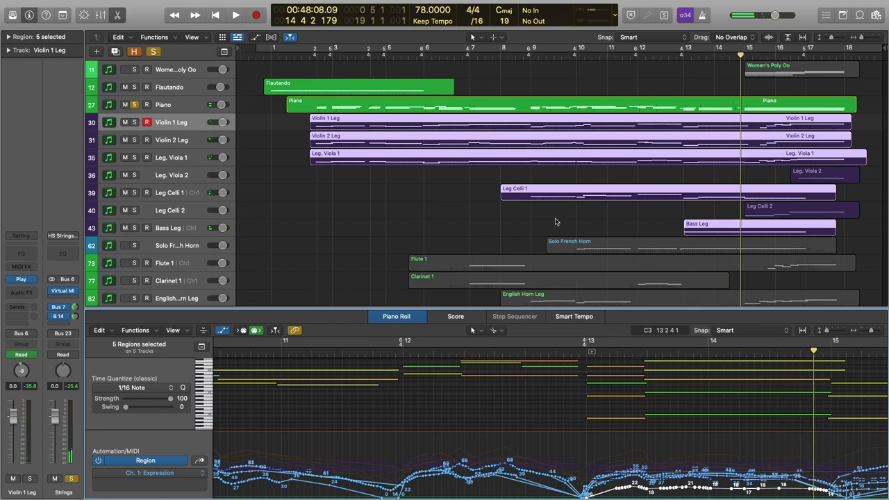
- Solo the Brass bus as well and show the Solo French Horn region's notes in the piano roll
{"action": "scroll", "coordinate": [556, 221], "scroll_direction": "down", "scroll_amount": 1}
{"action": "left_click", "coordinate": [167, 236]}
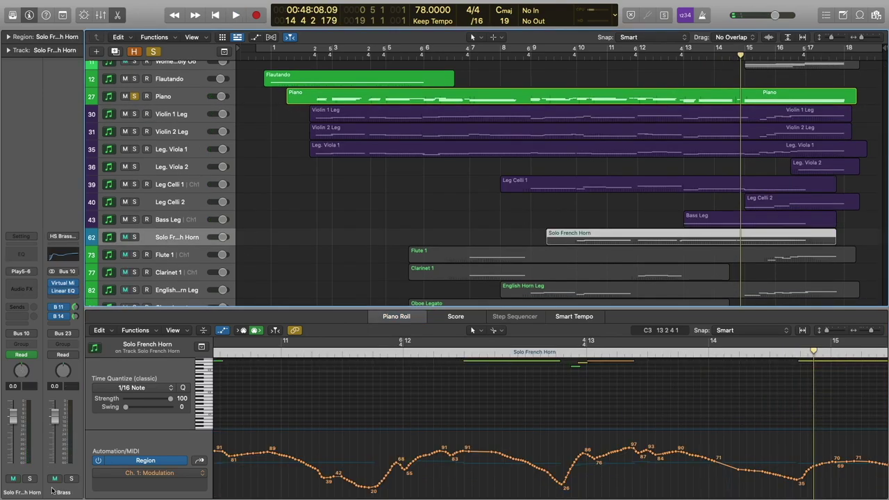
{"action": "left_click", "coordinate": [71, 478]}
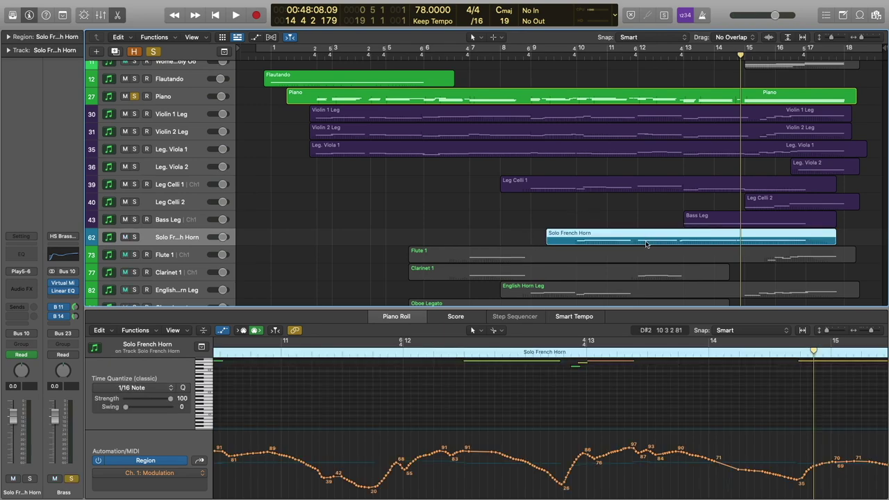
{"action": "scroll", "coordinate": [481, 410], "scroll_direction": "up", "scroll_amount": 2}
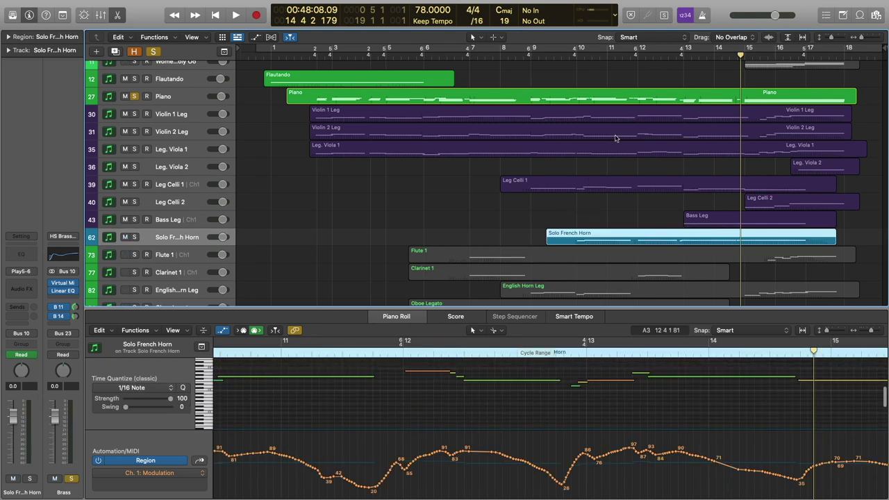
- Place the playhead at bar 11 beat 4 and play piano, strings and French horn up to bar 14 beat 3
{"action": "left_click", "coordinate": [622, 55]}
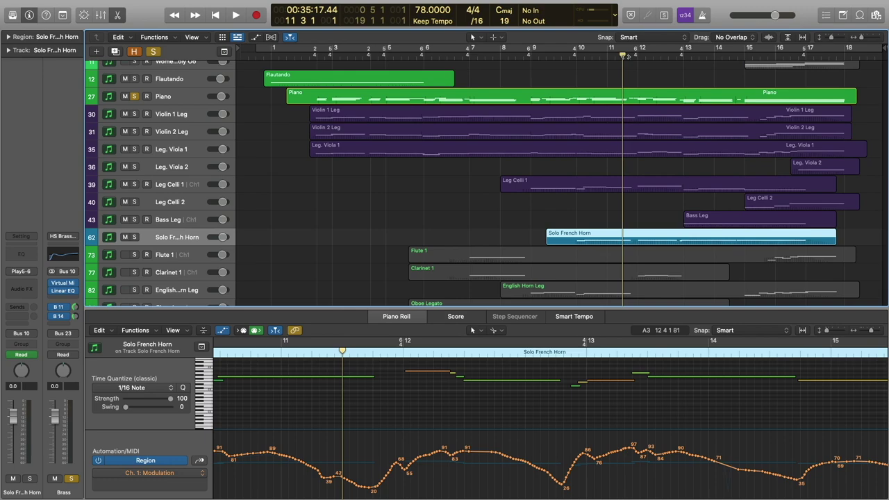
{"action": "left_click", "coordinate": [394, 353]}
{"action": "left_click", "coordinate": [379, 355]}
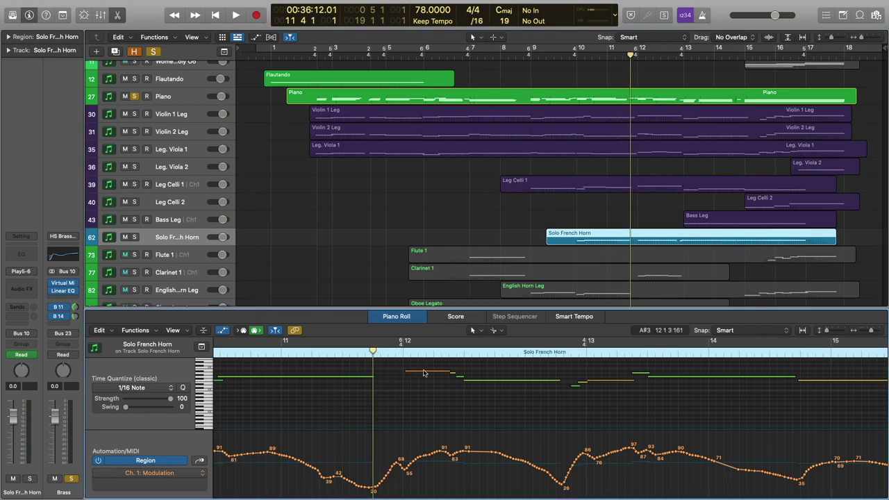
{"action": "key", "text": "space"}
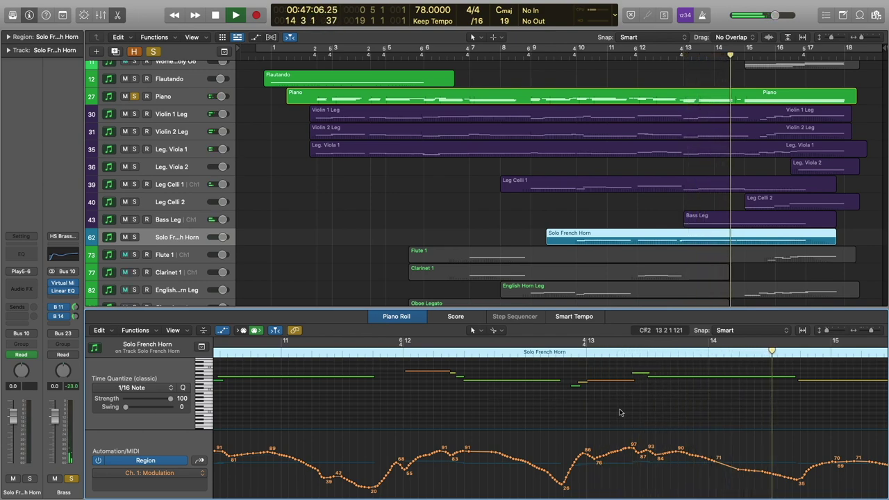
{"action": "key", "text": "space"}
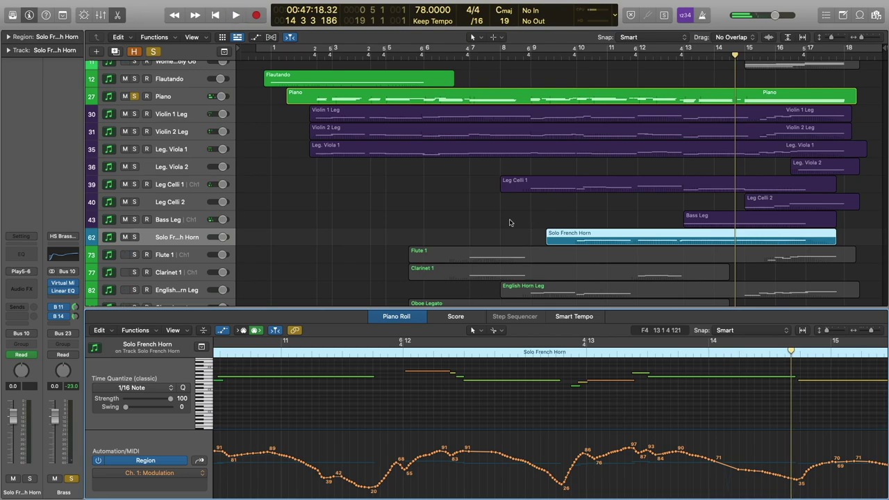
- Select the Flute 1 track and solo its Woodwinds bus in addition to the other soloed layers
{"action": "scroll", "coordinate": [509, 222], "scroll_direction": "down", "scroll_amount": 2}
{"action": "left_click", "coordinate": [178, 215]}
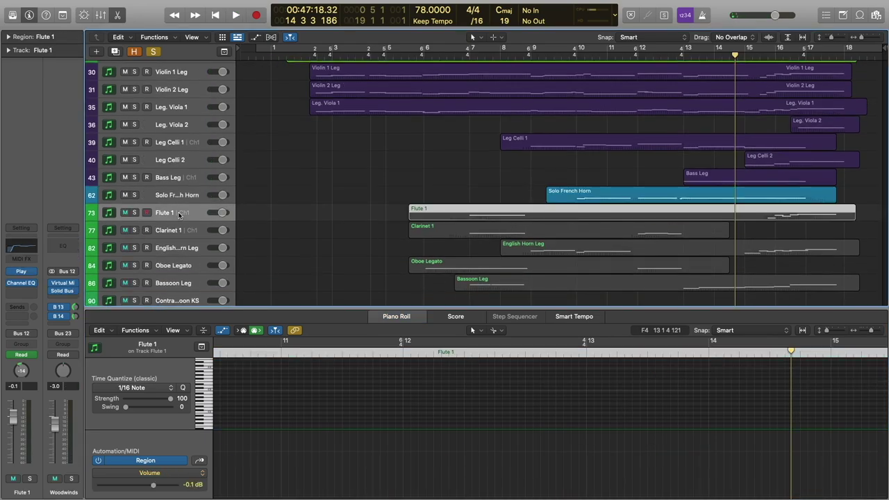
{"action": "left_click", "coordinate": [70, 478]}
{"action": "scroll", "coordinate": [554, 214], "scroll_direction": "down", "scroll_amount": 1}
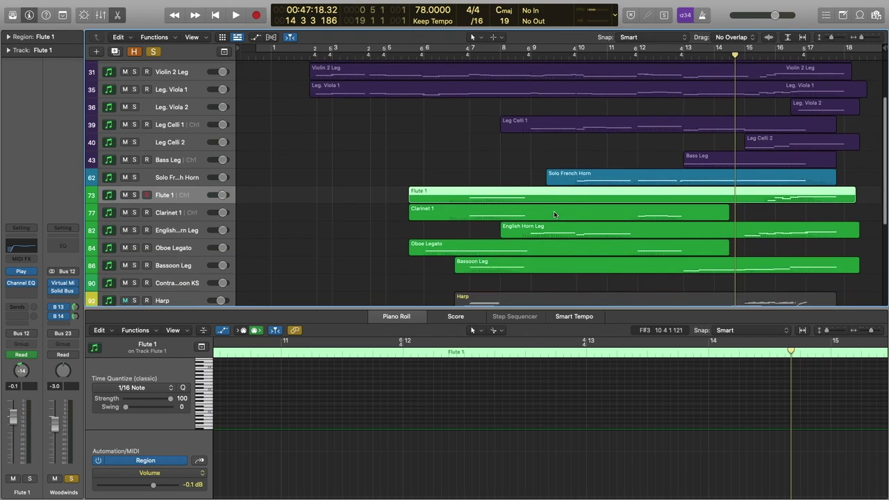
- Show the Clarinet 1 and Oboe Legato notes together around bar 12 in the piano roll, leaving no note selected
{"action": "left_click", "coordinate": [651, 252]}
{"action": "left_click", "coordinate": [649, 217], "text": "shift"}
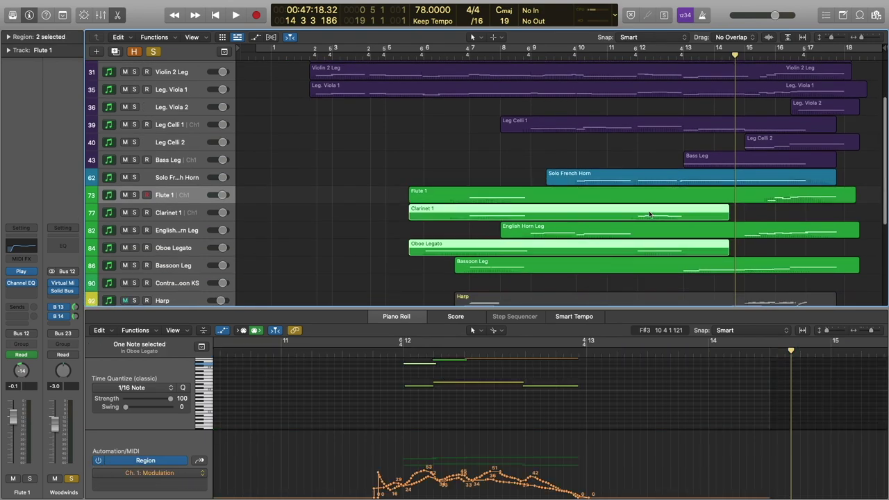
{"action": "left_click", "coordinate": [490, 380]}
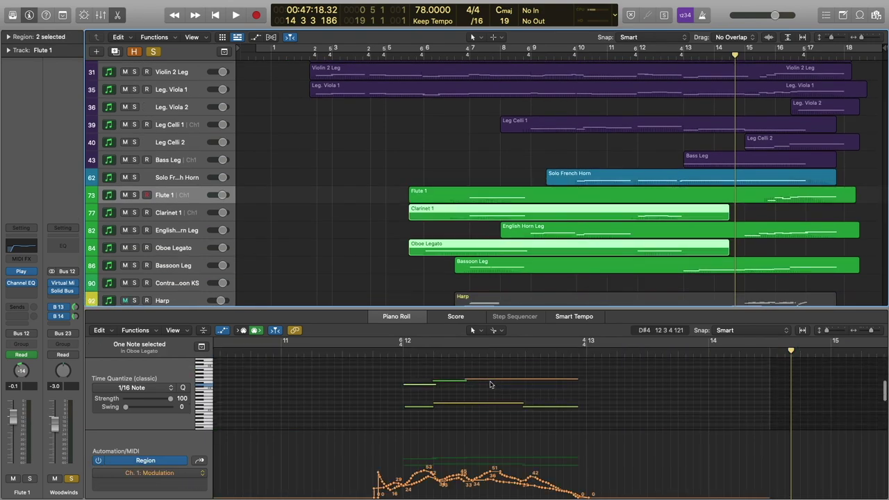
{"action": "left_click", "coordinate": [419, 398]}
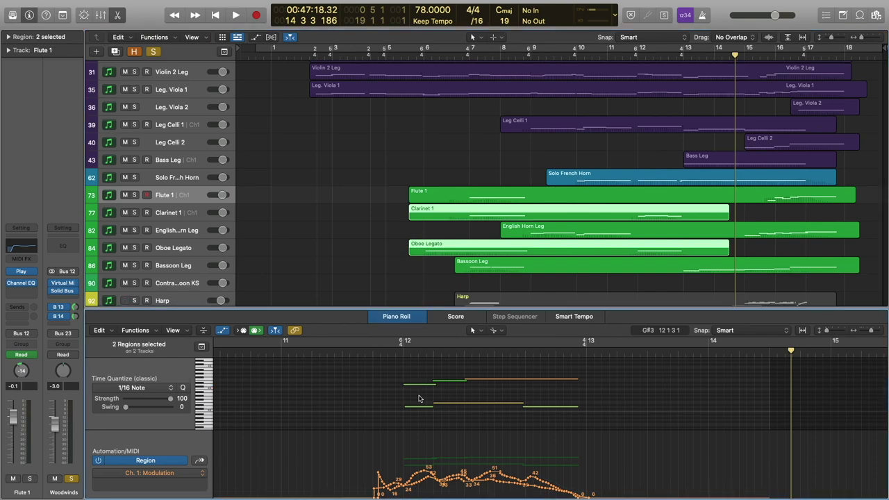
- Audition the low Clarinet 1 note at bar 12, deselect it, and place the playhead at bar 11 beat 4
{"action": "left_click", "coordinate": [417, 407]}
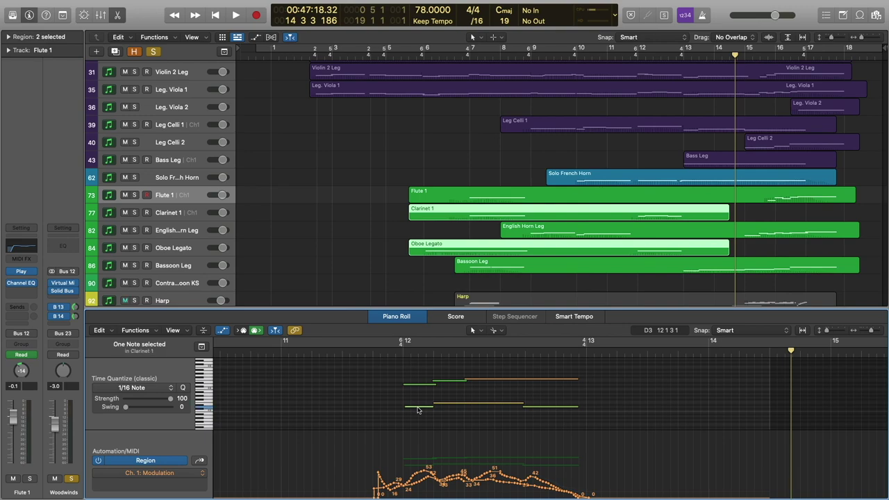
{"action": "left_click", "coordinate": [475, 394]}
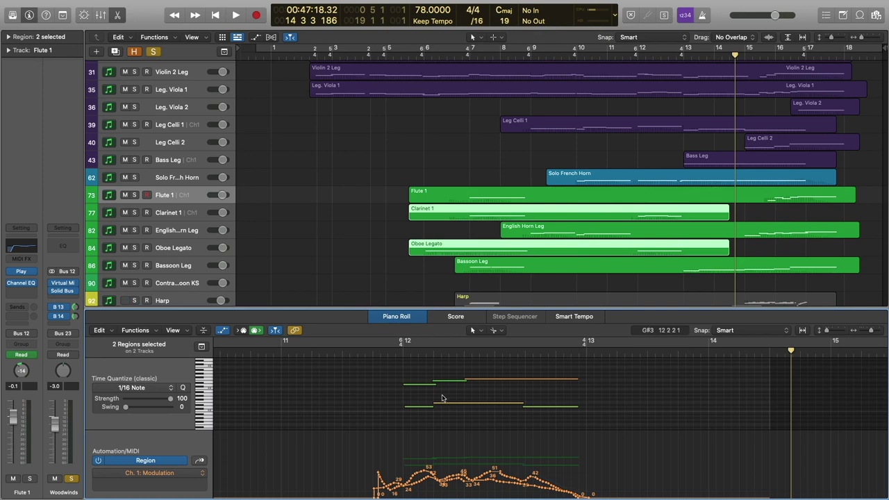
{"action": "mouse_move", "coordinate": [421, 388]}
{"action": "left_click", "coordinate": [391, 354]}
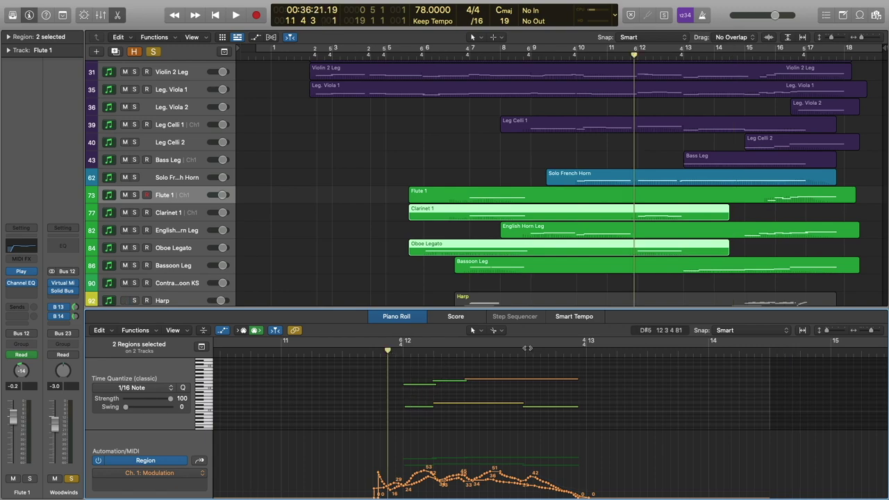
- Add the Bassoon Leg region to the piano roll view and play the soloed layers from bar 11 beat 4 to bar 14 beat 3
{"action": "left_click", "coordinate": [699, 270], "text": "shift"}
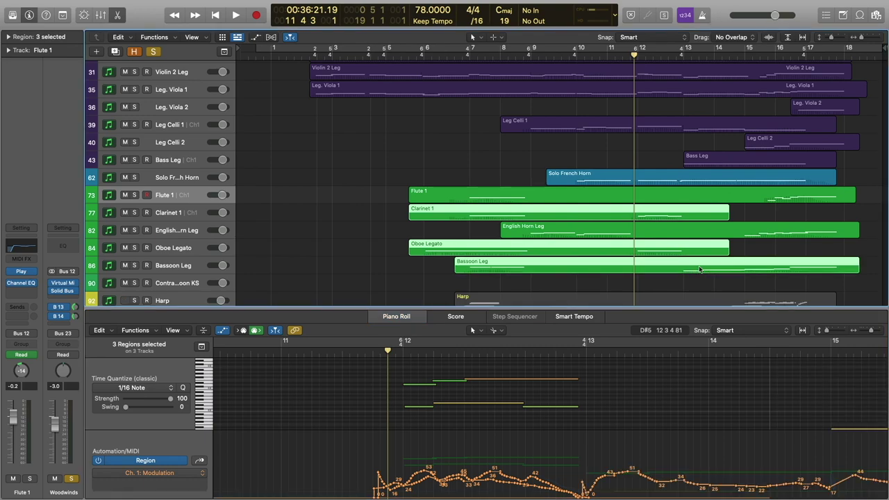
{"action": "scroll", "coordinate": [610, 407], "scroll_direction": "up", "scroll_amount": 3}
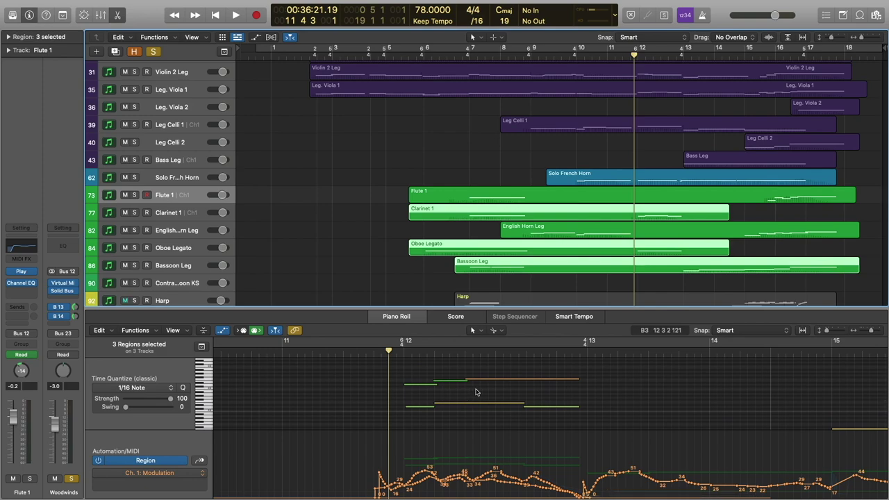
{"action": "left_click", "coordinate": [625, 387]}
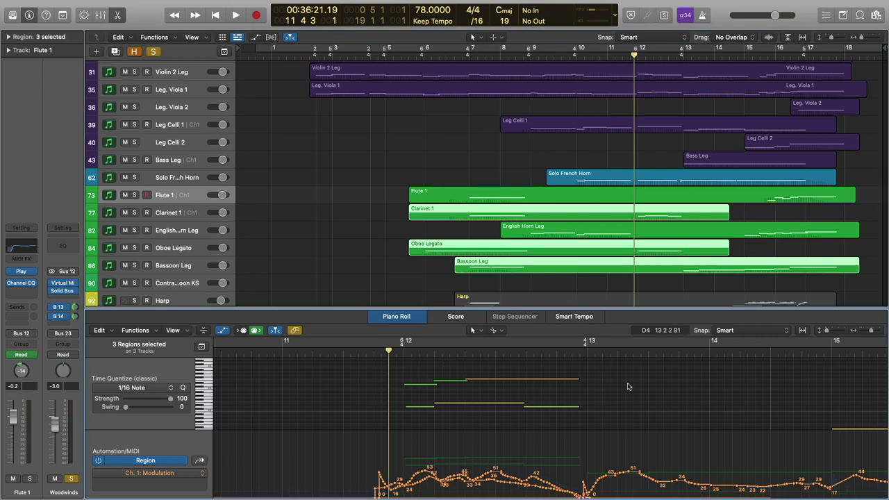
{"action": "key", "text": "space"}
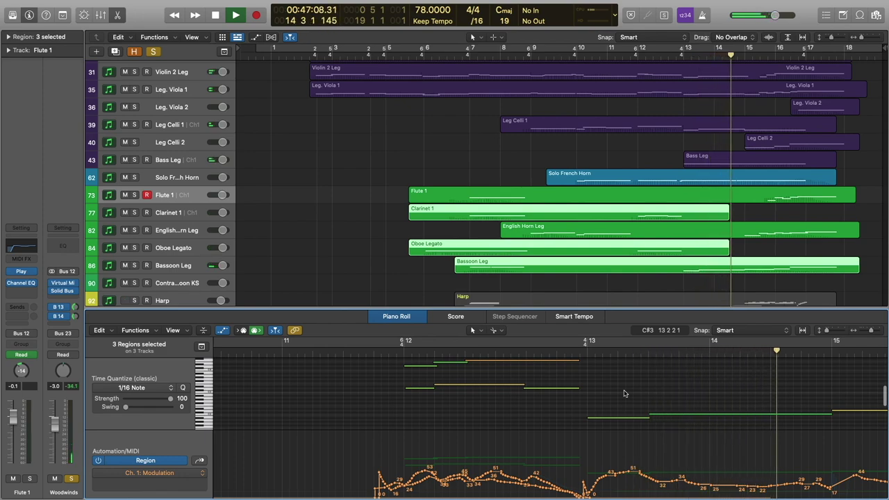
{"action": "key", "text": "space"}
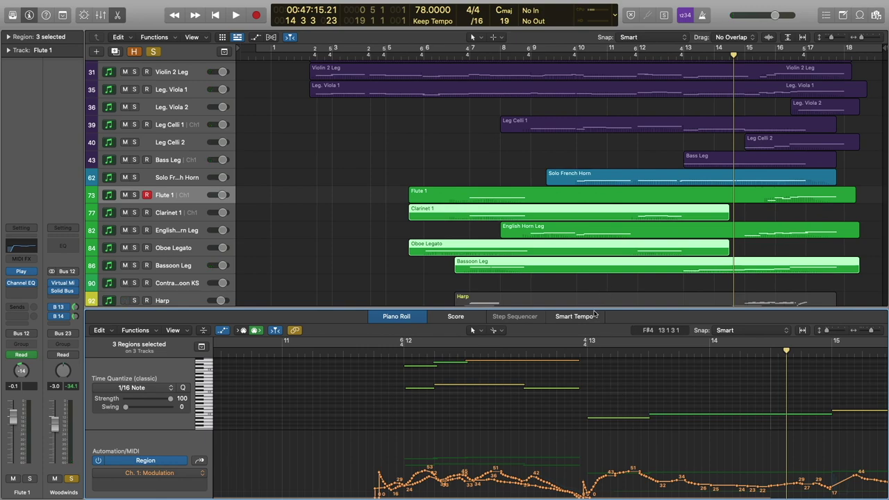
- Collapse the piano roll, clear the region selection, and turn off every active solo
{"action": "left_click_drag", "start_coordinate": [594, 307], "coordinate": [594, 494]}
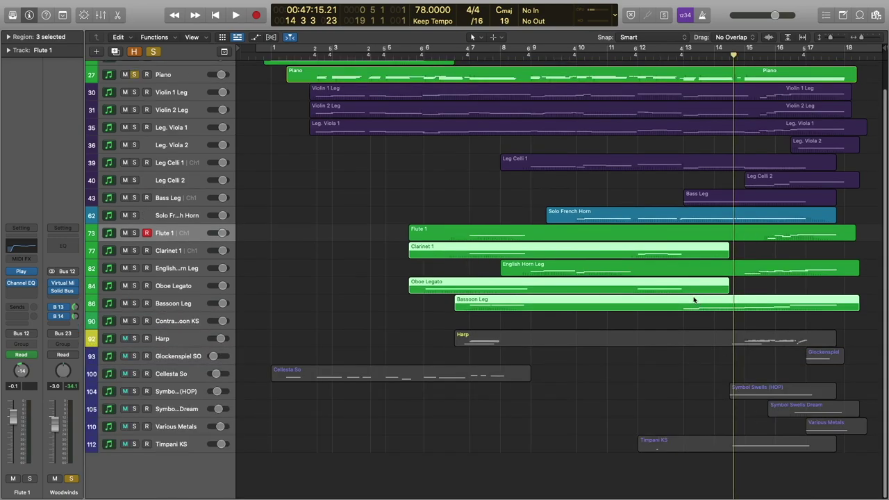
{"action": "scroll", "coordinate": [666, 264], "scroll_direction": "up", "scroll_amount": 2}
{"action": "left_click", "coordinate": [631, 218]}
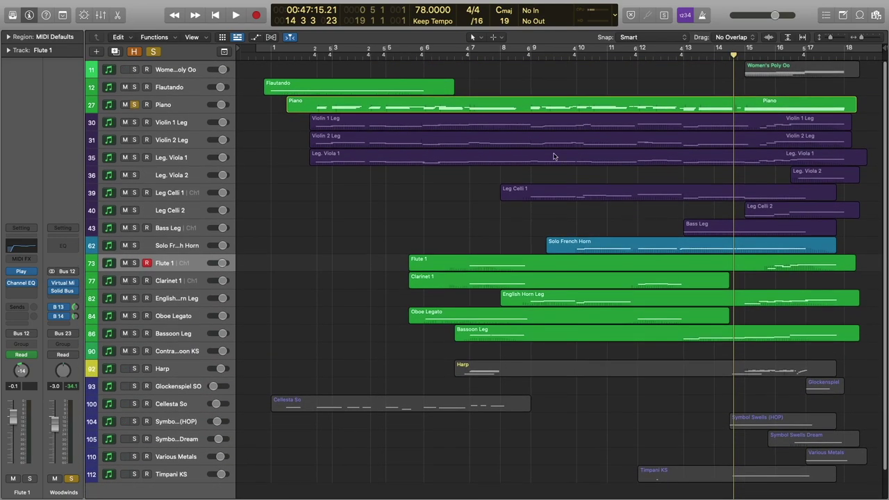
{"action": "left_click", "coordinate": [154, 51]}
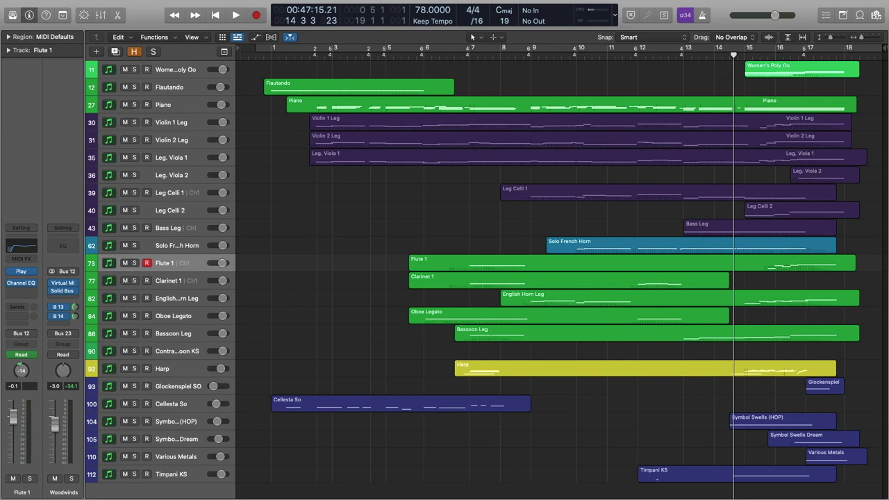
- Play the full arrangement from bar 12 beat 6 to bar 18
{"action": "left_click", "coordinate": [678, 59]}
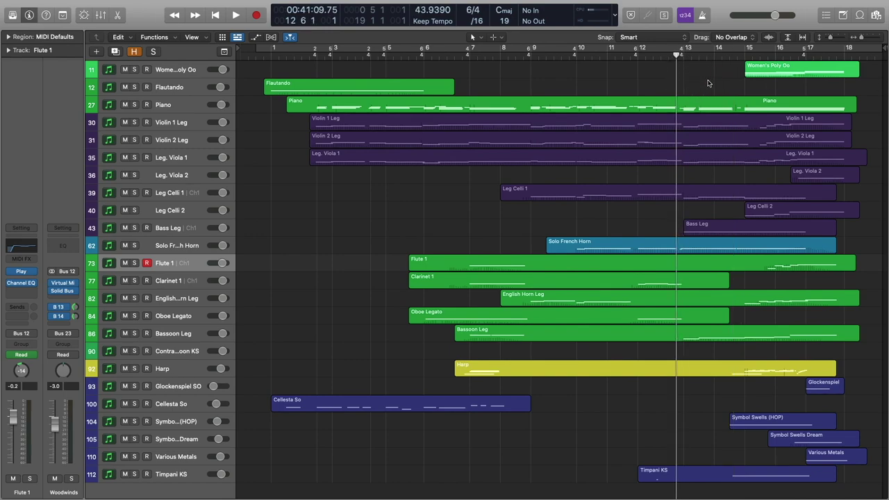
{"action": "key", "text": "space"}
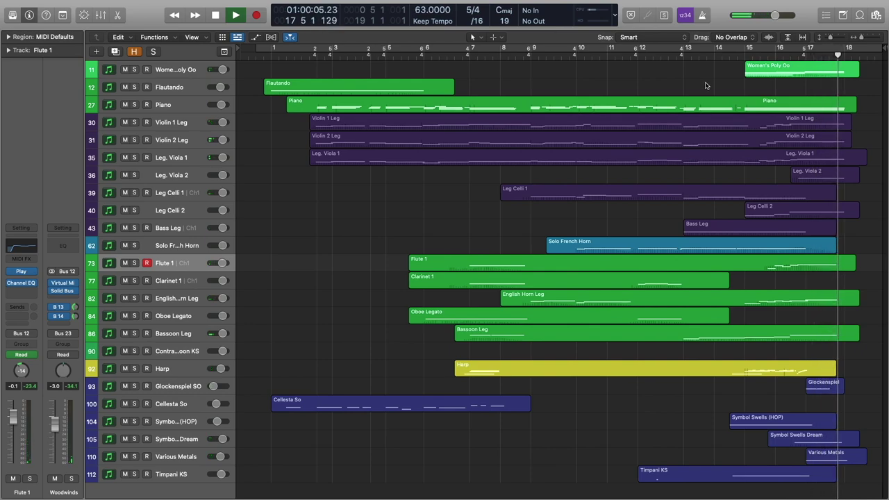
{"action": "key", "text": "space"}
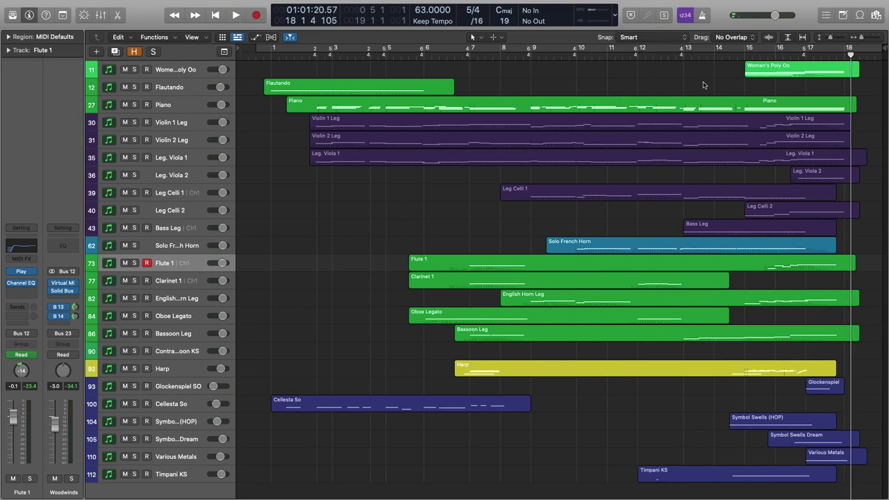
- Place the playhead at bar 15, solo the Women's Poly Oo track, and open its region in the piano roll
{"action": "left_click", "coordinate": [737, 55]}
{"action": "left_click", "coordinate": [175, 70]}
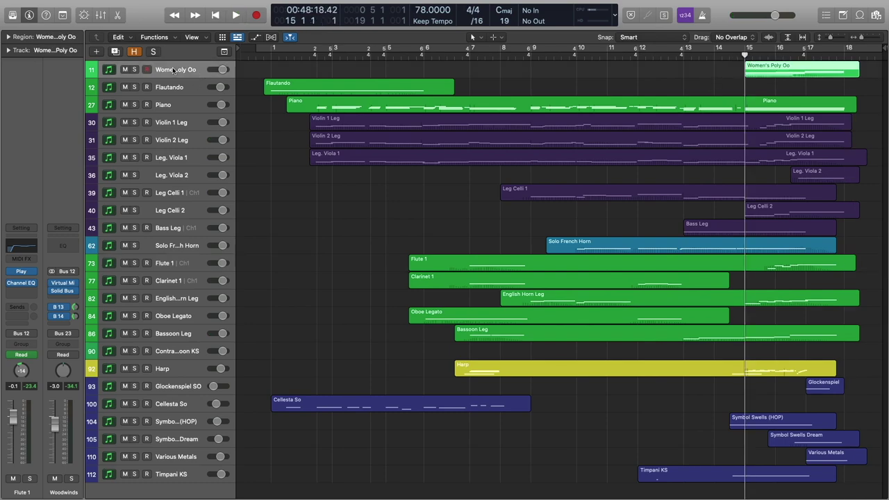
{"action": "left_click", "coordinate": [134, 70]}
{"action": "double_click", "coordinate": [795, 69]}
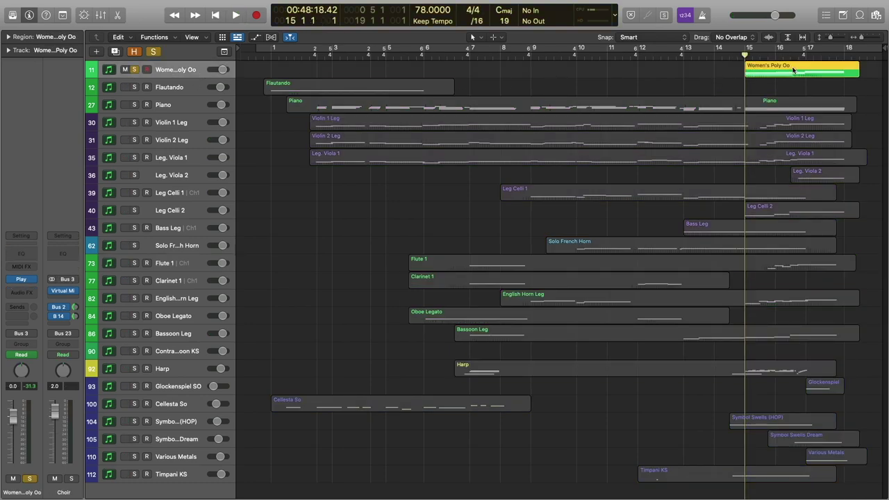
{"action": "scroll", "coordinate": [500, 373], "scroll_direction": "down", "scroll_amount": 1}
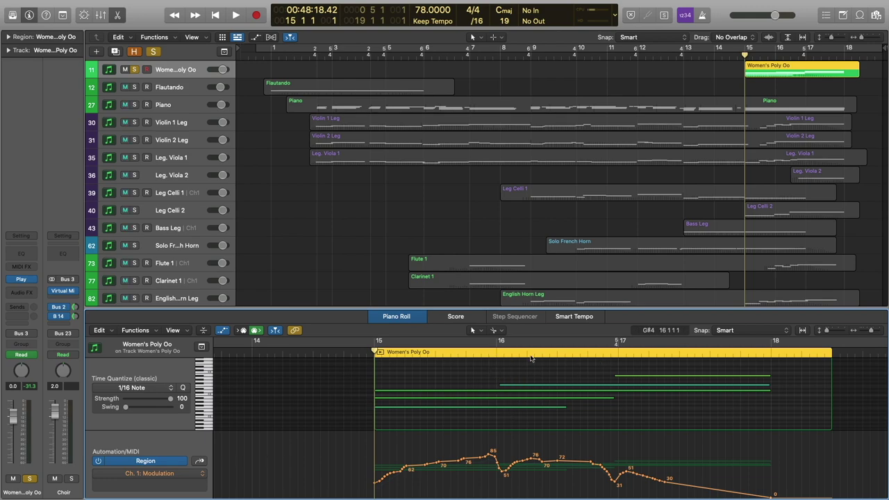
- Play the soloed choir from bar 14 beat 4 to the end of bar 17
{"action": "left_click_drag", "start_coordinate": [375, 353], "coordinate": [367, 354]}
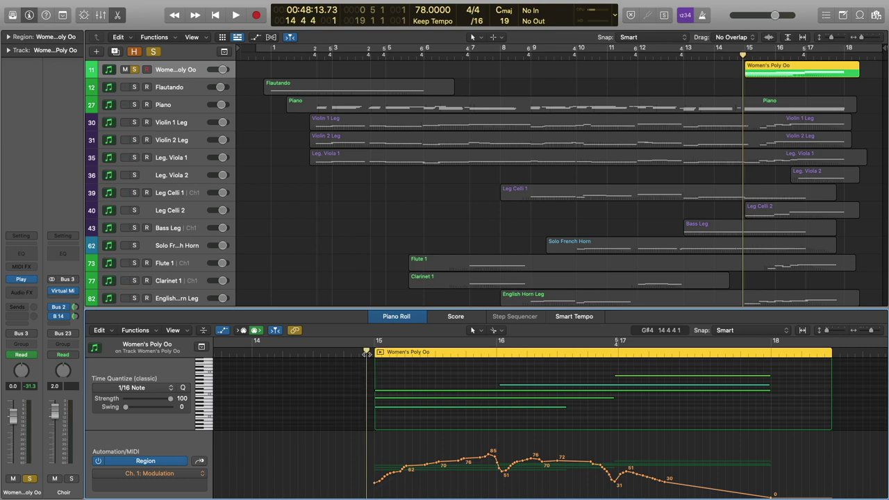
{"action": "key", "text": "space"}
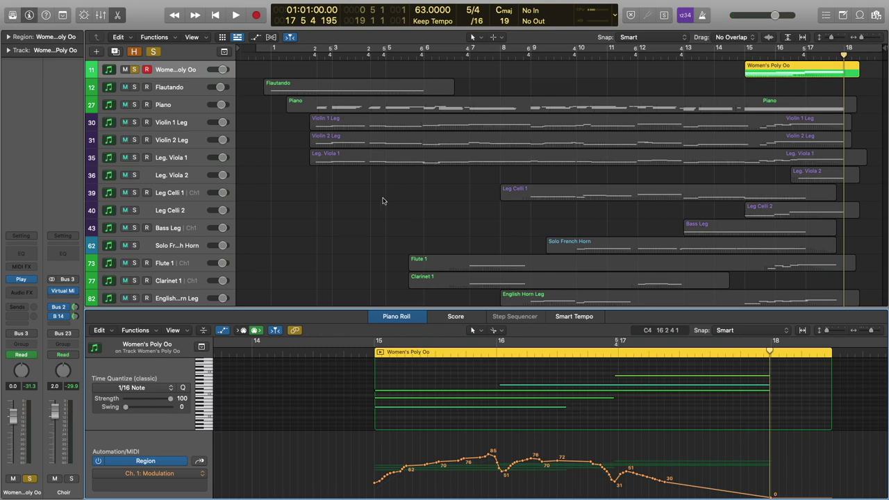
- Solo the Piano track as well, show its notes from bar 15, and return the playhead to bar 14 beat 4
{"action": "left_click", "coordinate": [176, 104]}
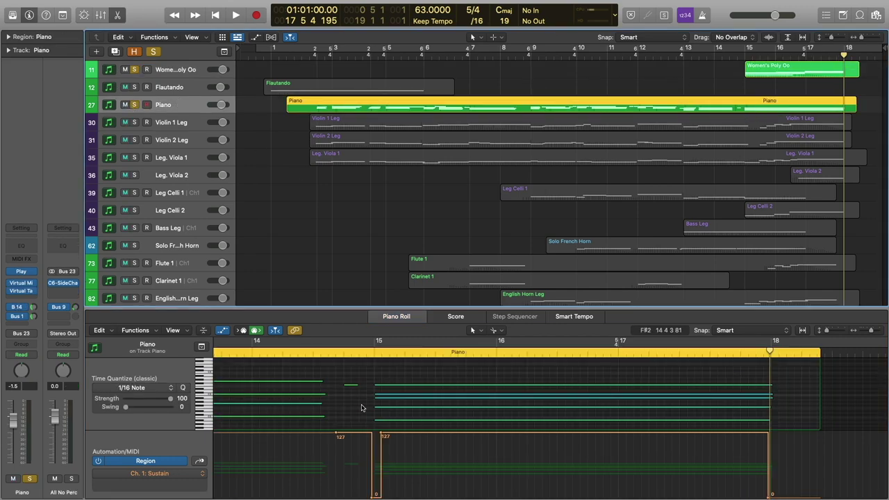
{"action": "scroll", "coordinate": [362, 405], "scroll_direction": "up", "scroll_amount": 2}
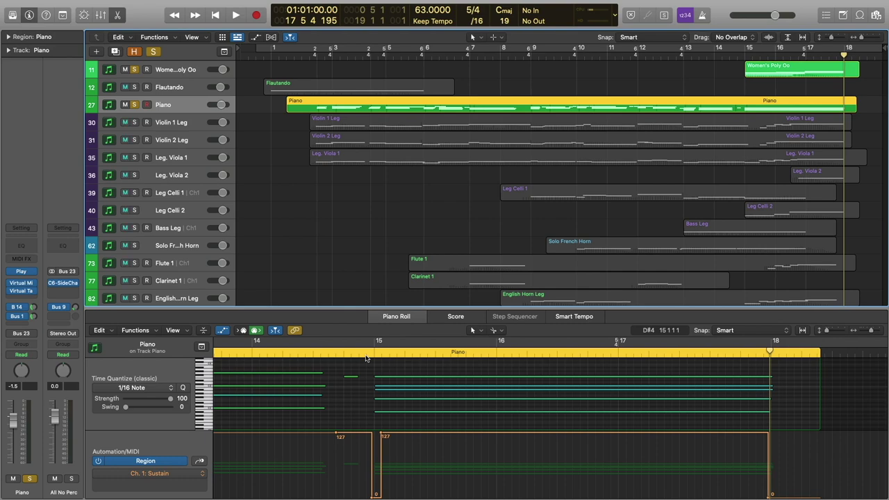
{"action": "left_click", "coordinate": [365, 354]}
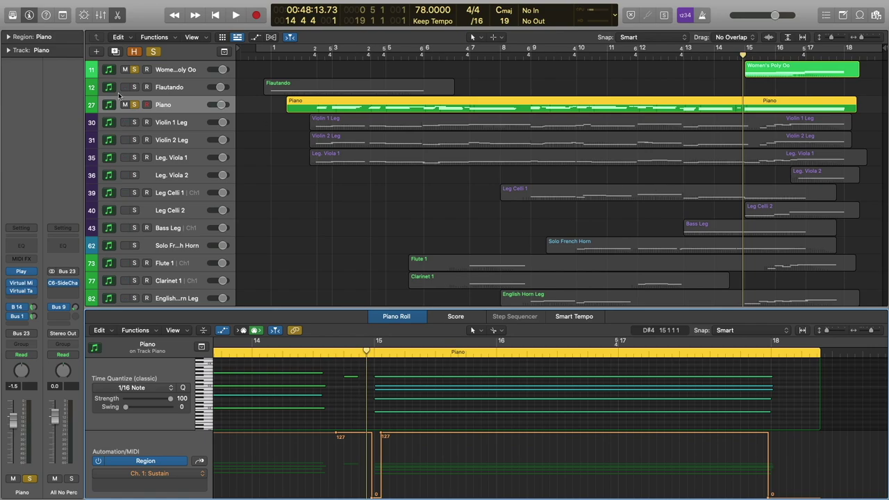
- Select the Violin 1 Leg track and solo its Strings bus in addition to choir and piano
{"action": "left_click", "coordinate": [188, 122]}
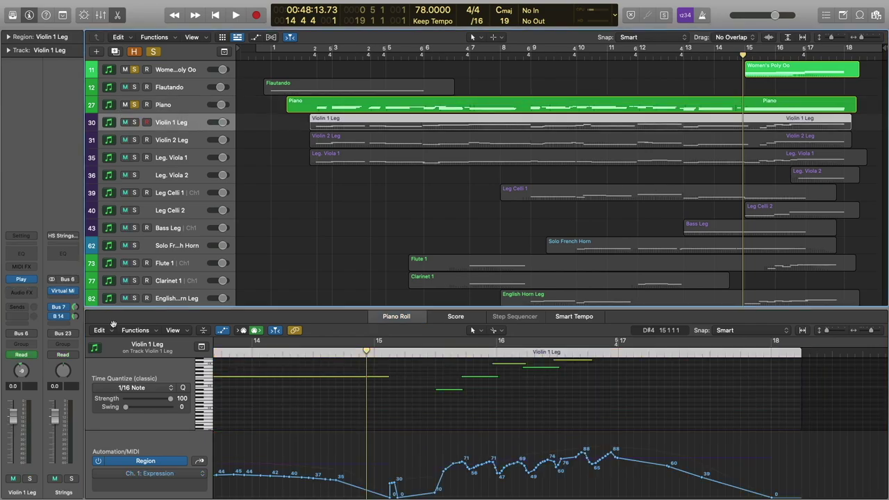
{"action": "left_click", "coordinate": [72, 478]}
- Show the notes of all seven violin, viola, celli and bass regions around bar 15 together in the piano roll
{"action": "left_click", "coordinate": [768, 193]}
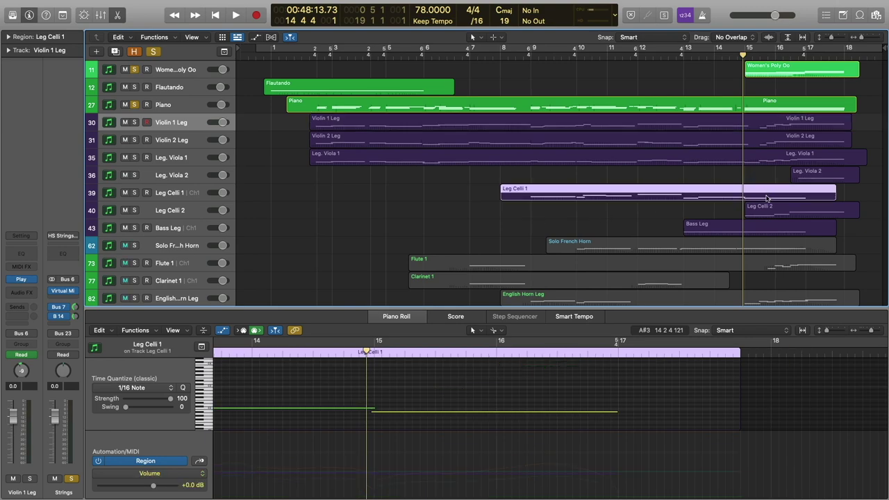
{"action": "left_click", "coordinate": [766, 212], "text": "shift"}
{"action": "left_click", "coordinate": [766, 229], "text": "shift"}
{"action": "left_click", "coordinate": [811, 177], "text": "shift"}
{"action": "left_click", "coordinate": [768, 161], "text": "shift"}
{"action": "left_click", "coordinate": [764, 142], "text": "shift"}
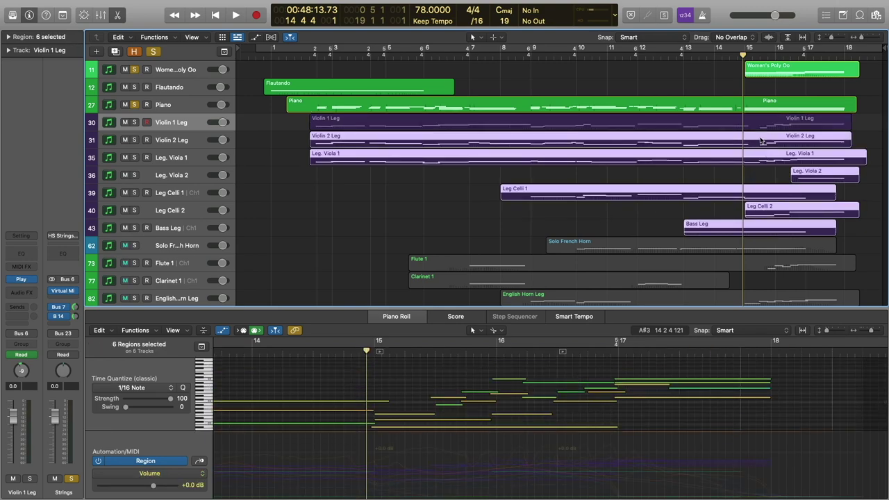
{"action": "left_click", "coordinate": [754, 125], "text": "shift"}
{"action": "left_click", "coordinate": [398, 384]}
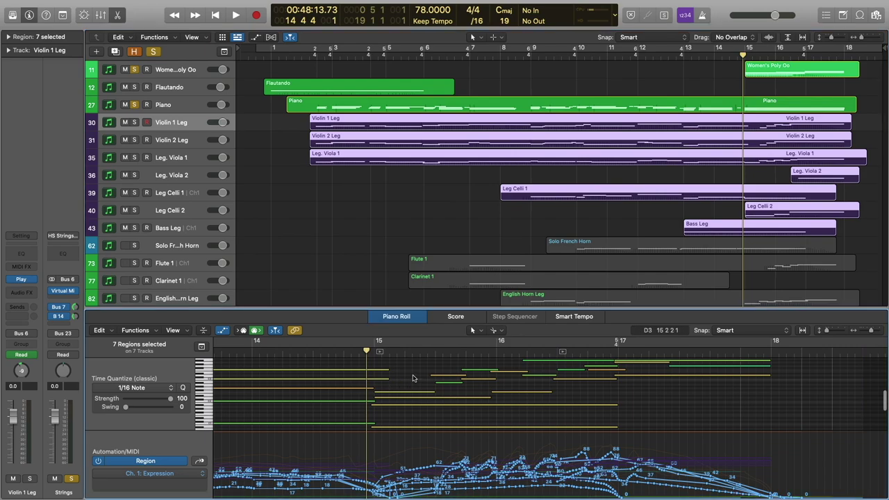
- Play choir, piano and strings from bar 14 beat 4 to bar 18 while following the string notes
{"action": "key", "text": "space"}
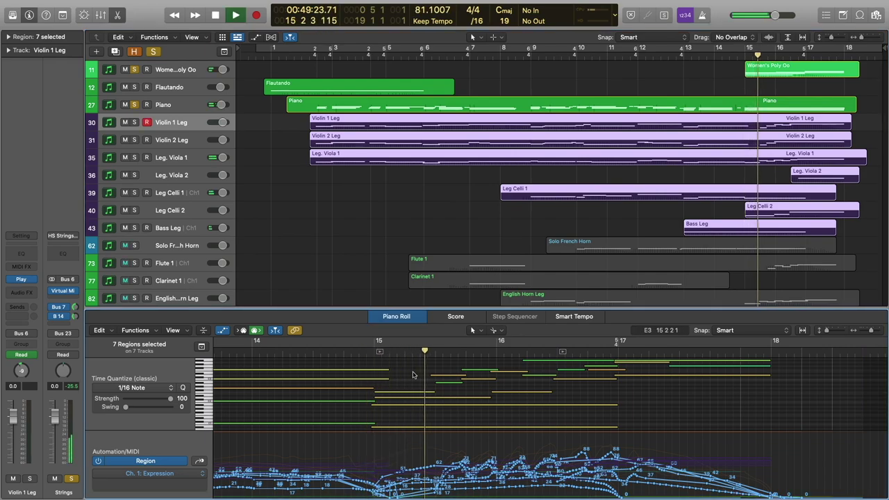
{"action": "scroll", "coordinate": [412, 375], "scroll_direction": "up", "scroll_amount": 2}
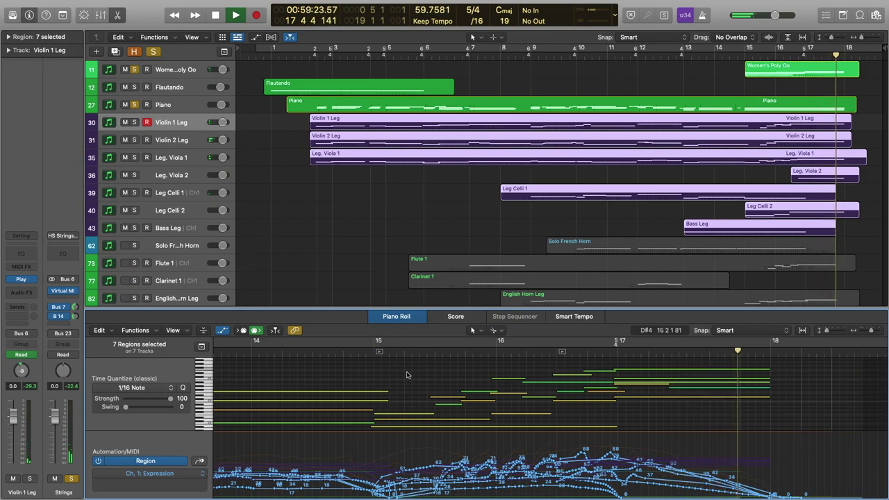
{"action": "scroll", "coordinate": [404, 376], "scroll_direction": "down", "scroll_amount": 2}
{"action": "scroll", "coordinate": [402, 378], "scroll_direction": "down", "scroll_amount": 4}
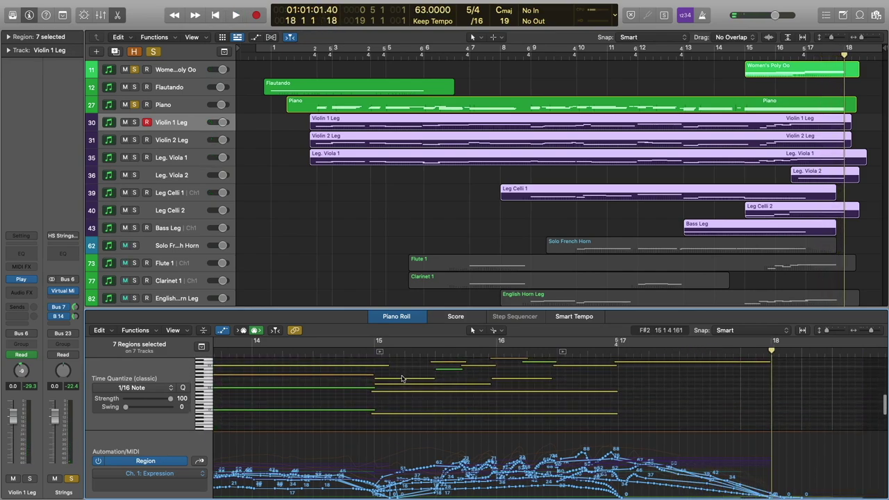
{"action": "scroll", "coordinate": [397, 379], "scroll_direction": "up", "scroll_amount": 1}
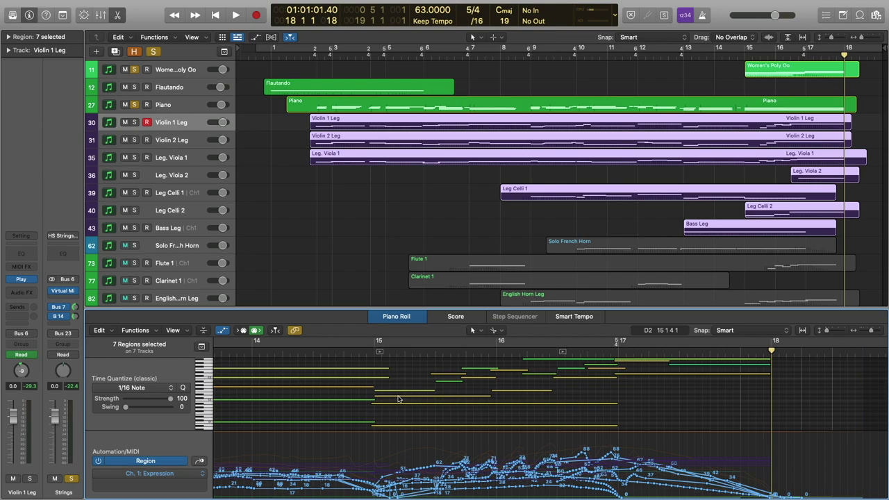
{"action": "mouse_move", "coordinate": [391, 394]}
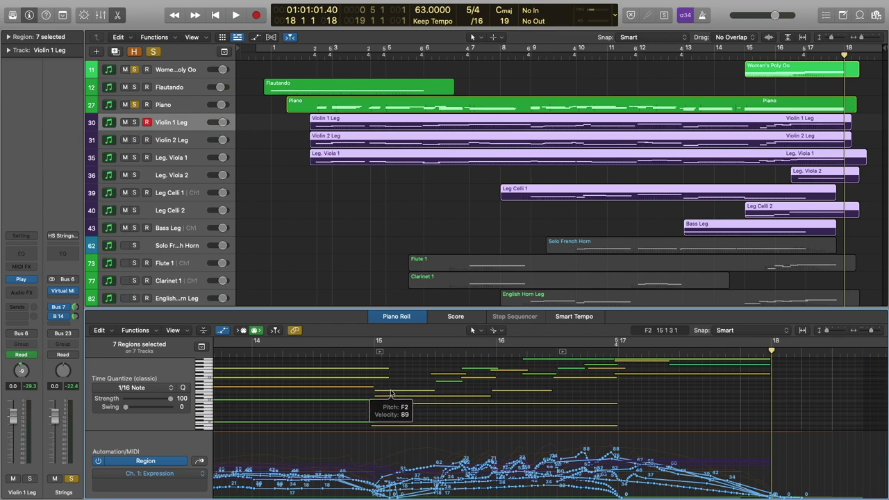
- Return the playhead to bar 14 beat 4 and examine the high and low string lines across bars 15 to 17
{"action": "left_click", "coordinate": [366, 354]}
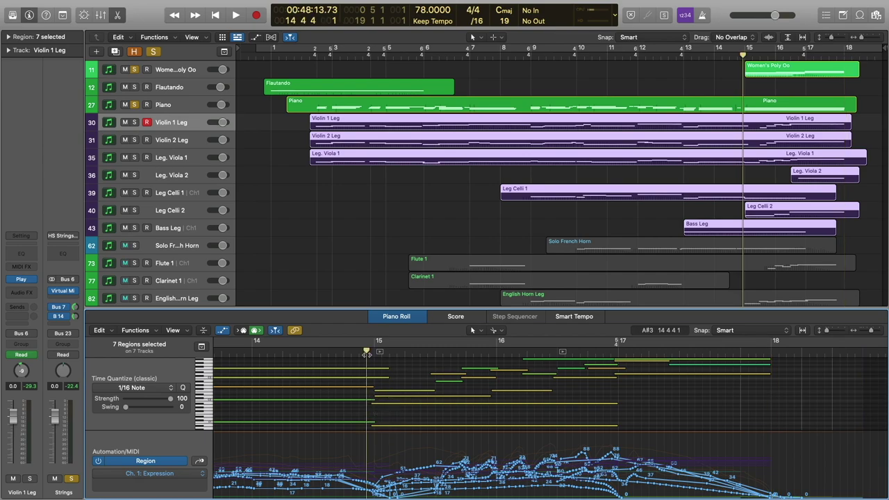
{"action": "scroll", "coordinate": [429, 375], "scroll_direction": "up", "scroll_amount": 2}
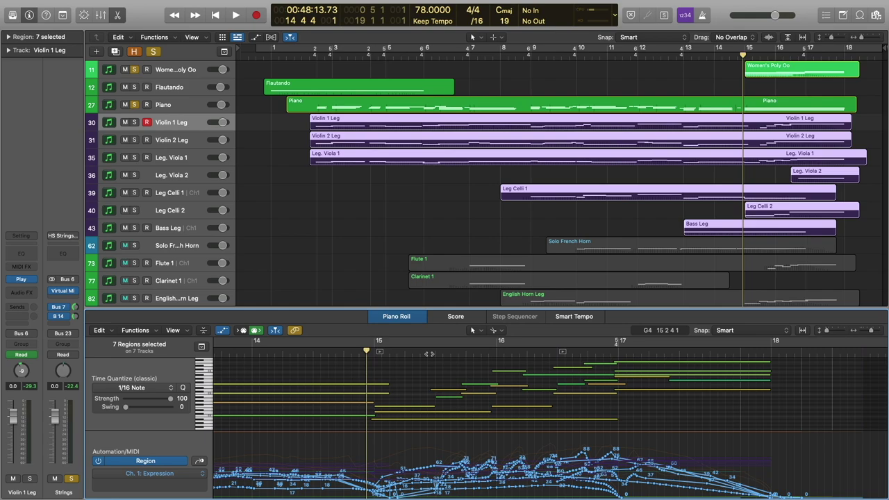
{"action": "scroll", "coordinate": [531, 397], "scroll_direction": "up", "scroll_amount": 2}
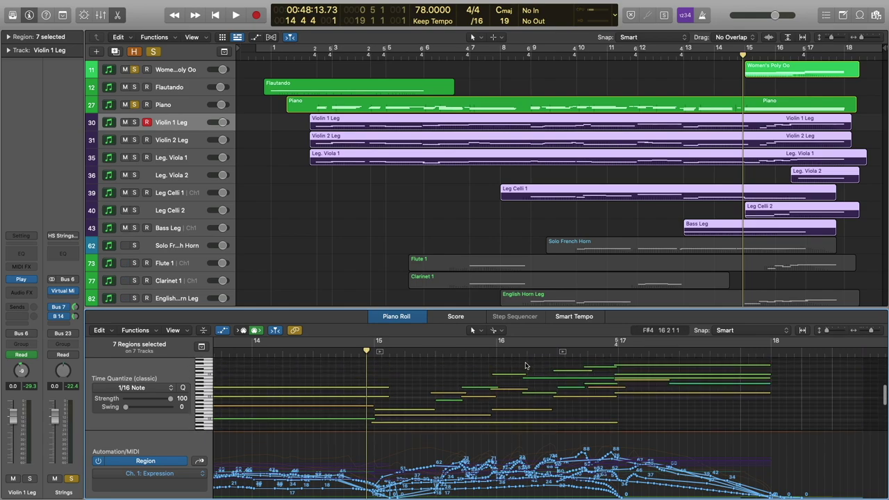
{"action": "scroll", "coordinate": [594, 379], "scroll_direction": "down", "scroll_amount": 3}
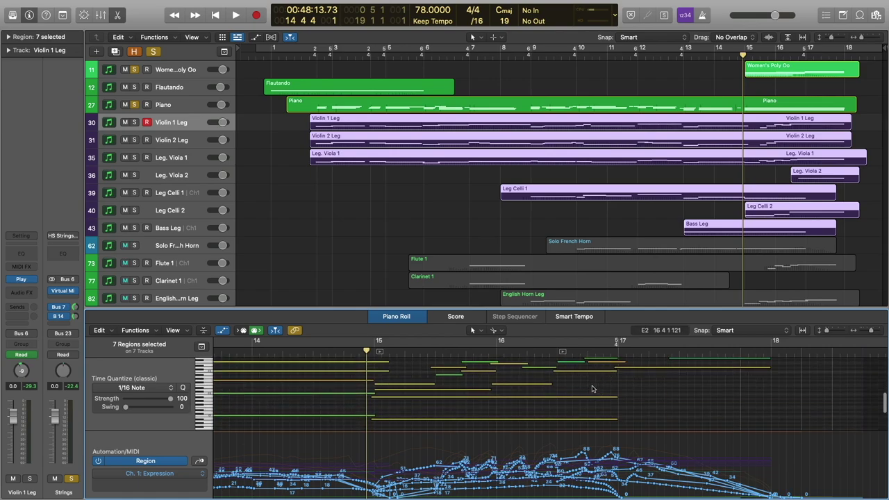
- Place the playhead at bar 17 and examine the string notes held from there in the piano roll
{"action": "scroll", "coordinate": [611, 399], "scroll_direction": "down", "scroll_amount": 1}
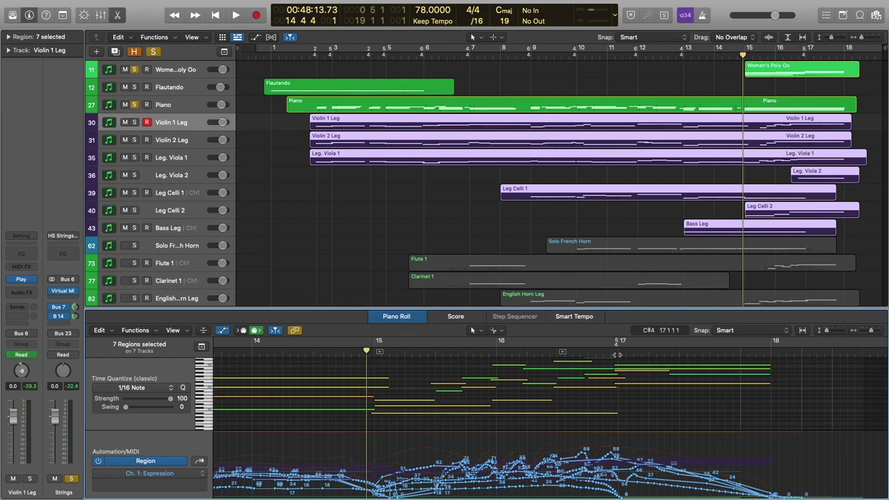
{"action": "left_click", "coordinate": [616, 355]}
{"action": "scroll", "coordinate": [652, 383], "scroll_direction": "up", "scroll_amount": 2}
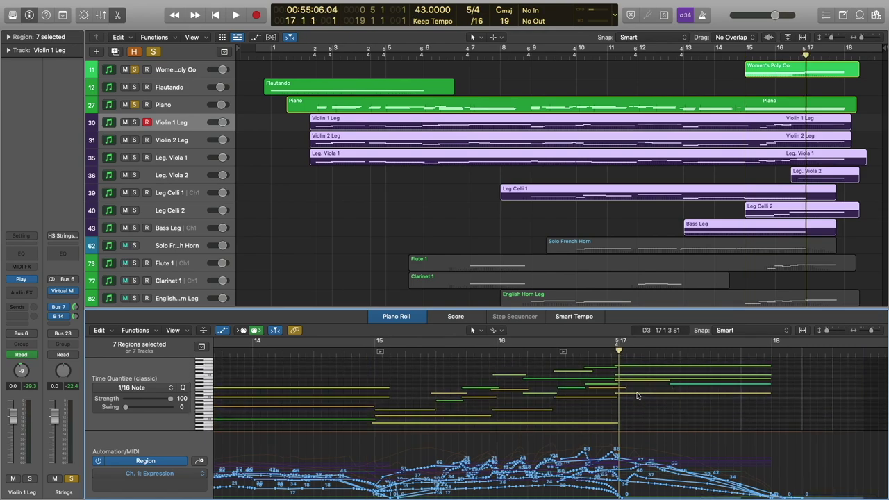
{"action": "mouse_move", "coordinate": [637, 396]}
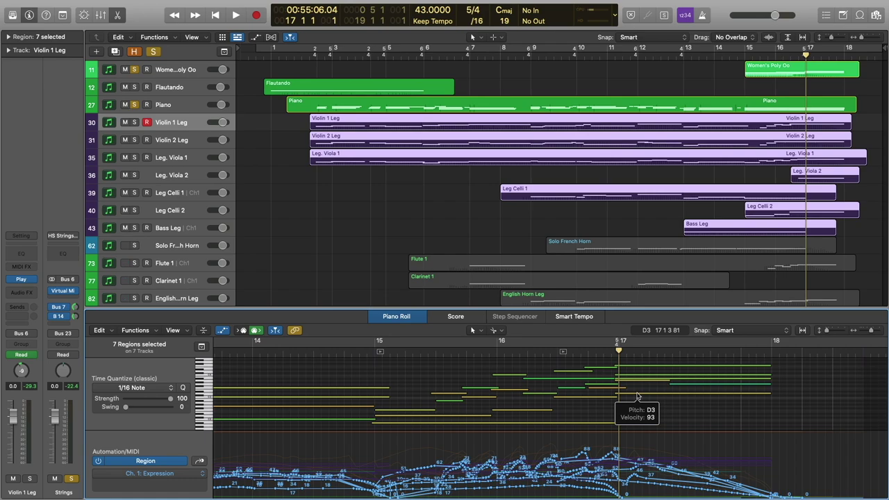
- Return the playhead to bar 14 beat 4 and take the Women's Poly Oo and Piano tracks out of solo
{"action": "left_click", "coordinate": [367, 352]}
{"action": "scroll", "coordinate": [409, 386], "scroll_direction": "down", "scroll_amount": 2}
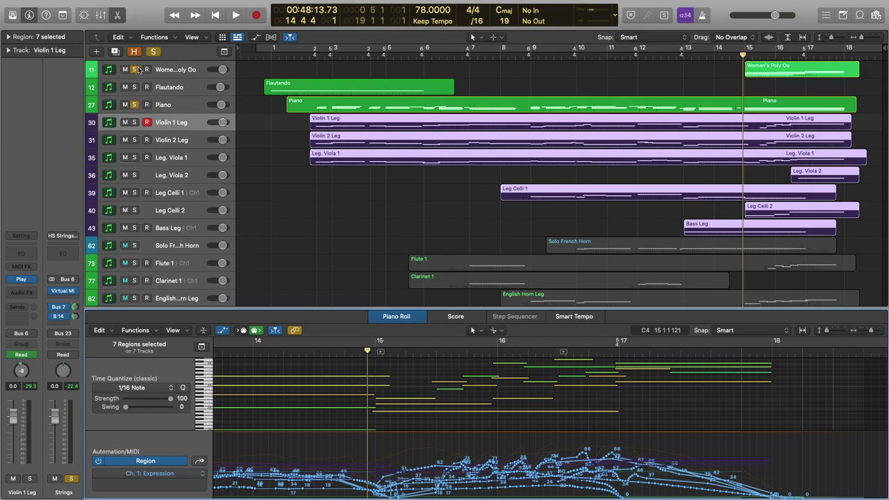
{"action": "left_click", "coordinate": [130, 69]}
{"action": "left_click", "coordinate": [135, 105]}
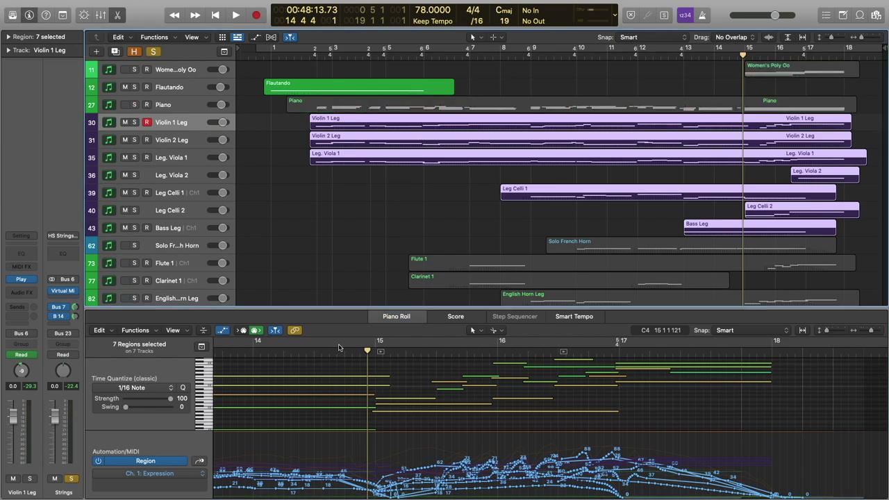
- Play the strings alone from bar 14 beat 4 to bar 17 beat 4 while following their notes
{"action": "scroll", "coordinate": [414, 354], "scroll_direction": "down", "scroll_amount": 1}
{"action": "key", "text": "space"}
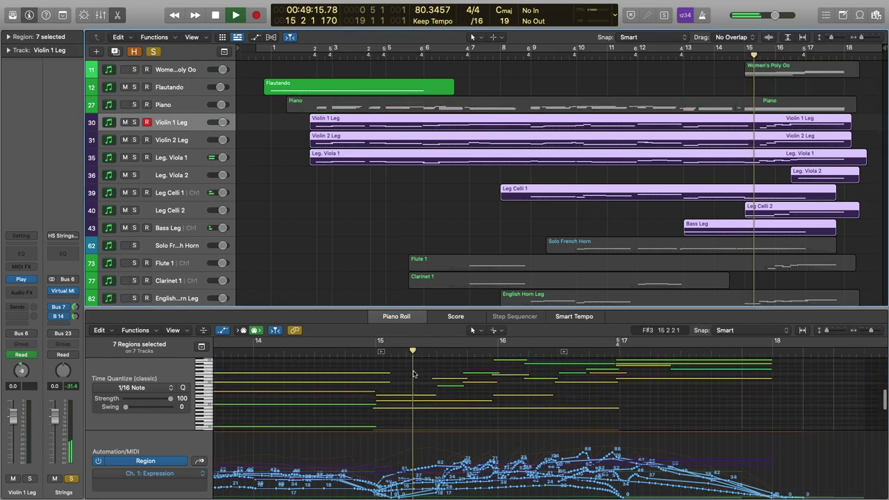
{"action": "scroll", "coordinate": [413, 374], "scroll_direction": "down", "scroll_amount": 1}
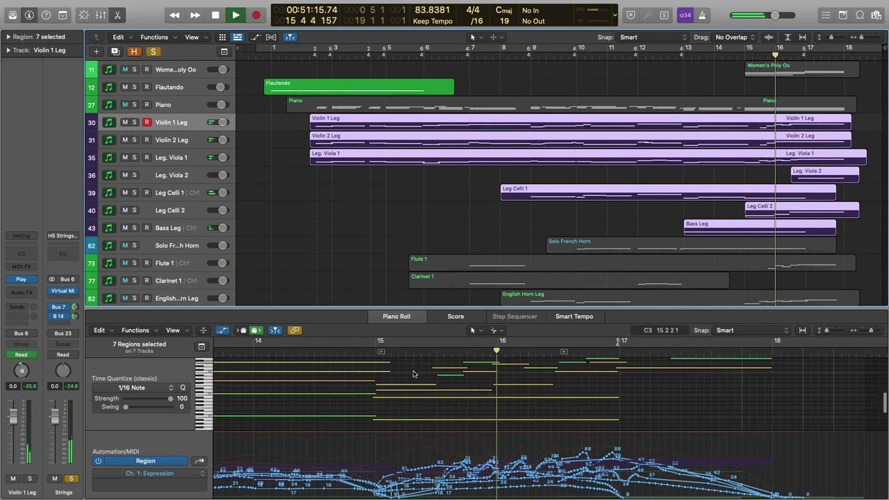
{"action": "scroll", "coordinate": [412, 374], "scroll_direction": "up", "scroll_amount": 1}
{"action": "scroll", "coordinate": [411, 373], "scroll_direction": "up", "scroll_amount": 1}
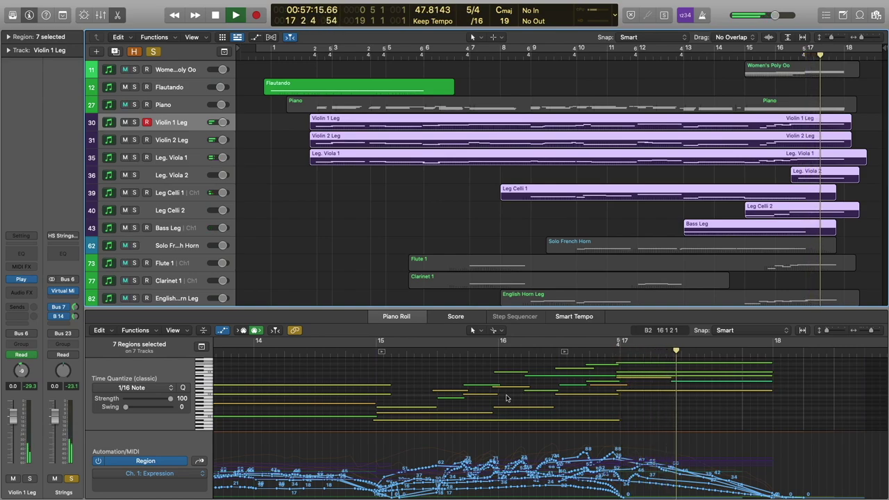
{"action": "key", "text": "space"}
- Examine the low and high string lines between bars 15 and 18 in the piano roll
{"action": "scroll", "coordinate": [511, 398], "scroll_direction": "down", "scroll_amount": 1}
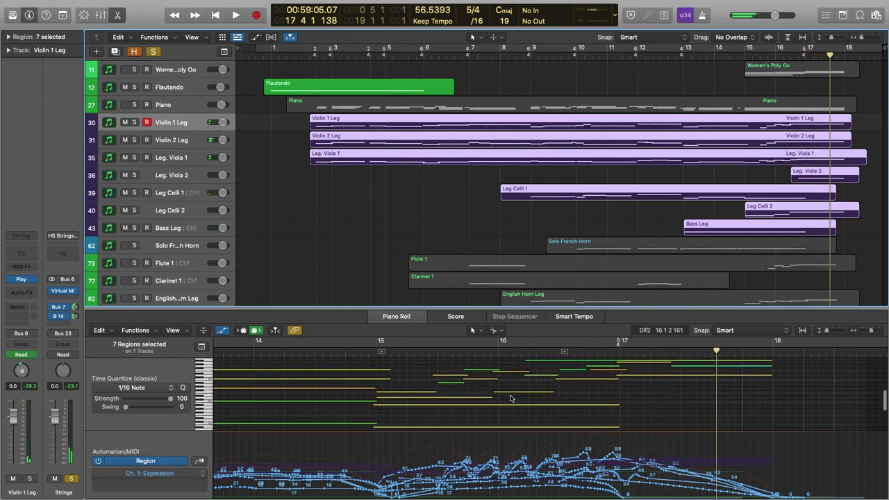
{"action": "scroll", "coordinate": [510, 398], "scroll_direction": "up", "scroll_amount": 2}
{"action": "scroll", "coordinate": [451, 388], "scroll_direction": "down", "scroll_amount": 2}
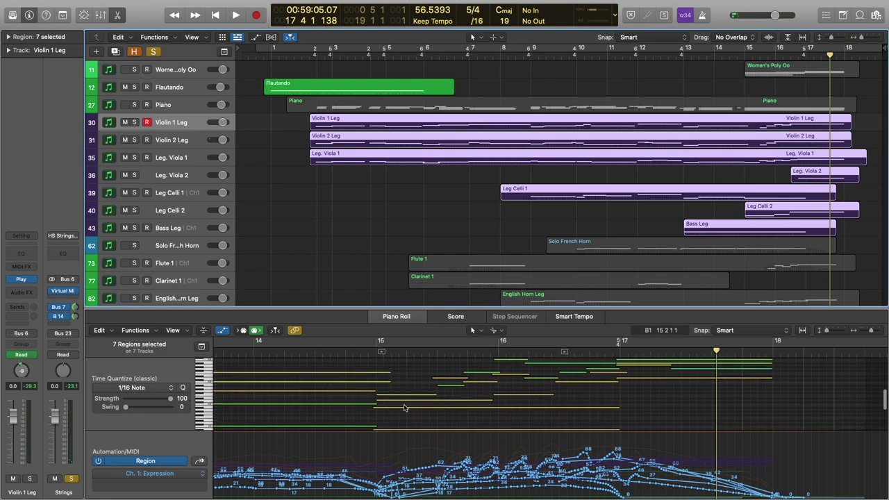
{"action": "scroll", "coordinate": [500, 380], "scroll_direction": "up", "scroll_amount": 2}
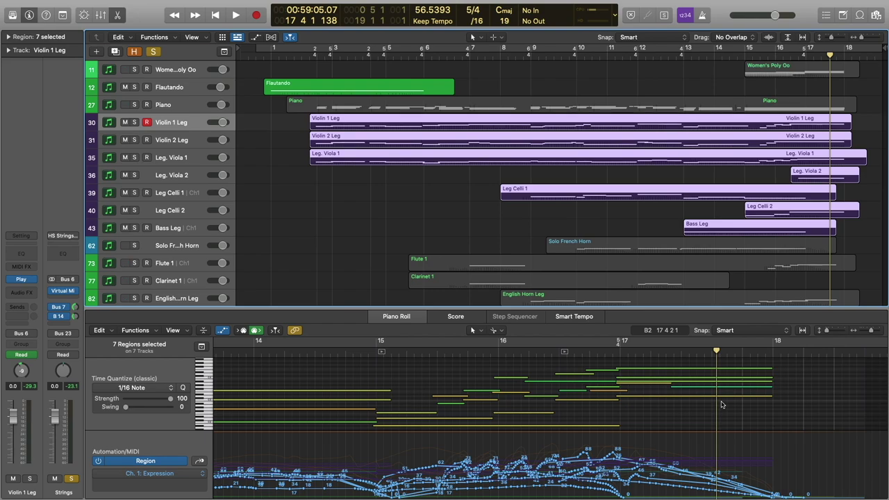
- Clear all solos, and solo the Strings bus, the Piano track and the Women's Poly Oo track together
{"action": "left_click", "coordinate": [154, 53]}
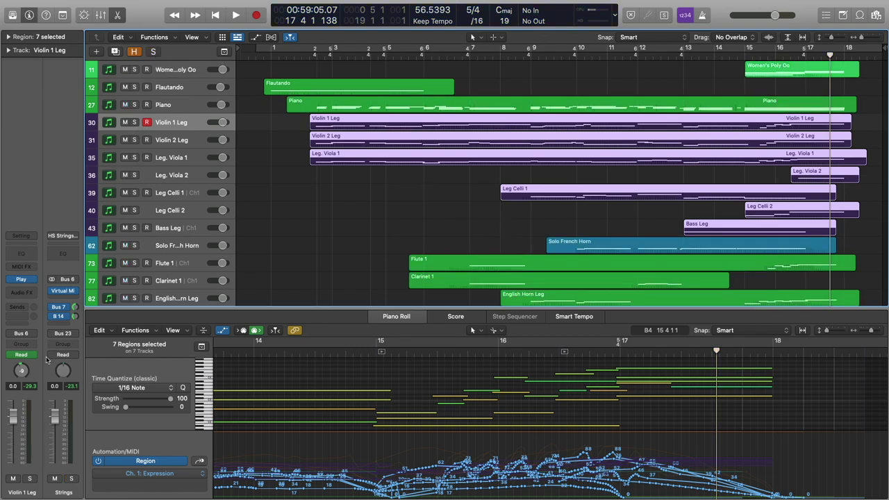
{"action": "left_click", "coordinate": [70, 479]}
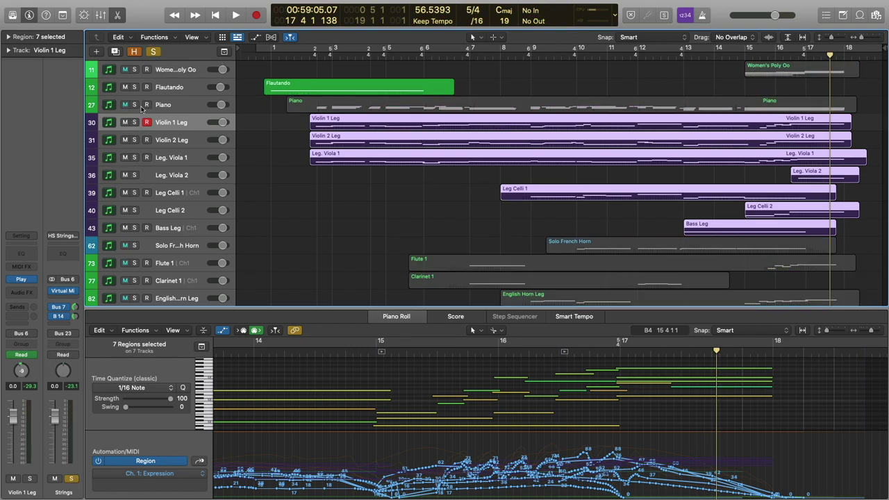
{"action": "left_click", "coordinate": [134, 105]}
{"action": "left_click", "coordinate": [134, 70]}
- Select the Solo French Horn track and add its Brass bus to the solo
{"action": "scroll", "coordinate": [509, 222], "scroll_direction": "down", "scroll_amount": 2}
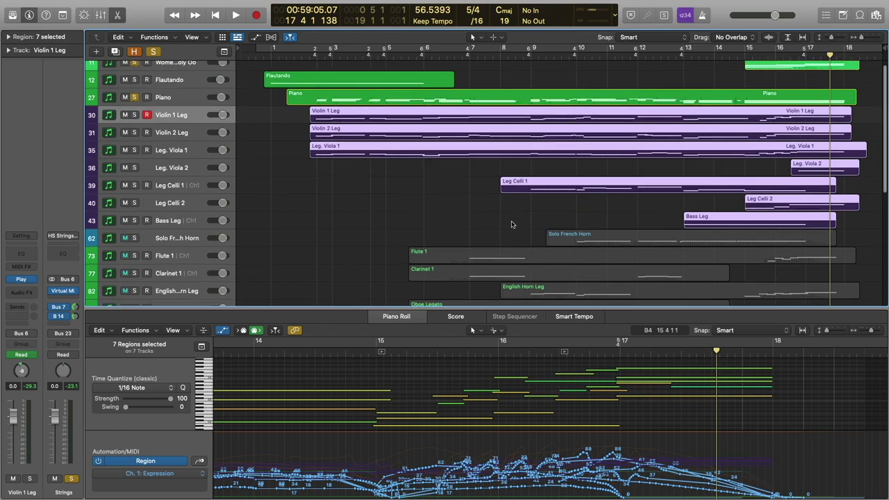
{"action": "left_click", "coordinate": [175, 219]}
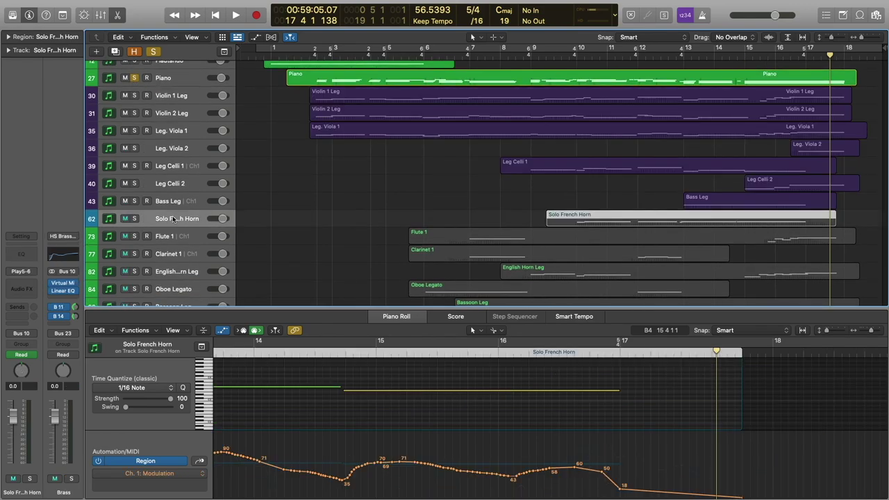
{"action": "left_click", "coordinate": [72, 480]}
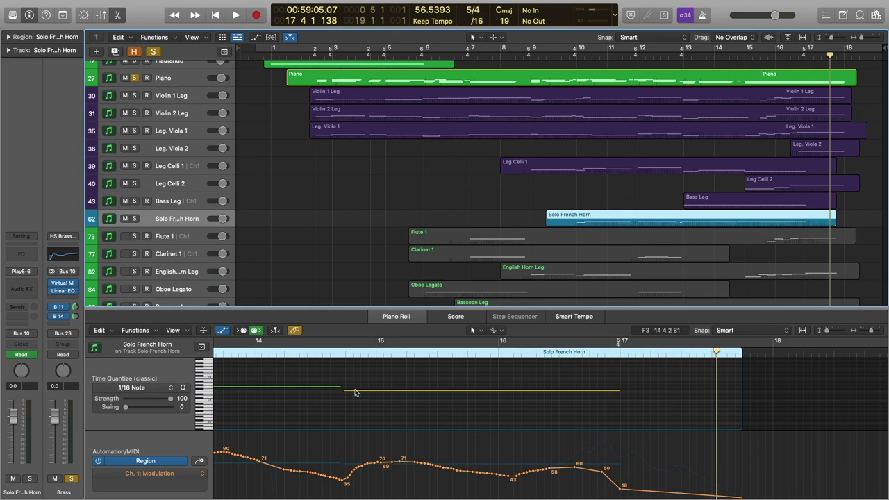
- Select the Flute 1 track and add its Woodwinds bus to the solo
{"action": "scroll", "coordinate": [626, 227], "scroll_direction": "down", "scroll_amount": 2}
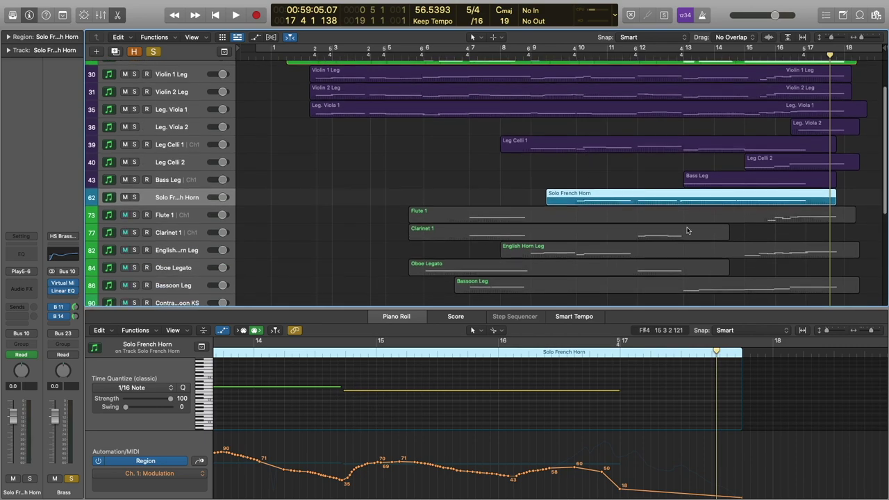
{"action": "left_click", "coordinate": [185, 210]}
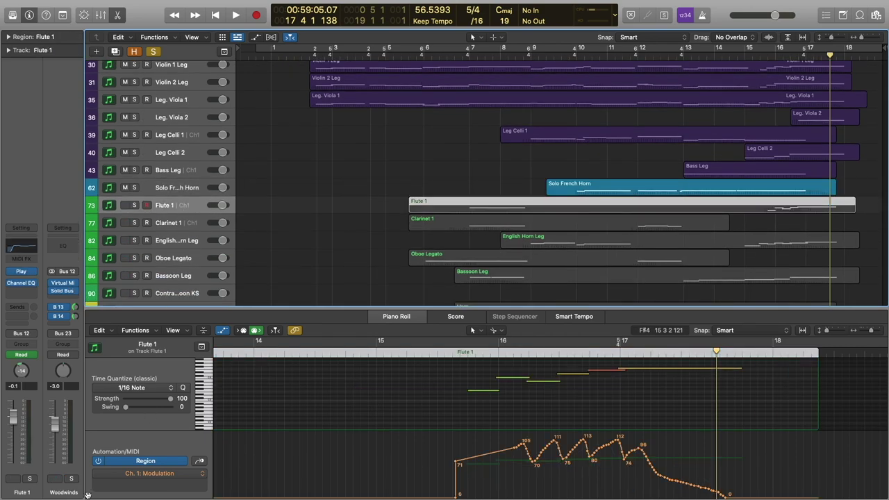
{"action": "left_click", "coordinate": [71, 479]}
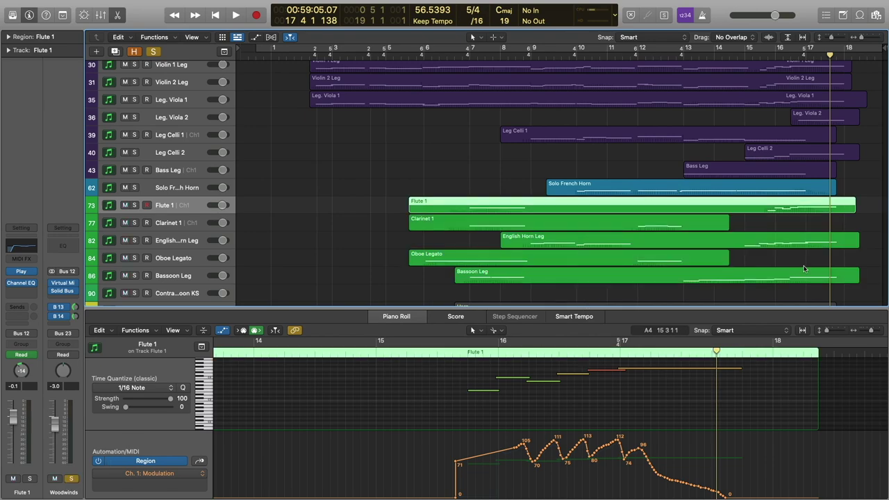
- Add the English Horn Leg and Bassoon Leg regions to the Flute 1 selection and view their notes together around bars 15 to 17
{"action": "scroll", "coordinate": [798, 250], "scroll_direction": "down", "scroll_amount": 1}
{"action": "left_click", "coordinate": [769, 232], "text": "shift"}
{"action": "left_click", "coordinate": [759, 270], "text": "shift"}
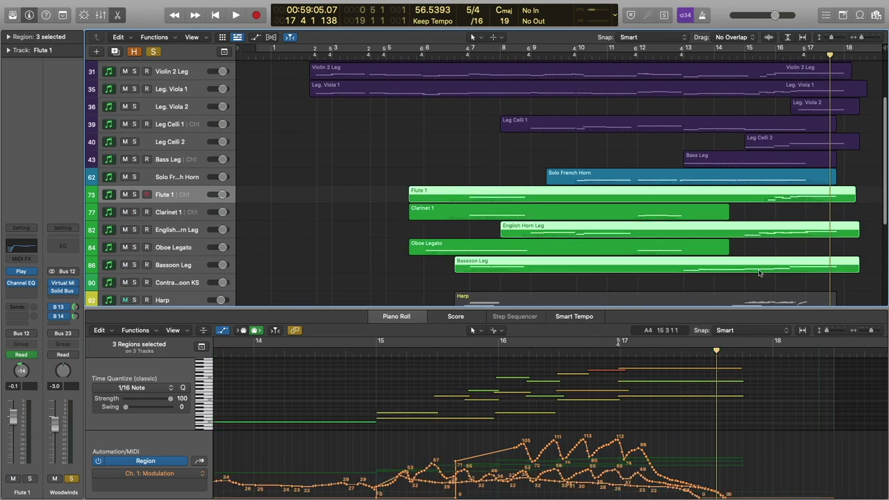
{"action": "scroll", "coordinate": [388, 396], "scroll_direction": "up", "scroll_amount": 2}
{"action": "scroll", "coordinate": [388, 397], "scroll_direction": "down", "scroll_amount": 2}
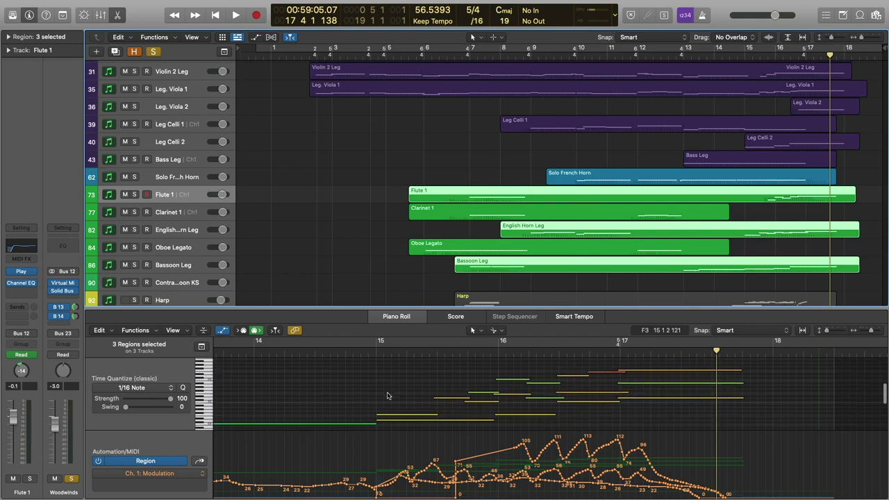
- Play choir, piano, strings, brass and woodwinds from bar 14 beat 4 to bar 18 beat 2 while following the woodwind notes
{"action": "left_click", "coordinate": [368, 351]}
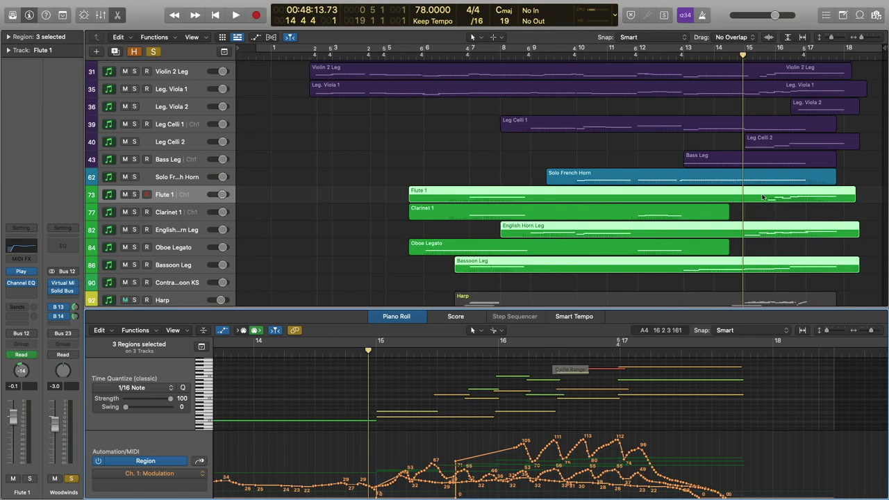
{"action": "scroll", "coordinate": [444, 378], "scroll_direction": "down", "scroll_amount": 1}
{"action": "key", "text": "space"}
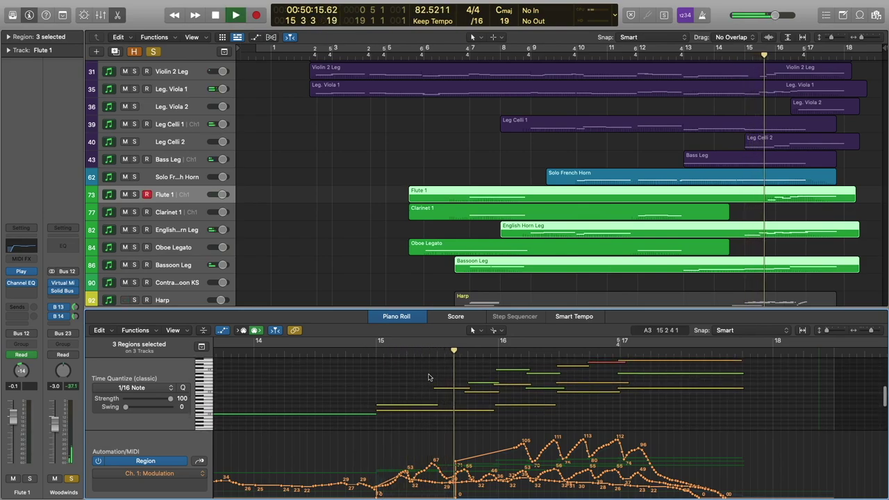
{"action": "scroll", "coordinate": [429, 378], "scroll_direction": "up", "scroll_amount": 1}
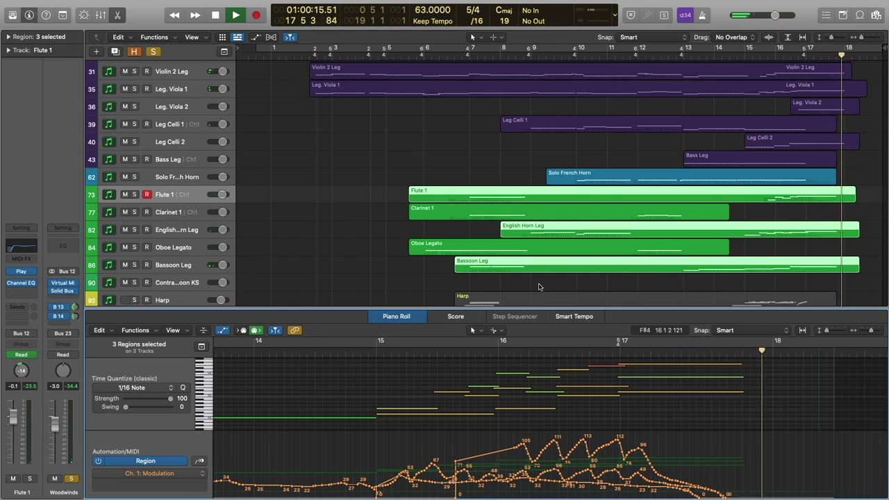
{"action": "key", "text": "space"}
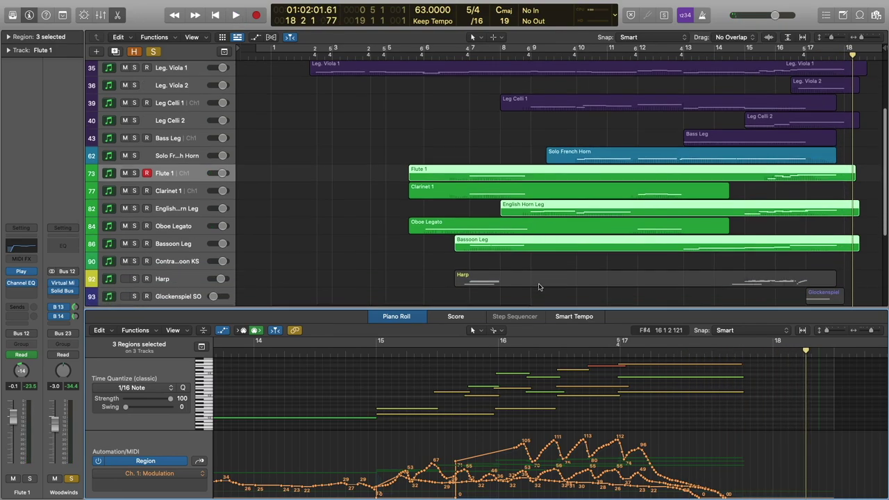
- Add the Harp track to the solo and show its region's notes in the piano roll
{"action": "scroll", "coordinate": [290, 282], "scroll_direction": "down", "scroll_amount": 3}
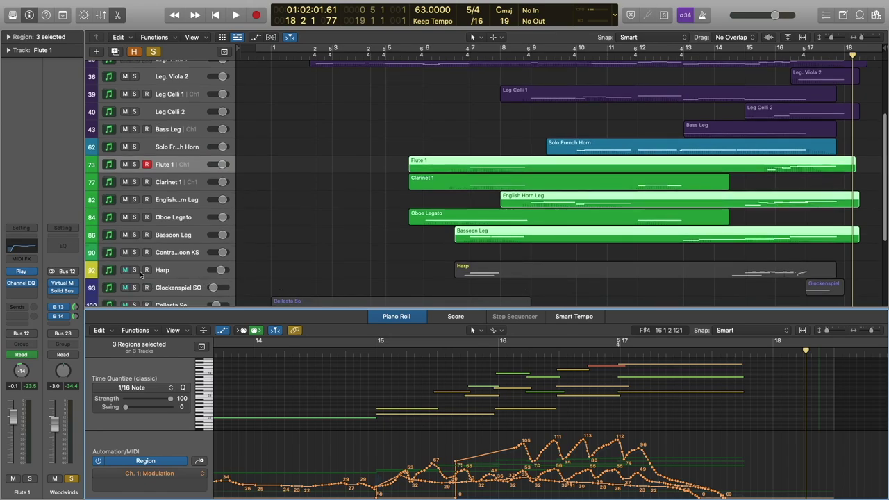
{"action": "left_click", "coordinate": [646, 270]}
{"action": "scroll", "coordinate": [646, 264], "scroll_direction": "down", "scroll_amount": 1}
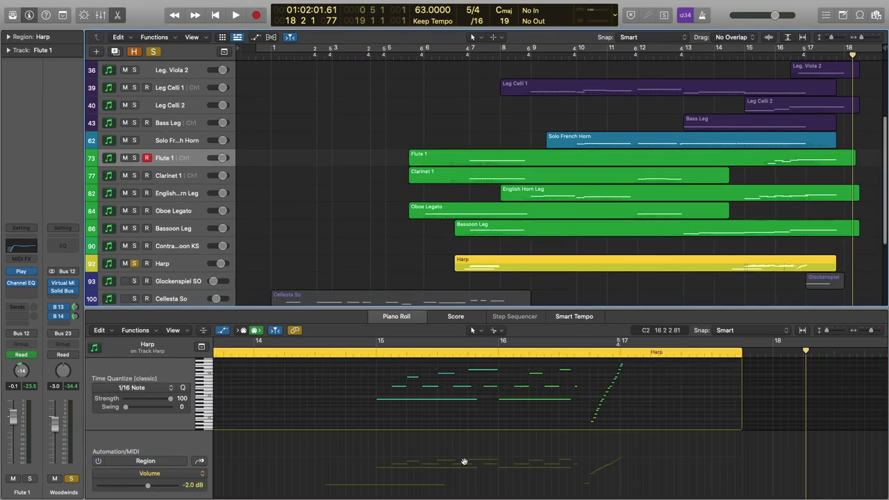
- Play the soloed layers with harp from about bar 14 beat 3 to bar 17 beat 4 while following the low and high harp notes
{"action": "left_click", "coordinate": [365, 357]}
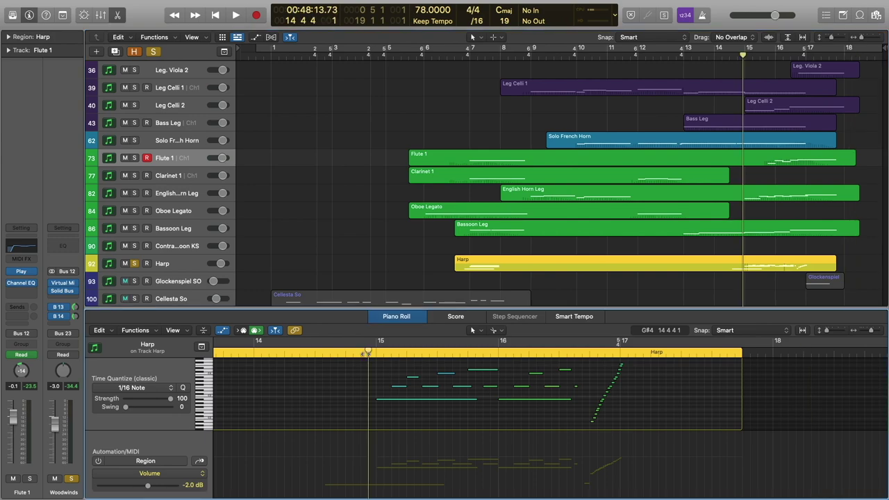
{"action": "scroll", "coordinate": [326, 368], "scroll_direction": "down", "scroll_amount": 4}
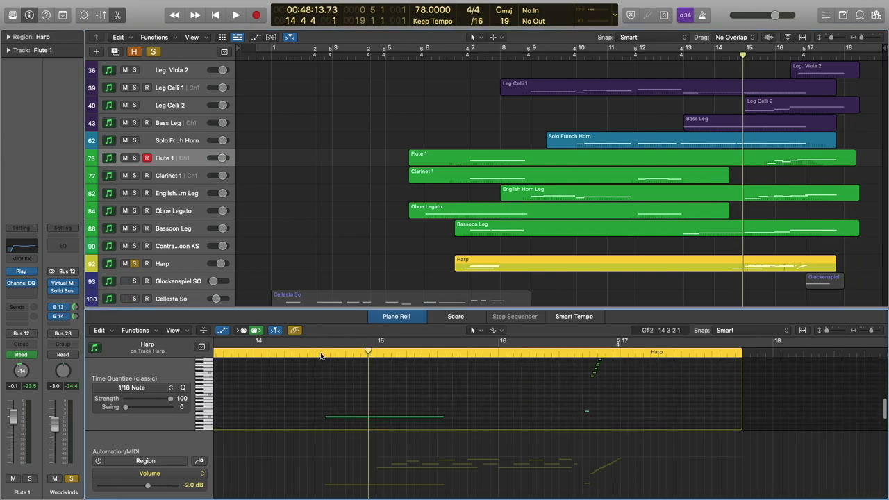
{"action": "left_click", "coordinate": [320, 356]}
{"action": "key", "text": "space"}
{"action": "scroll", "coordinate": [407, 395], "scroll_direction": "up", "scroll_amount": 4}
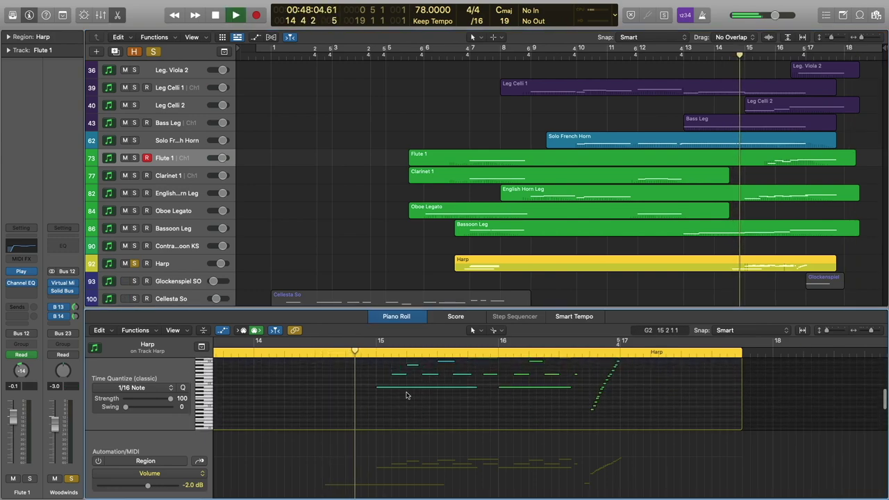
{"action": "scroll", "coordinate": [407, 395], "scroll_direction": "up", "scroll_amount": 3}
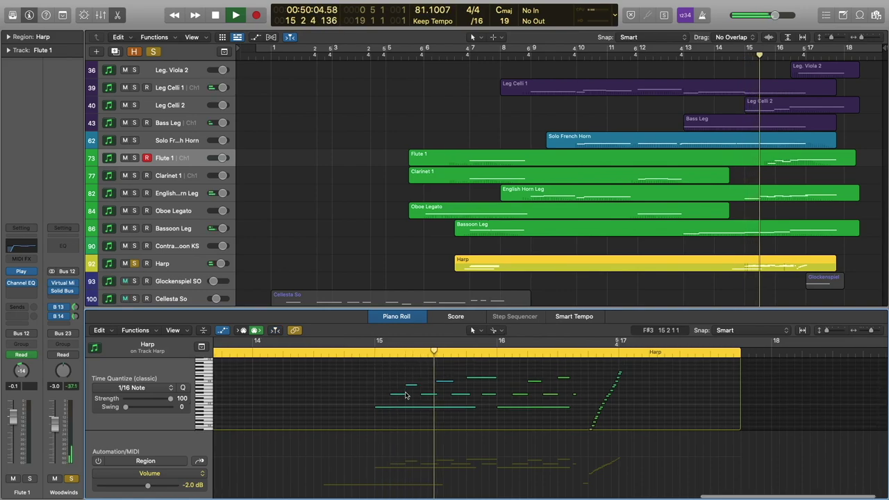
{"action": "scroll", "coordinate": [470, 403], "scroll_direction": "down", "scroll_amount": 2}
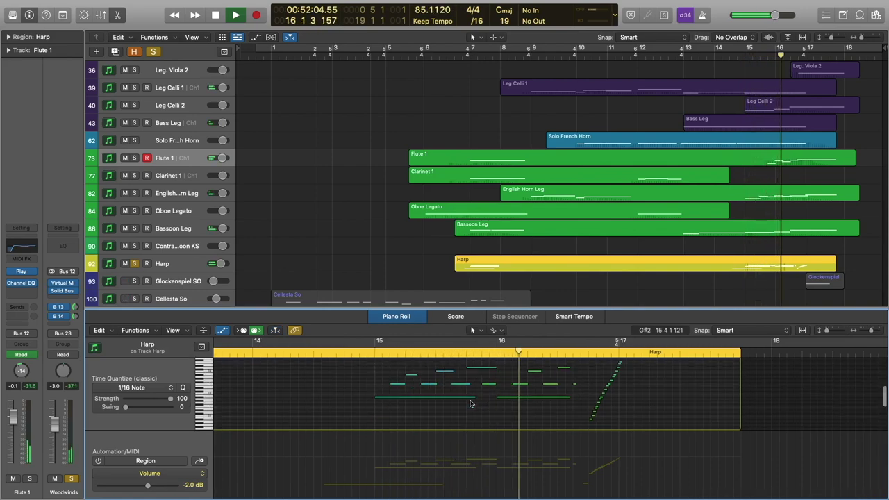
{"action": "scroll", "coordinate": [470, 404], "scroll_direction": "up", "scroll_amount": 1}
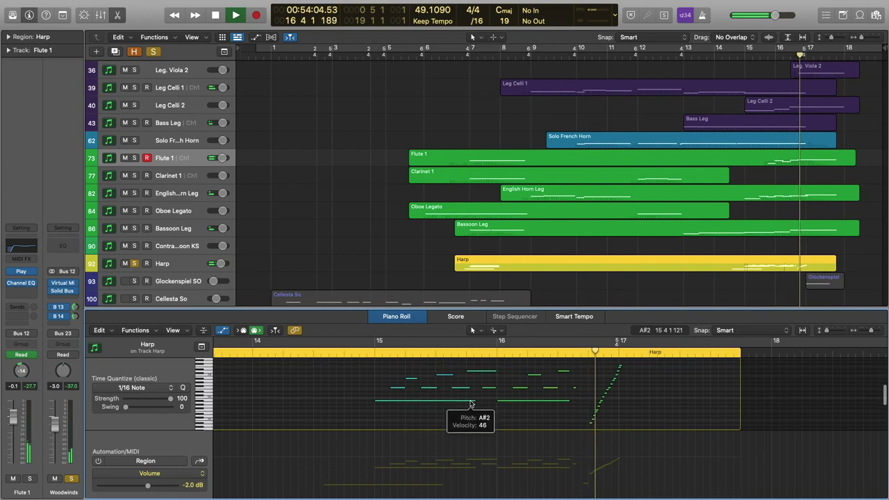
{"action": "scroll", "coordinate": [469, 404], "scroll_direction": "down", "scroll_amount": 6}
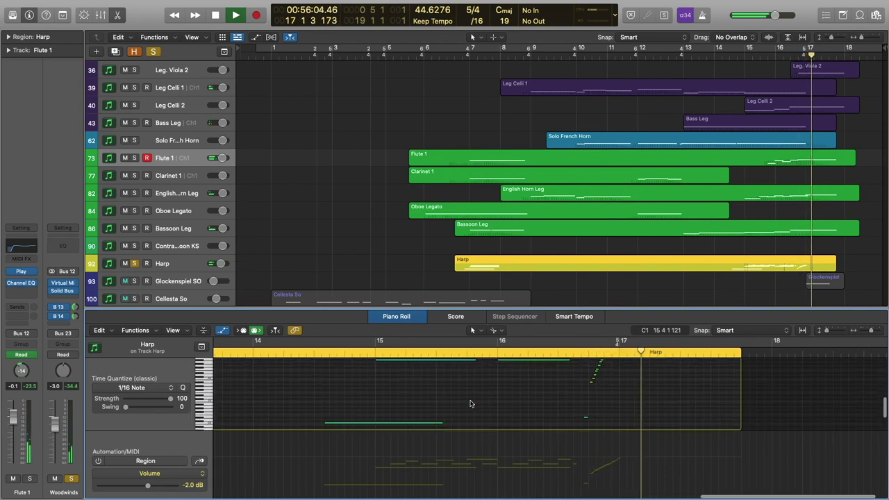
{"action": "scroll", "coordinate": [470, 403], "scroll_direction": "up", "scroll_amount": 5}
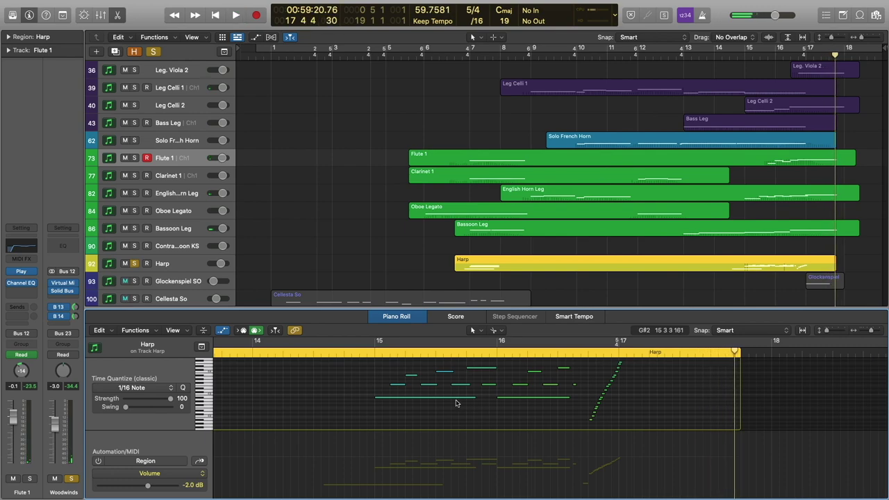
- Move the long low harp note before bar 15 later and nudge the short low note just before bar 17
{"action": "scroll", "coordinate": [456, 402], "scroll_direction": "down", "scroll_amount": 5}
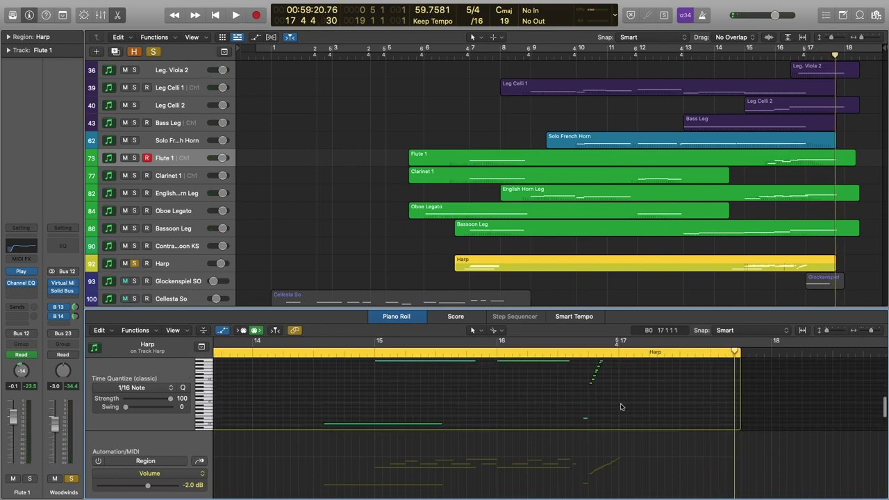
{"action": "scroll", "coordinate": [353, 416], "scroll_direction": "down", "scroll_amount": 2}
{"action": "left_click_drag", "start_coordinate": [350, 412], "coordinate": [378, 414]}
{"action": "scroll", "coordinate": [426, 397], "scroll_direction": "up", "scroll_amount": 1}
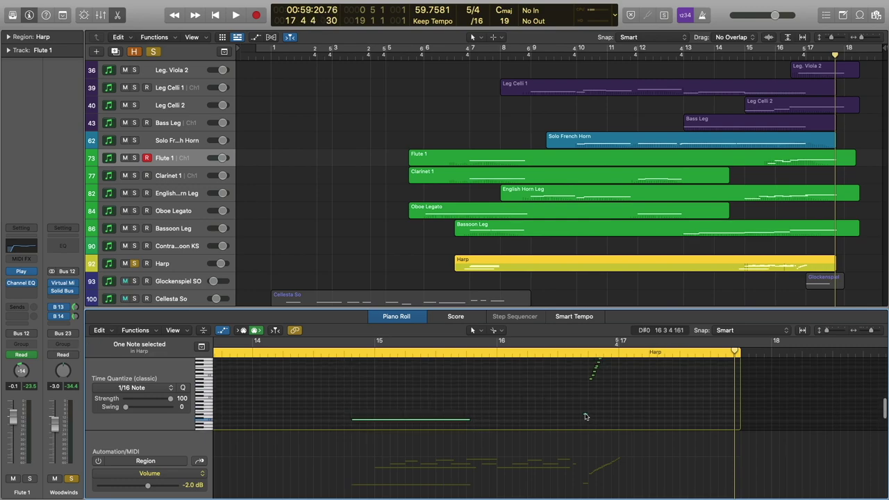
{"action": "left_click_drag", "start_coordinate": [585, 417], "coordinate": [583, 415]}
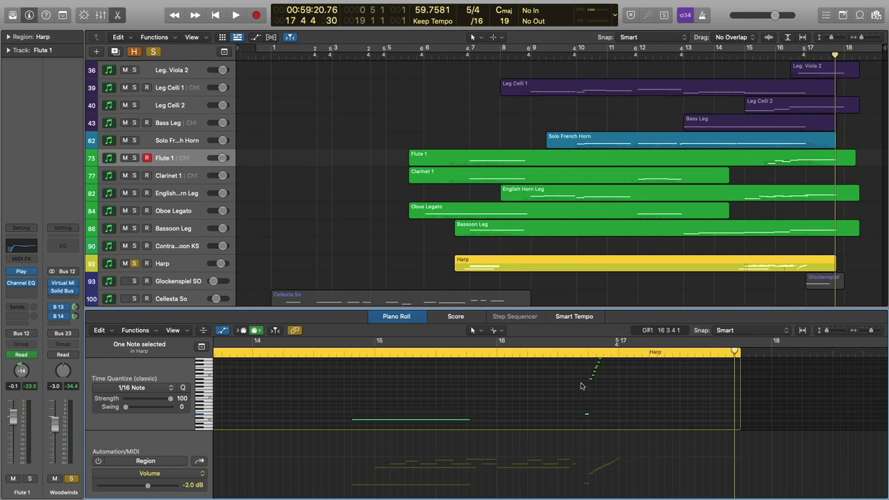
{"action": "scroll", "coordinate": [572, 398], "scroll_direction": "up", "scroll_amount": 2}
{"action": "scroll", "coordinate": [571, 399], "scroll_direction": "up", "scroll_amount": 2}
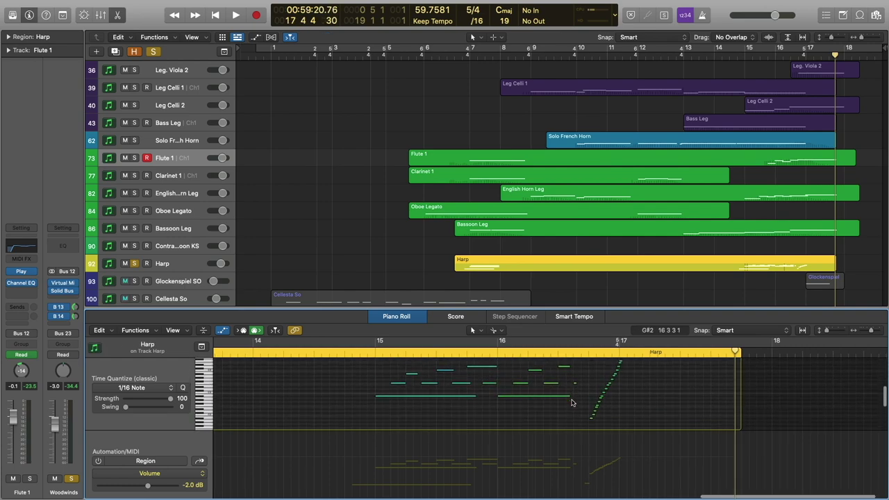
- Select the Glockenspiel SO track, show its region's notes, and add its orchestral percussion bus to the solo
{"action": "scroll", "coordinate": [360, 272], "scroll_direction": "down", "scroll_amount": 2}
{"action": "key", "text": "Down"}
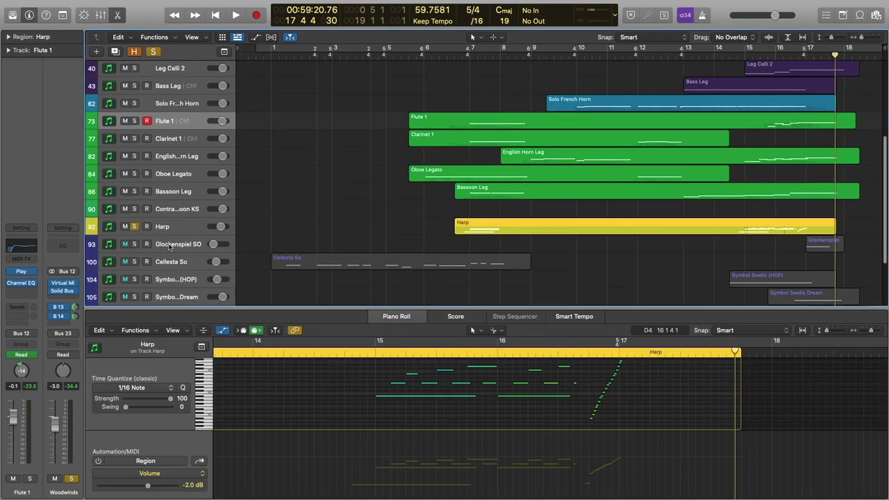
{"action": "left_click", "coordinate": [70, 479]}
{"action": "scroll", "coordinate": [649, 248], "scroll_direction": "down", "scroll_amount": 1}
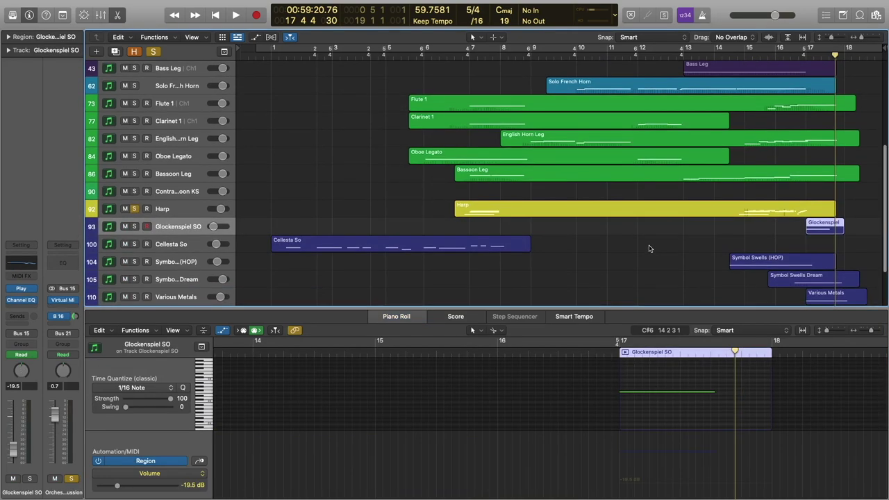
- Play the soloed layers from bar 12 beat 6 and show the Symbol Swells (HOP) and Timpani KS notes together
{"action": "left_click", "coordinate": [677, 54]}
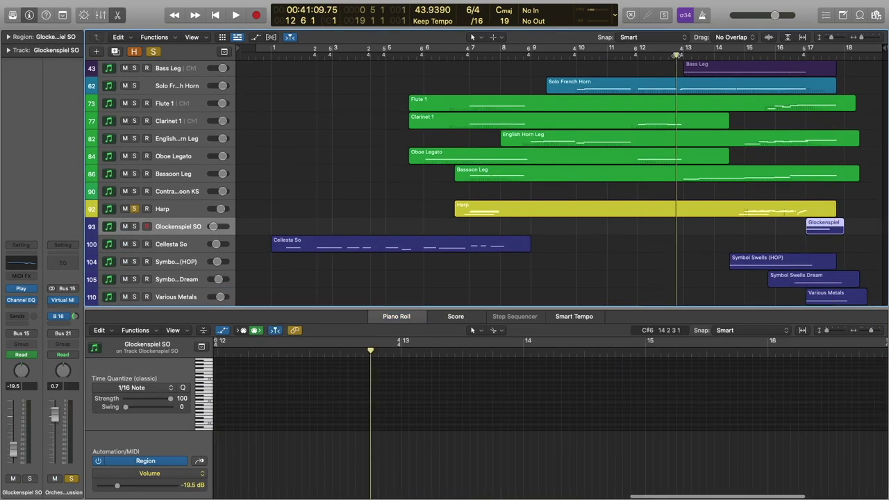
{"action": "key", "text": "space"}
{"action": "scroll", "coordinate": [771, 227], "scroll_direction": "down", "scroll_amount": 1}
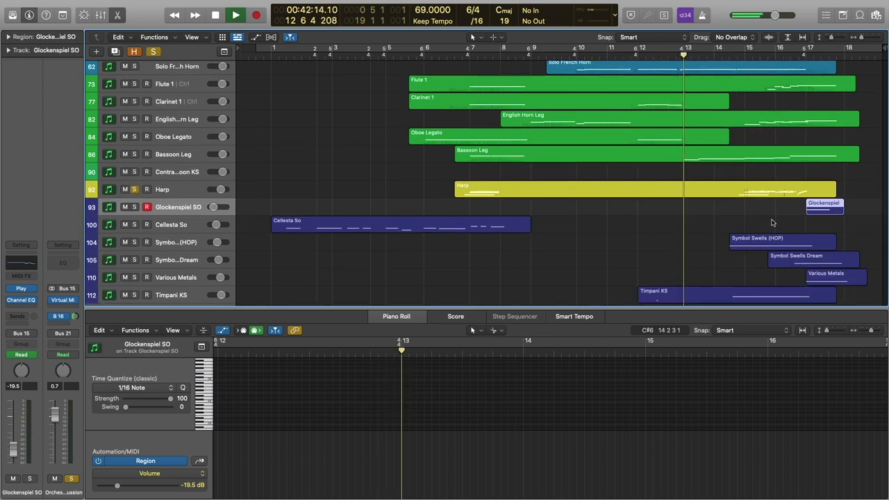
{"action": "scroll", "coordinate": [764, 230], "scroll_direction": "down", "scroll_amount": 1}
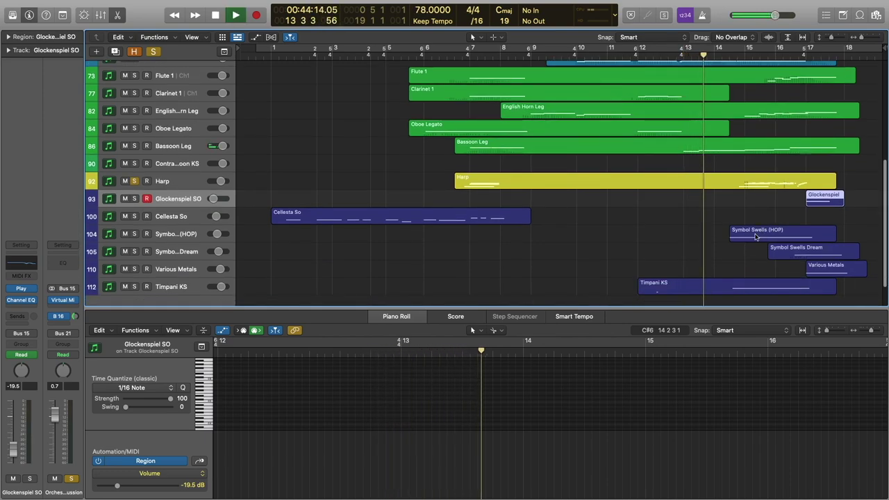
{"action": "left_click", "coordinate": [756, 235]}
{"action": "left_click", "coordinate": [694, 287], "text": "shift"}
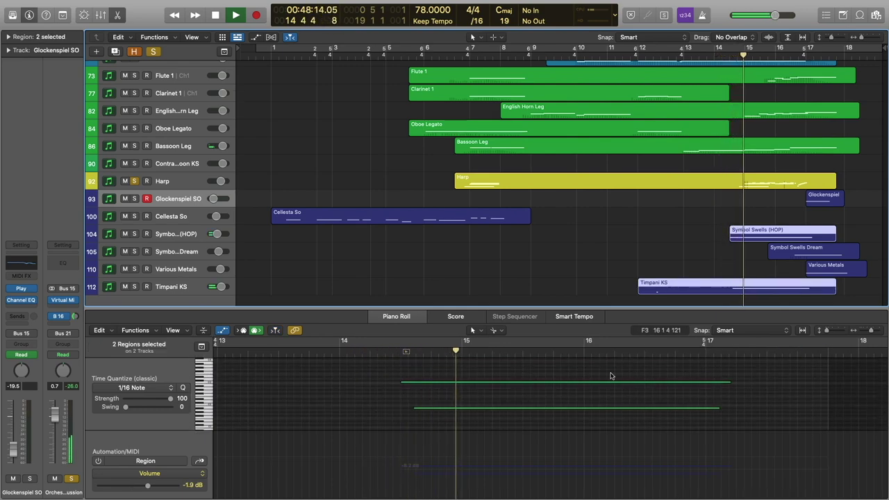
- Follow the Symbol Swells Dream, Various Metals and Glockenspiel notes together during playback, stopping at bar 18 beat 1
{"action": "left_click", "coordinate": [812, 253]}
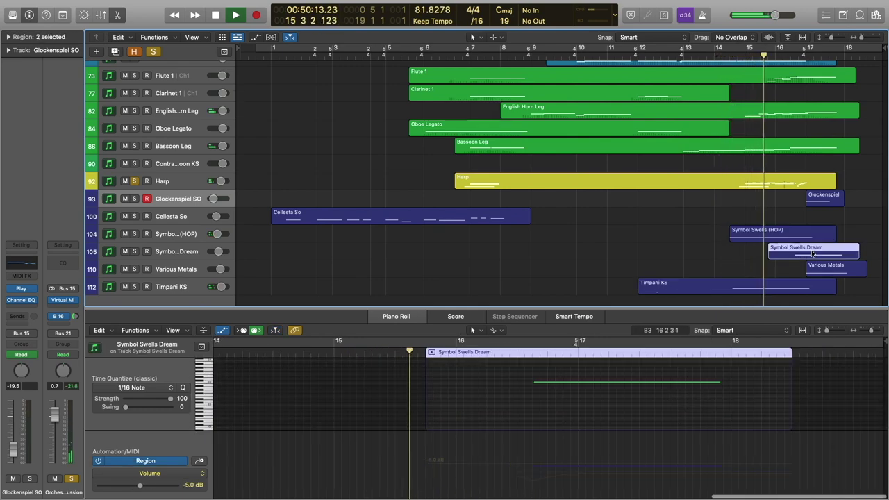
{"action": "left_click", "coordinate": [827, 271], "text": "shift"}
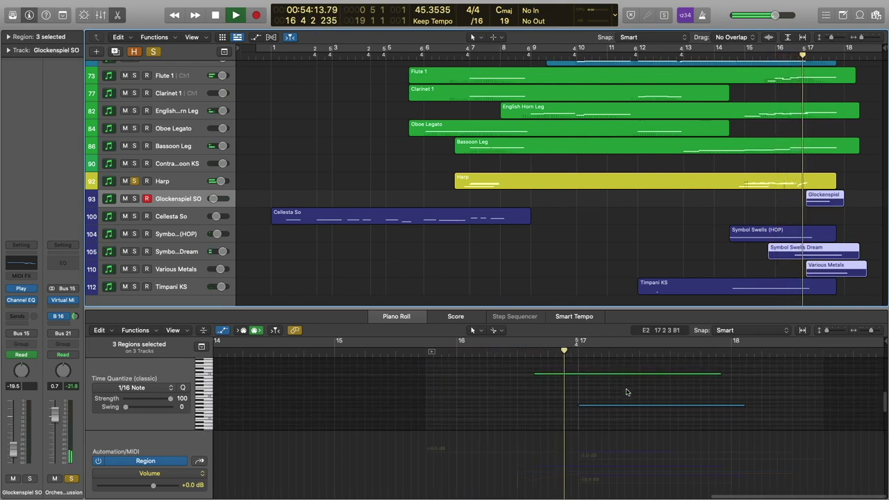
{"action": "scroll", "coordinate": [626, 391], "scroll_direction": "up", "scroll_amount": 3}
{"action": "scroll", "coordinate": [626, 392], "scroll_direction": "down", "scroll_amount": 1}
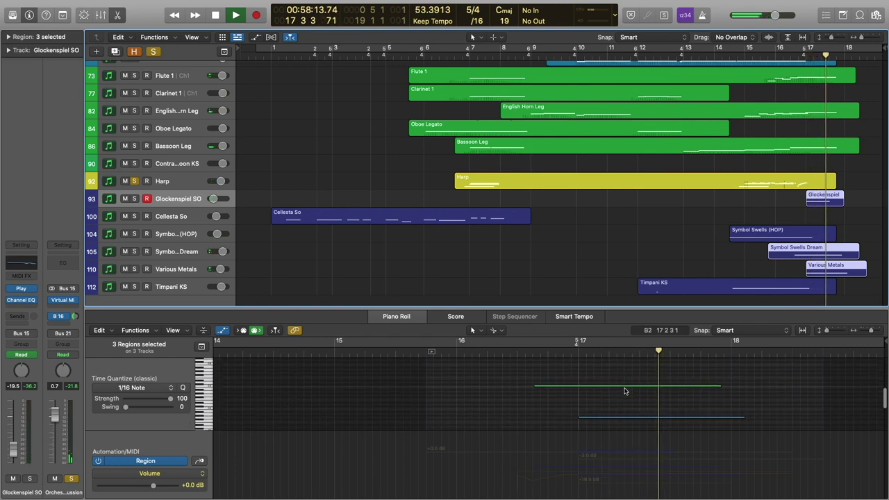
{"action": "scroll", "coordinate": [624, 392], "scroll_direction": "up", "scroll_amount": 1}
{"action": "scroll", "coordinate": [625, 392], "scroll_direction": "up", "scroll_amount": 1}
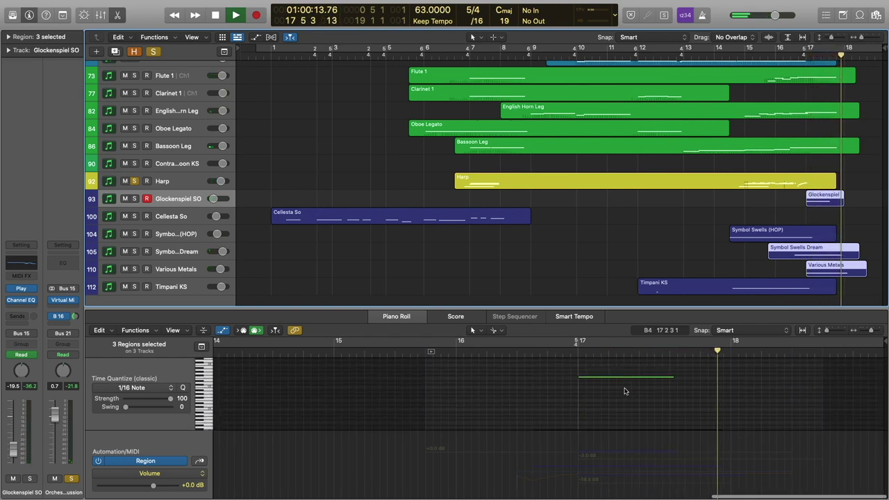
{"action": "key", "text": "space"}
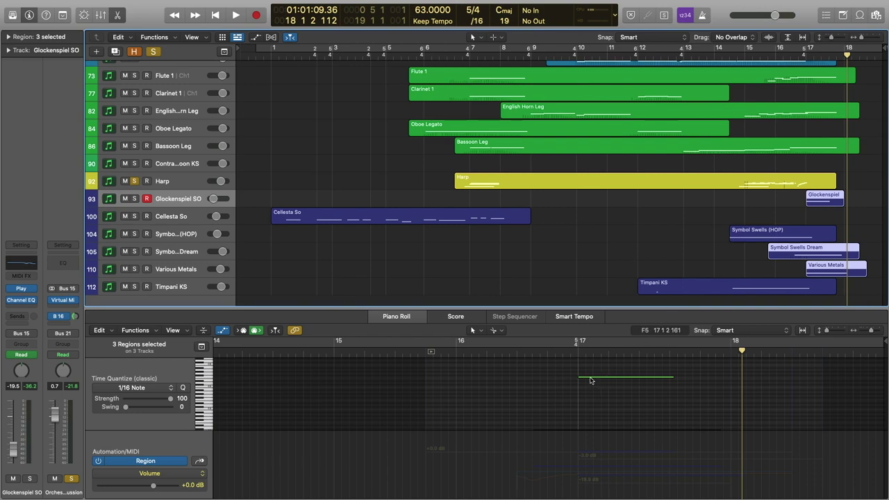
- Review the lower percussion notes around bar 17, close the piano roll and deselect all regions
{"action": "scroll", "coordinate": [591, 381], "scroll_direction": "down", "scroll_amount": 3}
{"action": "scroll", "coordinate": [591, 379], "scroll_direction": "down", "scroll_amount": 3}
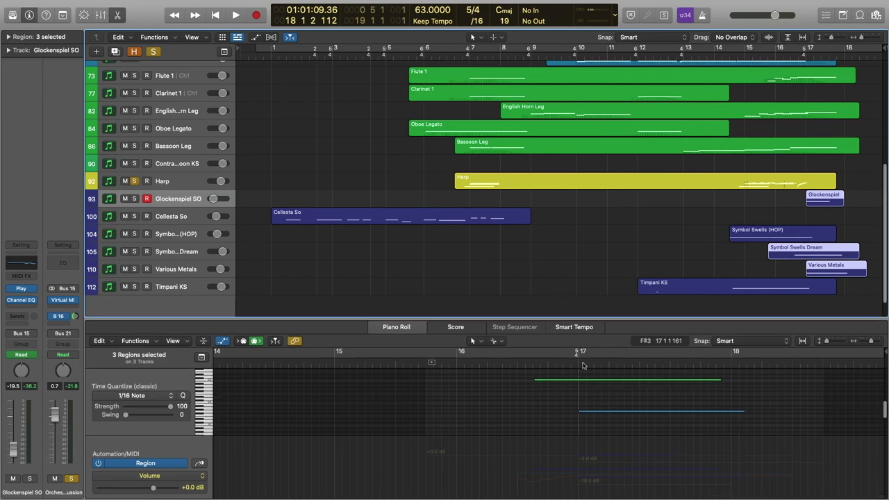
{"action": "key", "text": "e"}
{"action": "left_click", "coordinate": [649, 220]}
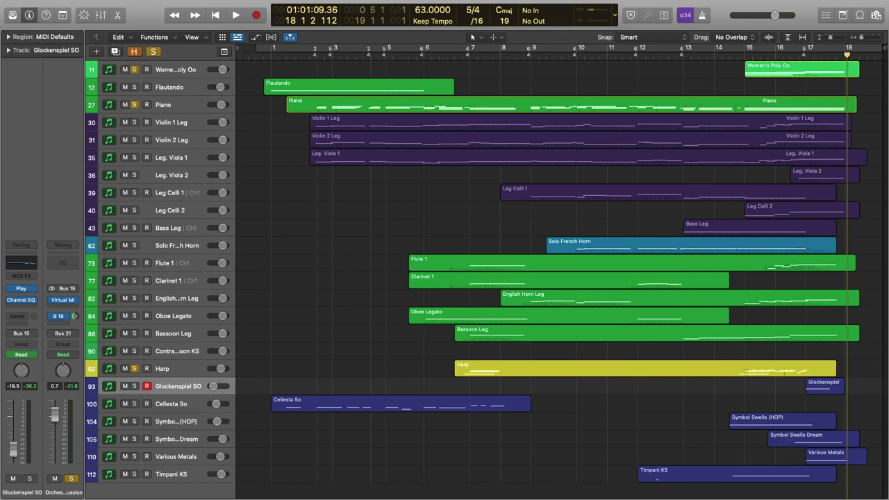
- Select the Women's Poly Oo track and examine the Choir Verb settings in EW Spaces II
{"action": "left_click", "coordinate": [185, 69]}
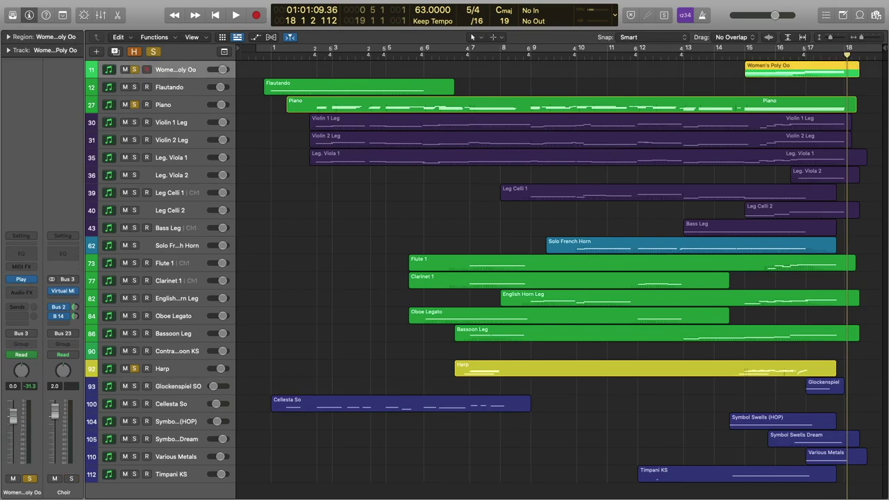
{"action": "left_click_drag", "start_coordinate": [377, 284], "coordinate": [442, 119]}
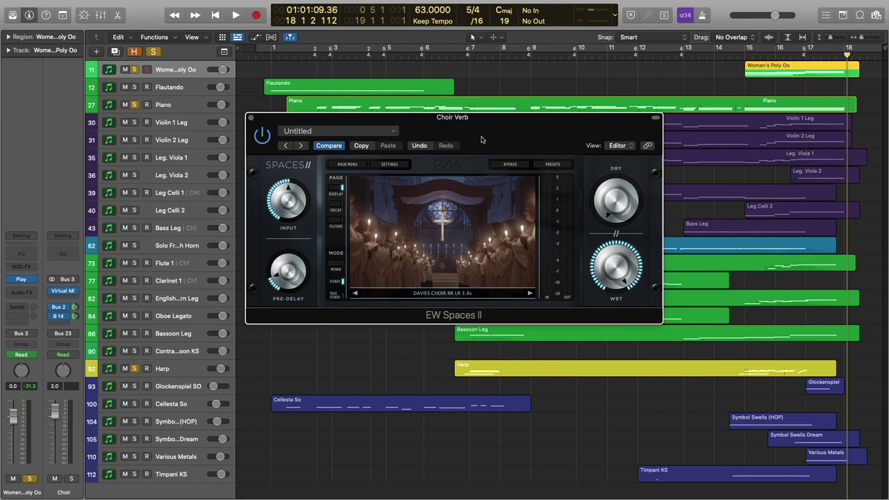
{"action": "key", "text": "v"}
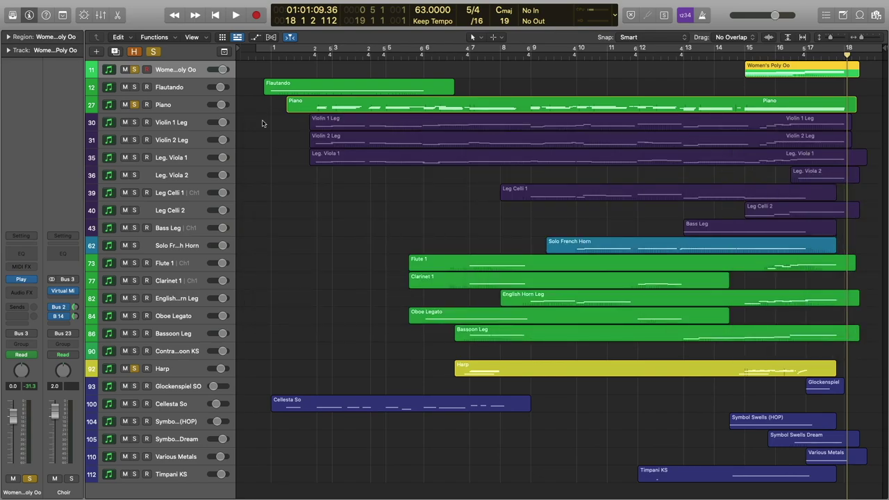
- Select the Piano track and examine its EW Spaces II reverb settings
{"action": "left_click", "coordinate": [179, 104]}
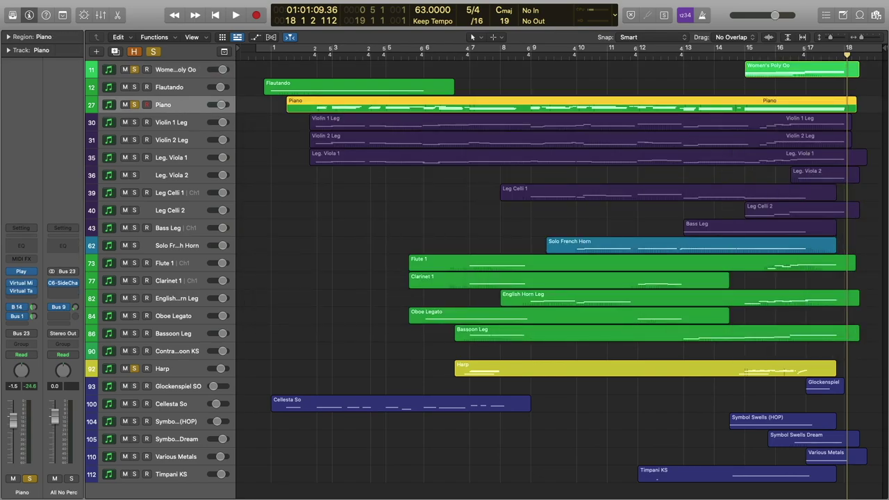
{"action": "key", "text": "v"}
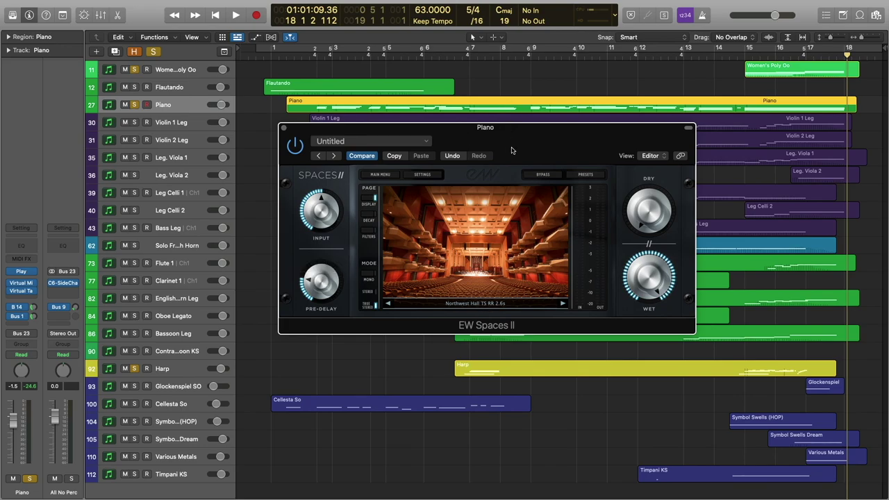
{"action": "key", "text": "v"}
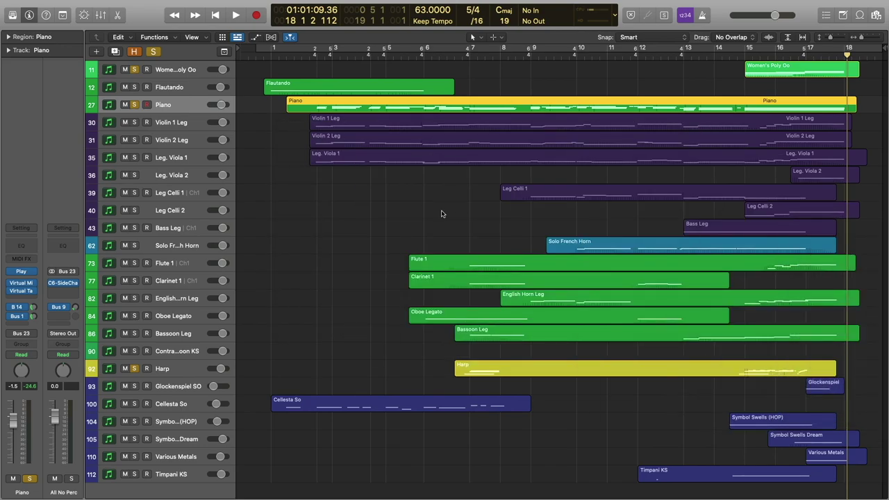
- Select the Violin 1 Leg track and examine the High String Verb settings in EW Spaces II
{"action": "left_click", "coordinate": [166, 123]}
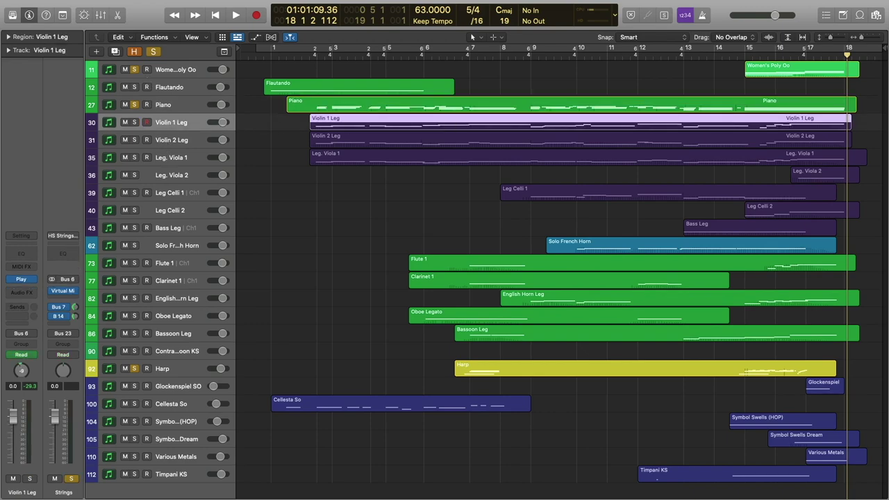
{"action": "key", "text": "v"}
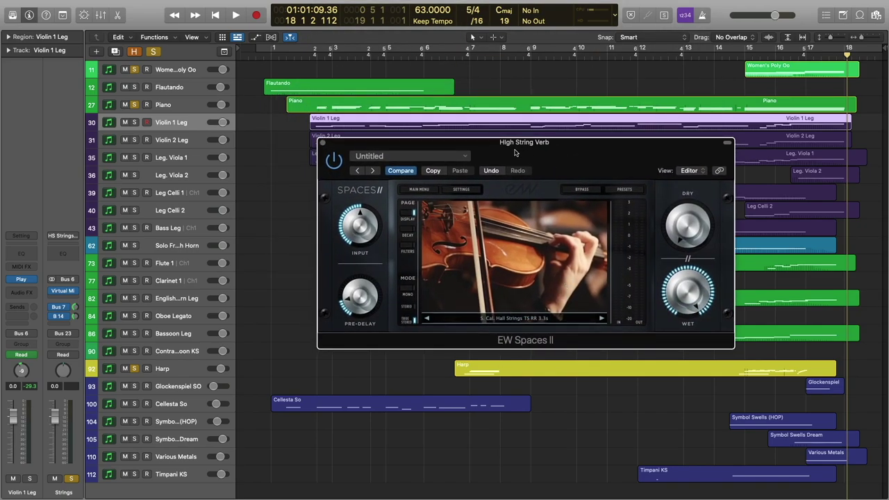
{"action": "key", "text": "v"}
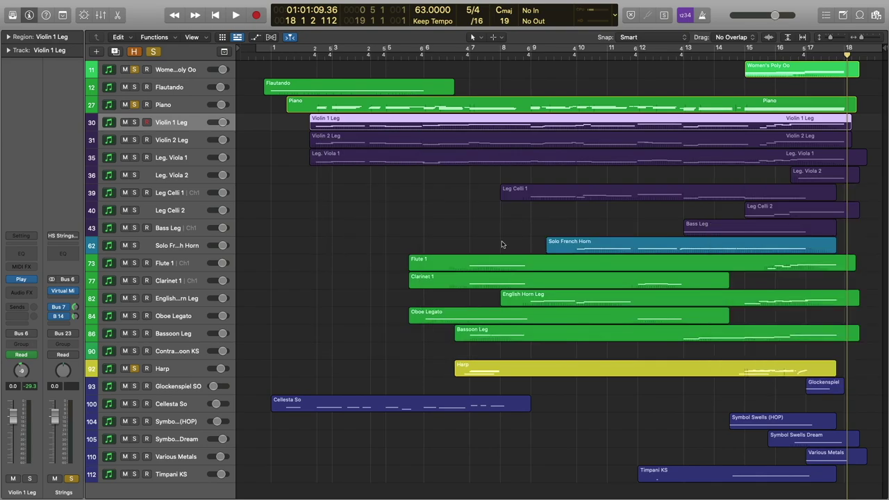
- Select the Solo French Horn track and examine the Brass Verb settings in EW Spaces II
{"action": "left_click", "coordinate": [179, 248]}
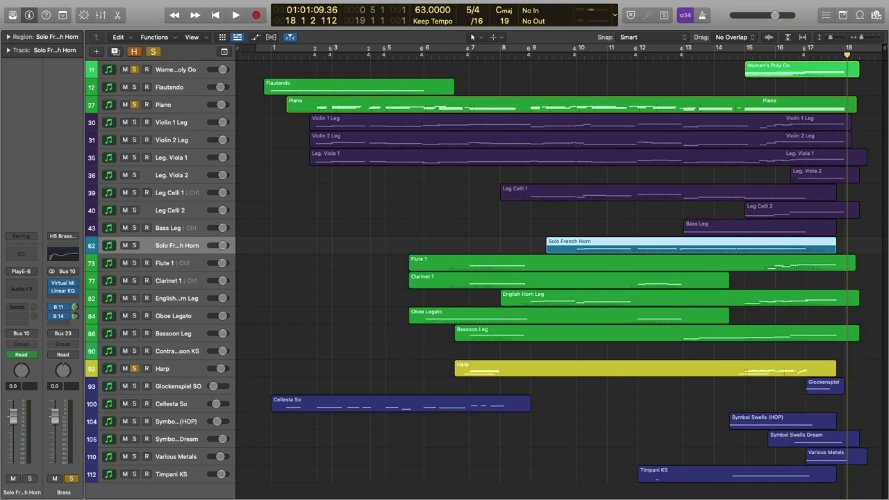
{"action": "key", "text": "v"}
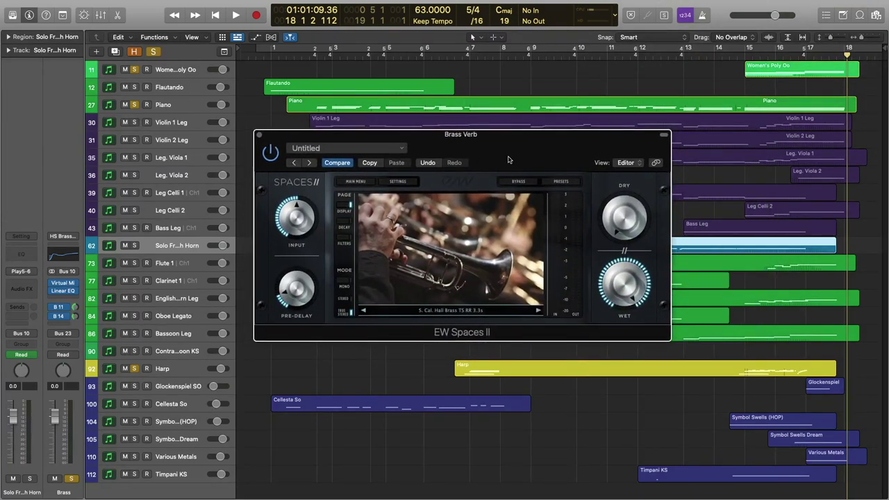
{"action": "key", "text": "v"}
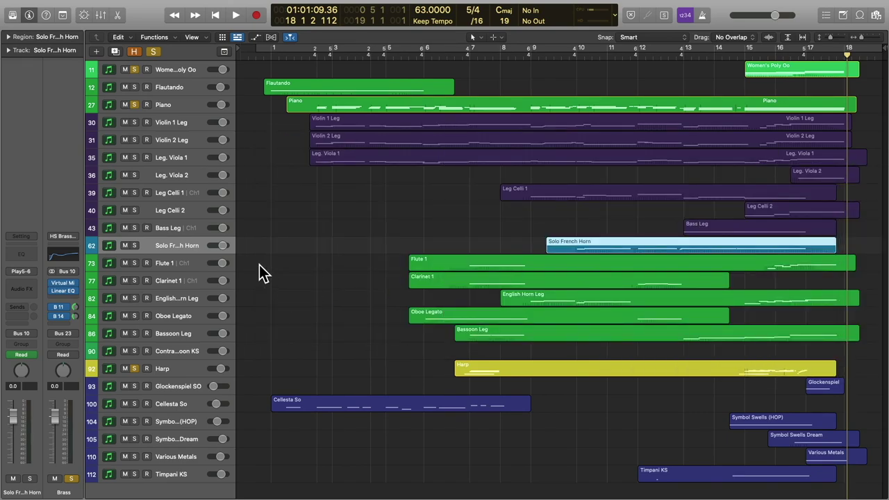
- Select the Flute 1 track and examine the Perc Verb settings in EW Spaces II
{"action": "left_click", "coordinate": [186, 265]}
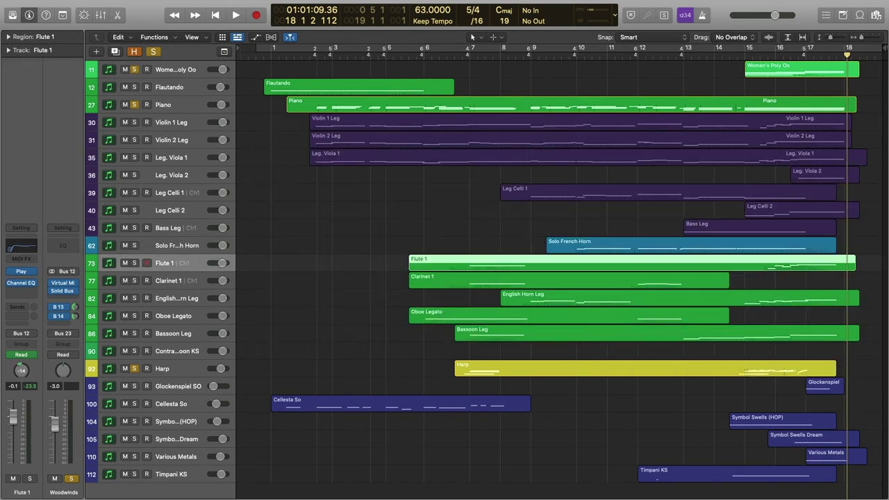
{"action": "key", "text": "v"}
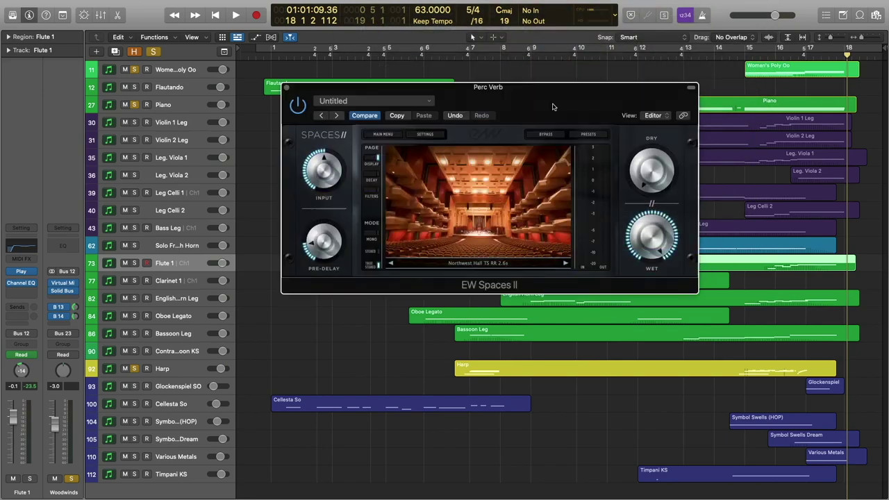
{"action": "left_click_drag", "start_coordinate": [555, 108], "coordinate": [571, 175]}
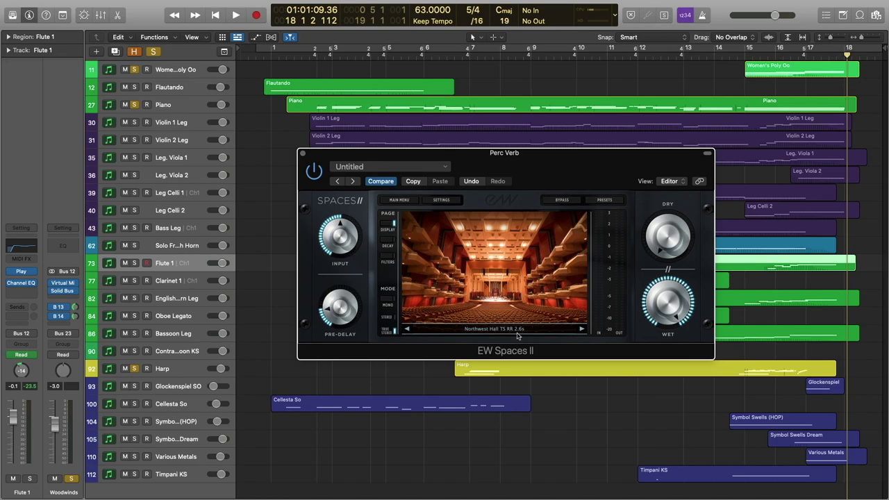
{"action": "key", "text": "v"}
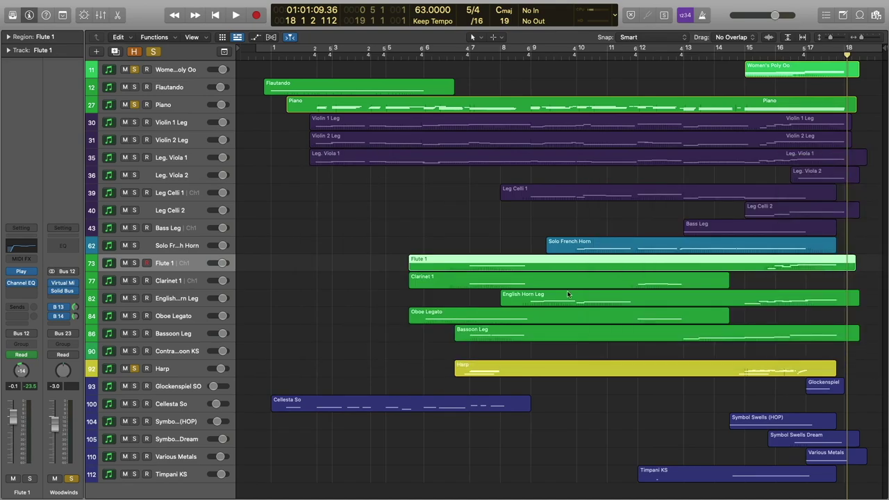
- Compare the channel strip sends and output routing of the Harp and Flute 1 tracks
{"action": "left_click", "coordinate": [182, 370]}
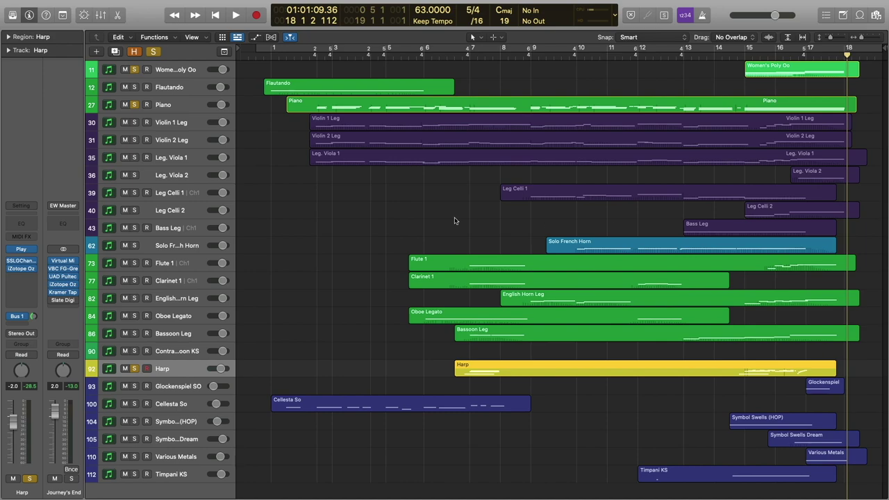
{"action": "left_click", "coordinate": [169, 264]}
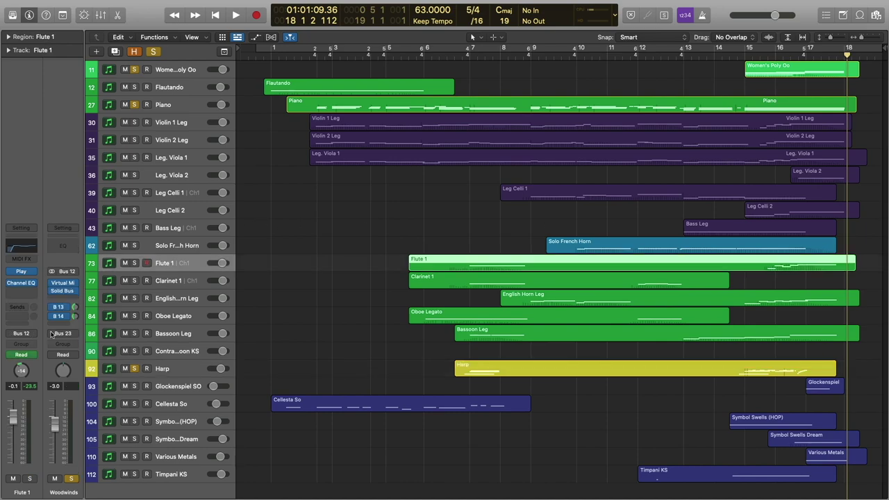